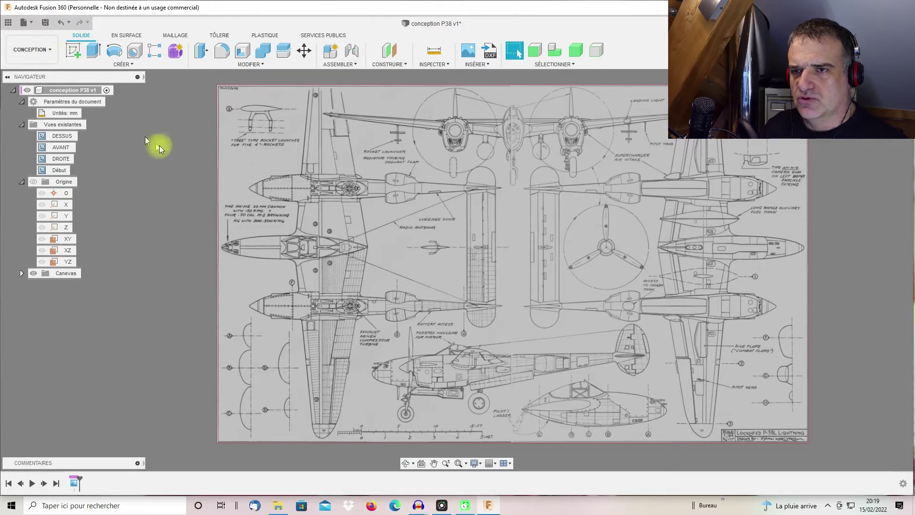
Start a sketch on the blueprint plane and draw a horizontal line about 4.39 mm long along the plan-view fuselage from nose to tail.
{"action": "left_click", "coordinate": [74, 49]}
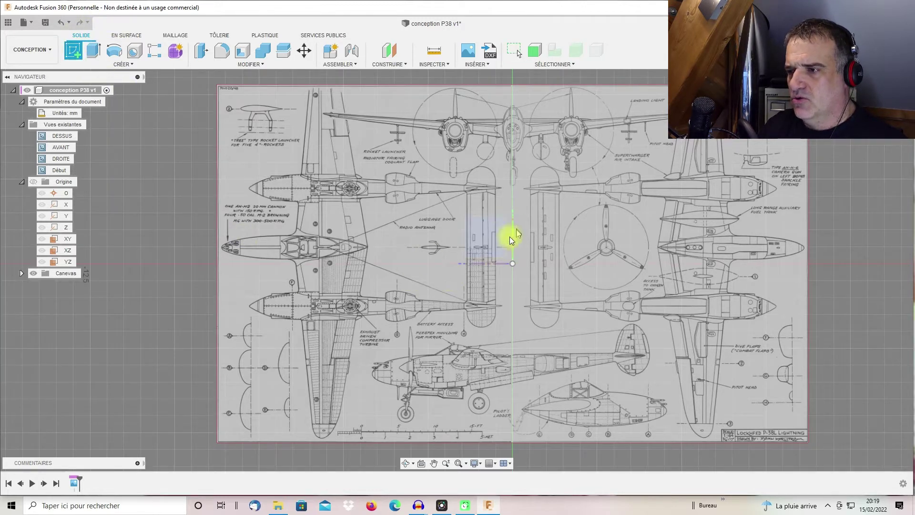
{"action": "left_click", "coordinate": [482, 236]}
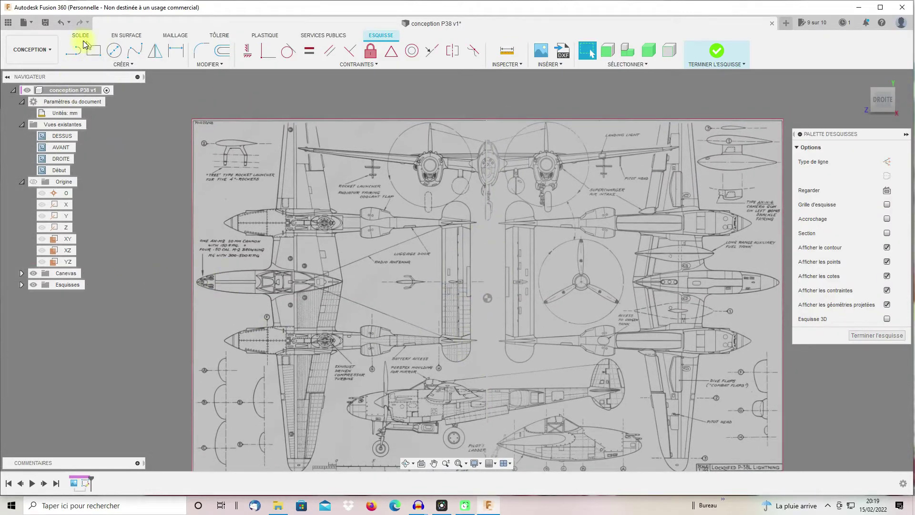
{"action": "left_click", "coordinate": [74, 50]}
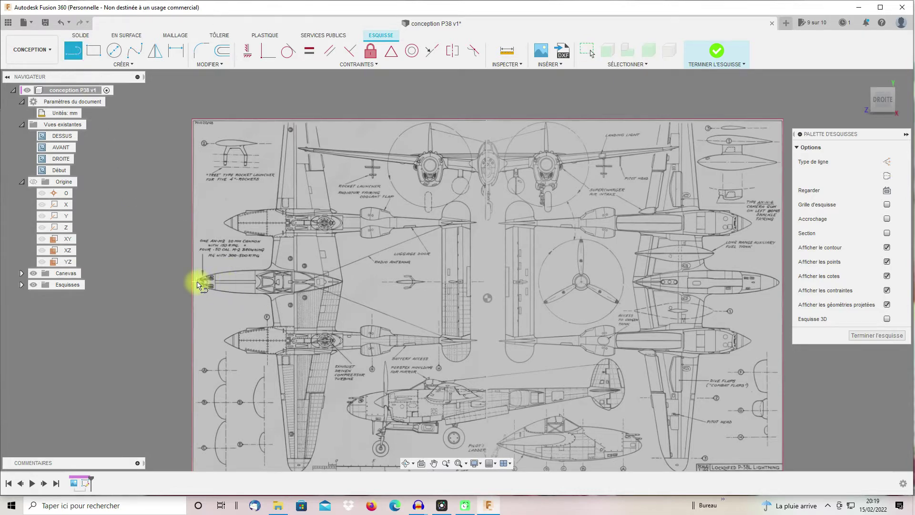
{"action": "scroll", "coordinate": [198, 284], "scroll_direction": "down", "scroll_amount": 1}
{"action": "scroll", "coordinate": [210, 291], "scroll_direction": "up", "scroll_amount": 10}
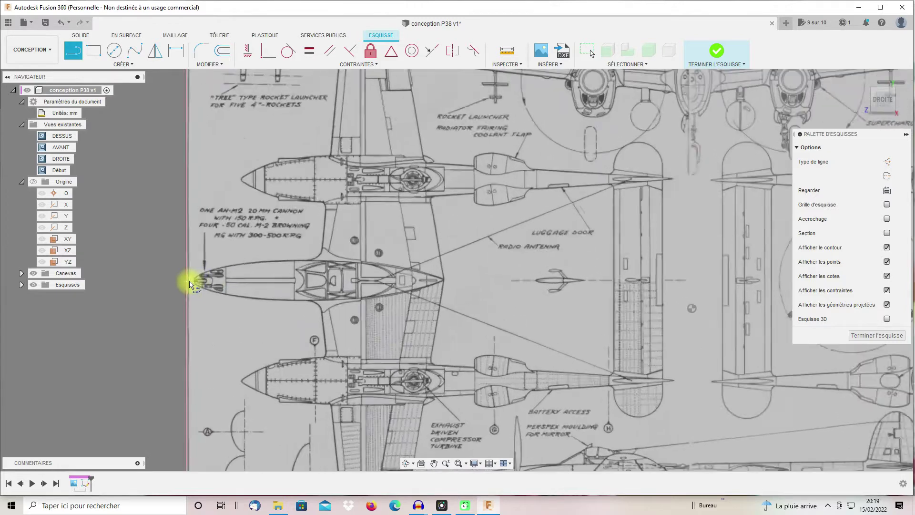
{"action": "scroll", "coordinate": [187, 285], "scroll_direction": "up", "scroll_amount": 2}
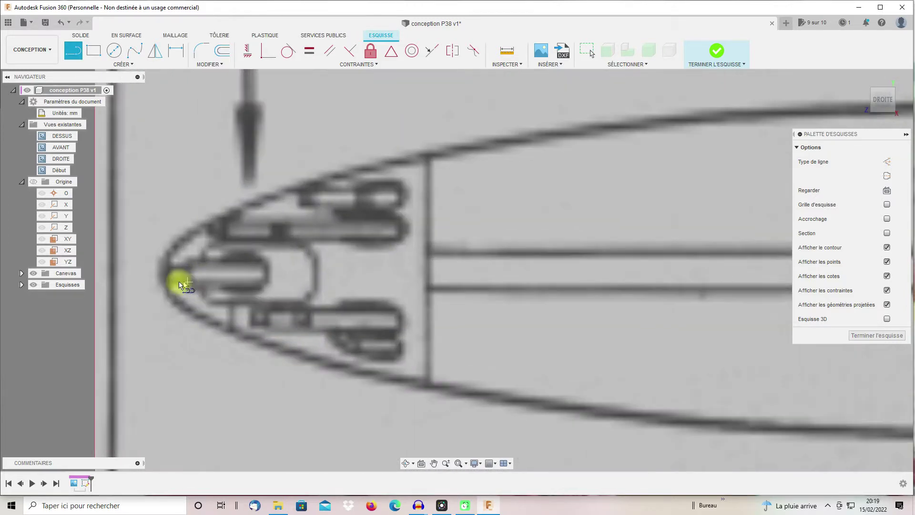
{"action": "left_click", "coordinate": [161, 273]}
{"action": "scroll", "coordinate": [429, 198], "scroll_direction": "down", "scroll_amount": 5}
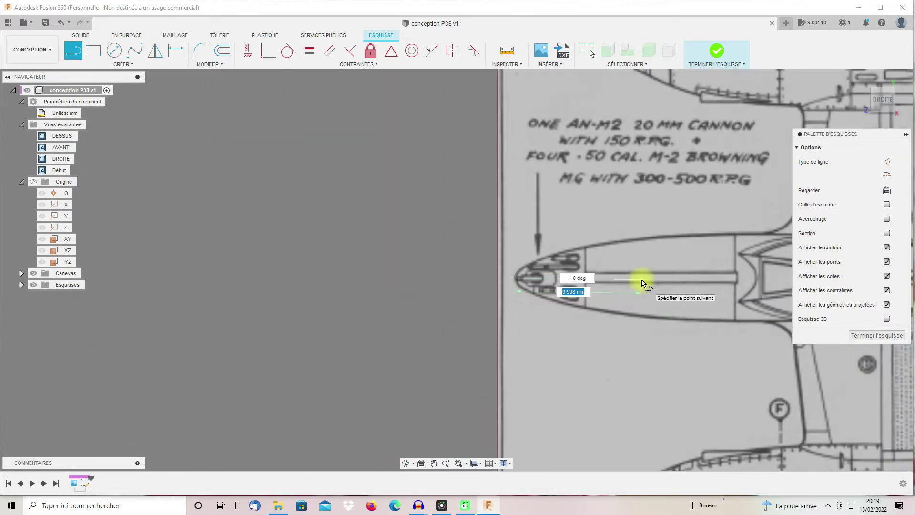
{"action": "scroll", "coordinate": [642, 283], "scroll_direction": "down", "scroll_amount": 9}
{"action": "scroll", "coordinate": [687, 281], "scroll_direction": "up", "scroll_amount": 7}
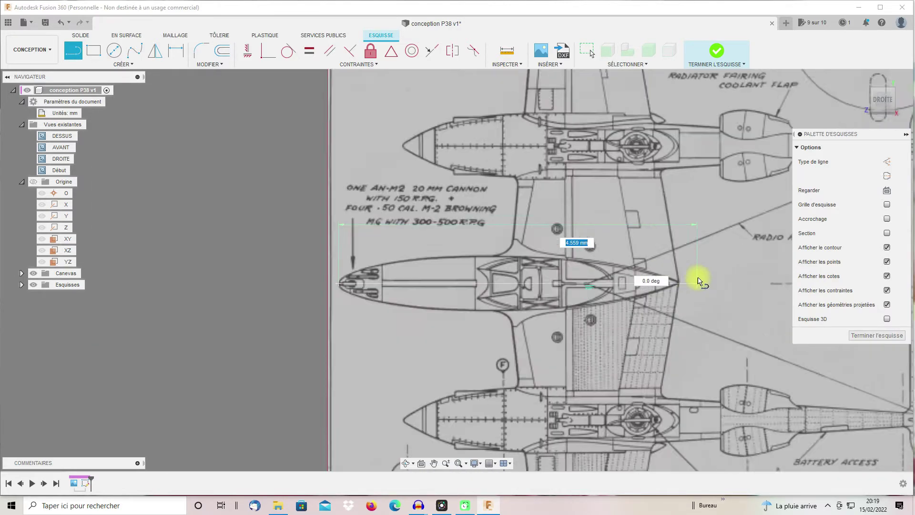
{"action": "scroll", "coordinate": [698, 281], "scroll_direction": "up", "scroll_amount": 4}
{"action": "scroll", "coordinate": [671, 284], "scroll_direction": "down", "scroll_amount": 4}
{"action": "scroll", "coordinate": [670, 281], "scroll_direction": "up", "scroll_amount": 4}
{"action": "scroll", "coordinate": [669, 279], "scroll_direction": "down", "scroll_amount": 4}
{"action": "scroll", "coordinate": [664, 282], "scroll_direction": "up", "scroll_amount": 4}
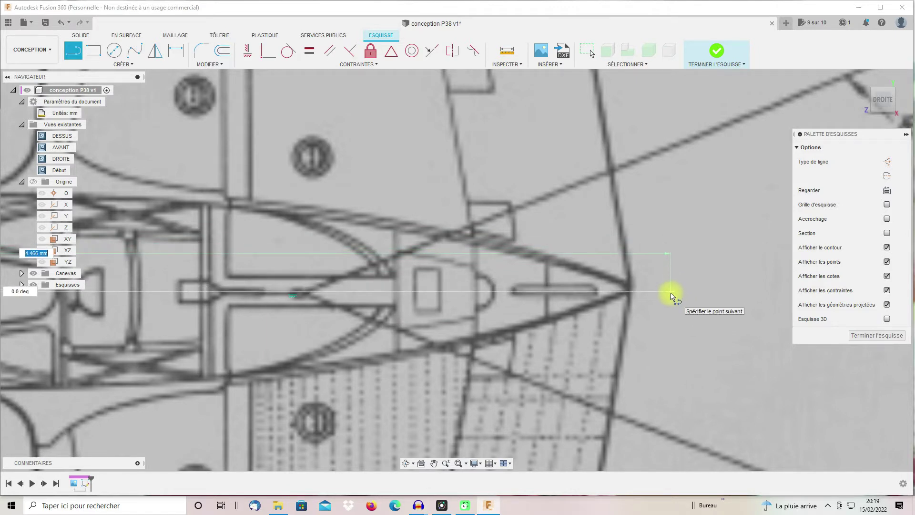
{"action": "scroll", "coordinate": [663, 298], "scroll_direction": "down", "scroll_amount": 4}
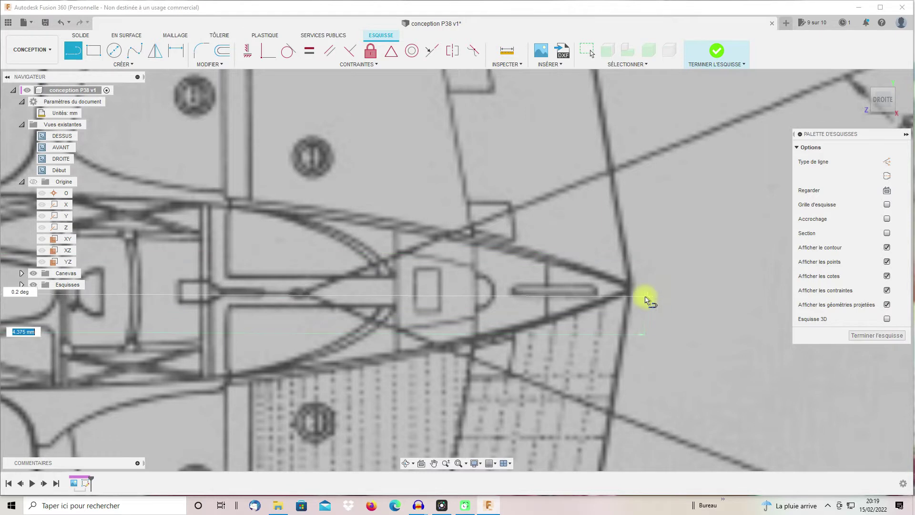
{"action": "scroll", "coordinate": [651, 297], "scroll_direction": "up", "scroll_amount": 4}
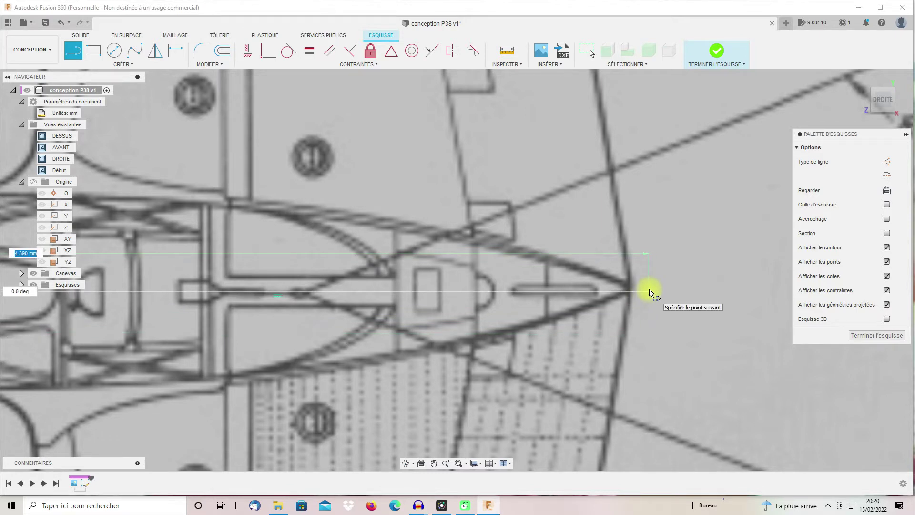
{"action": "scroll", "coordinate": [649, 292], "scroll_direction": "down", "scroll_amount": 4}
{"action": "left_click", "coordinate": [646, 292]}
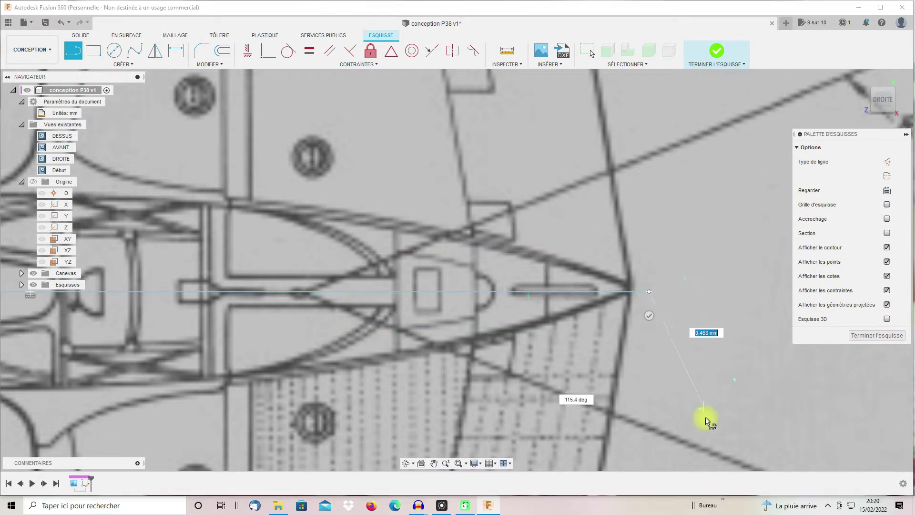
{"action": "scroll", "coordinate": [674, 342], "scroll_direction": "up", "scroll_amount": 4}
{"action": "scroll", "coordinate": [675, 343], "scroll_direction": "down", "scroll_amount": 4}
{"action": "scroll", "coordinate": [667, 343], "scroll_direction": "up", "scroll_amount": 4}
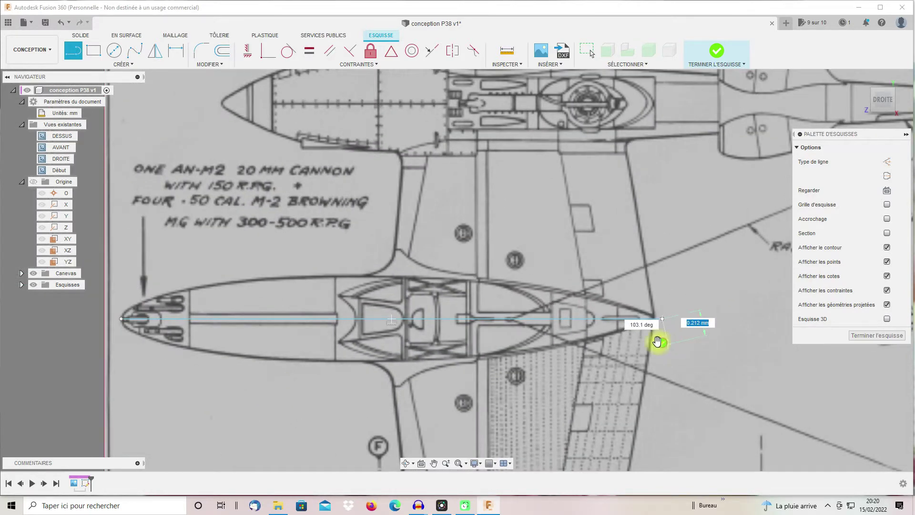
{"action": "key", "text": "Escape"}
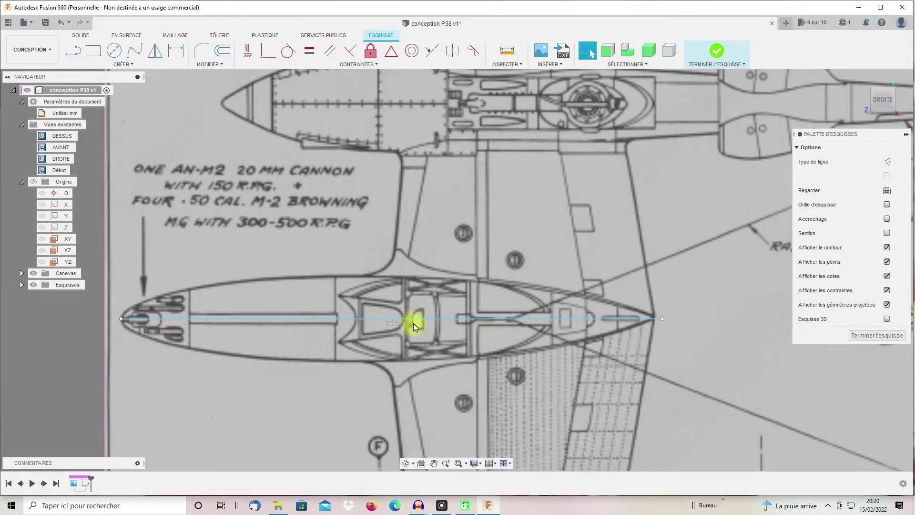
Check the horizontal line along the fuselage and nudge it slightly to align with the central axis at the tail.
{"action": "scroll", "coordinate": [143, 324], "scroll_direction": "up", "scroll_amount": 3}
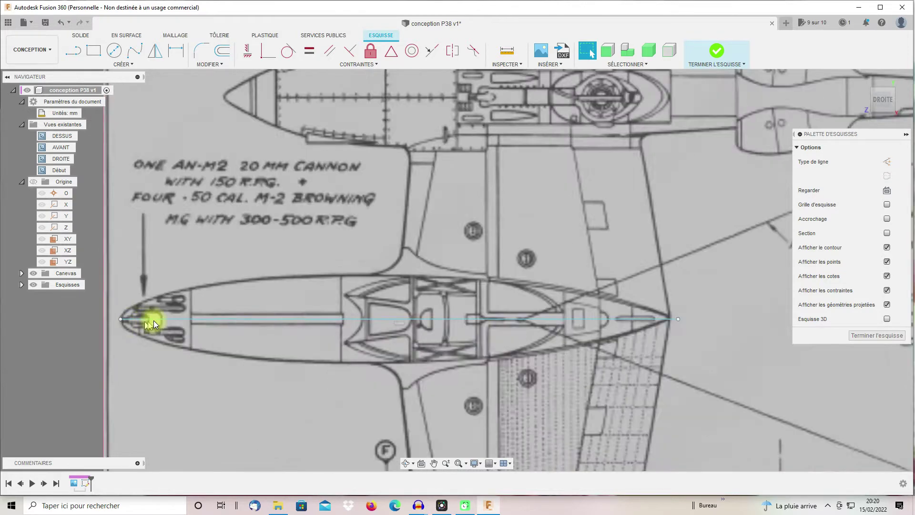
{"action": "scroll", "coordinate": [680, 376], "scroll_direction": "down", "scroll_amount": 3}
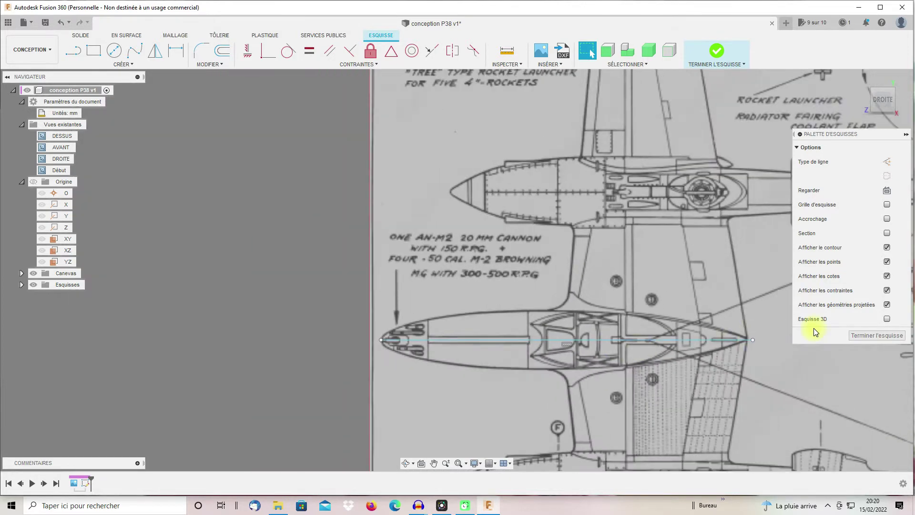
{"action": "scroll", "coordinate": [764, 348], "scroll_direction": "up", "scroll_amount": 10}
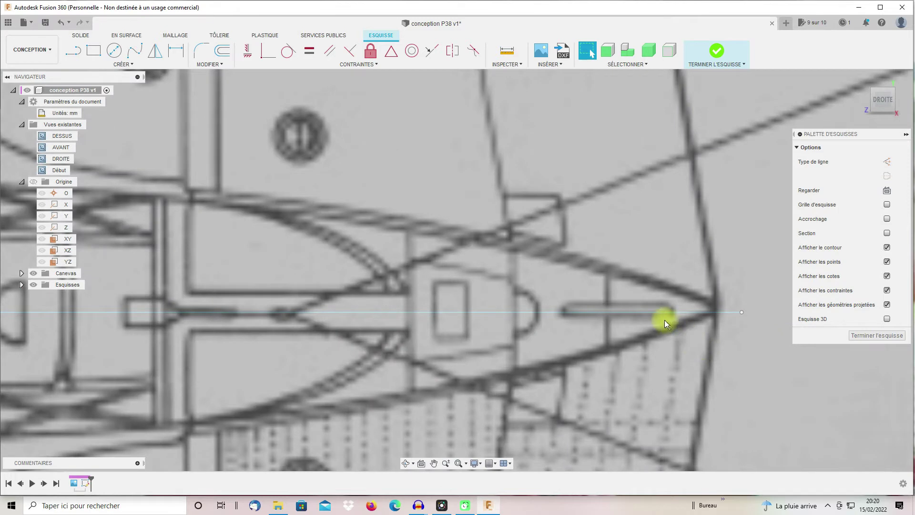
{"action": "left_click_drag", "start_coordinate": [650, 313], "coordinate": [650, 310]}
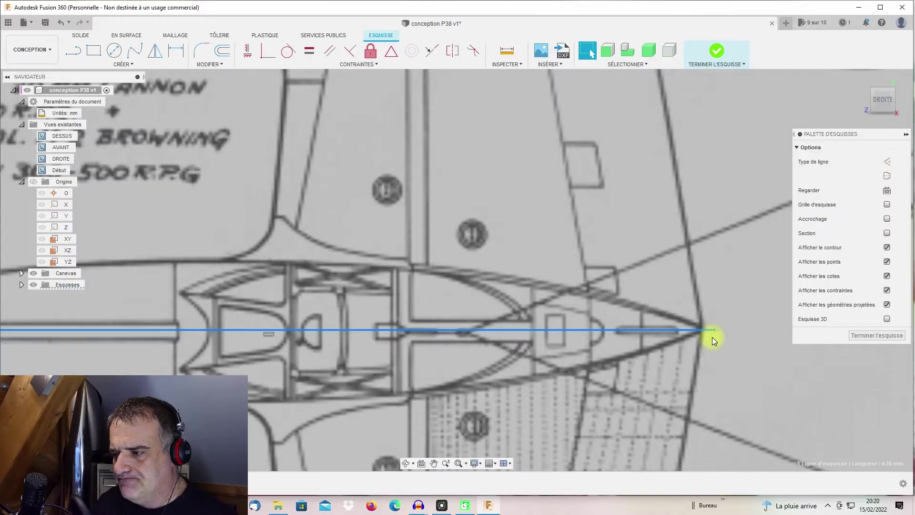
Draw a vertical line about 5.66 mm long from the lower wingtip of the plan view up to the fuselage centreline.
{"action": "scroll", "coordinate": [713, 338], "scroll_direction": "down", "scroll_amount": 10}
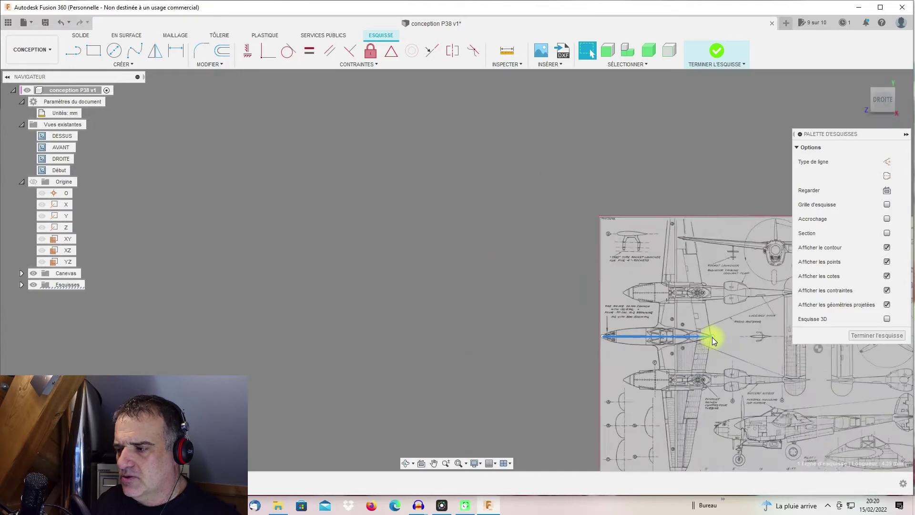
{"action": "scroll", "coordinate": [758, 407], "scroll_direction": "up", "scroll_amount": 10}
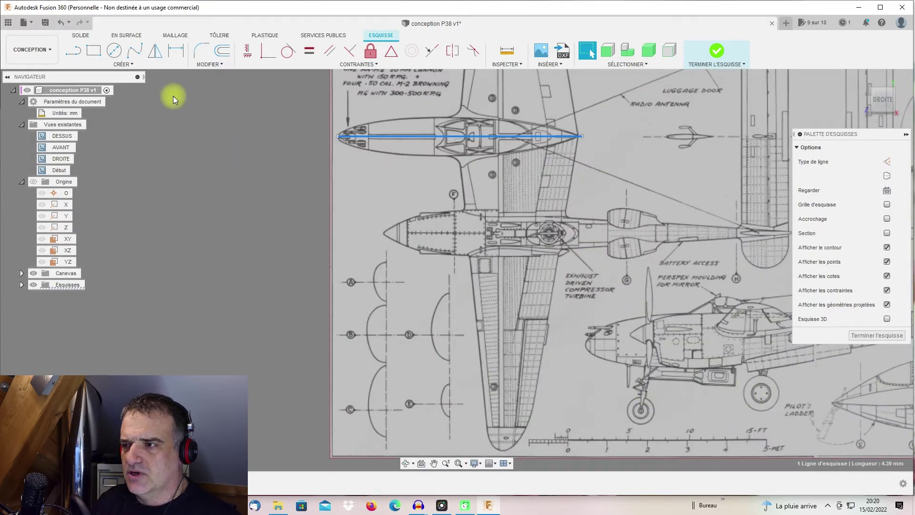
{"action": "left_click", "coordinate": [72, 52]}
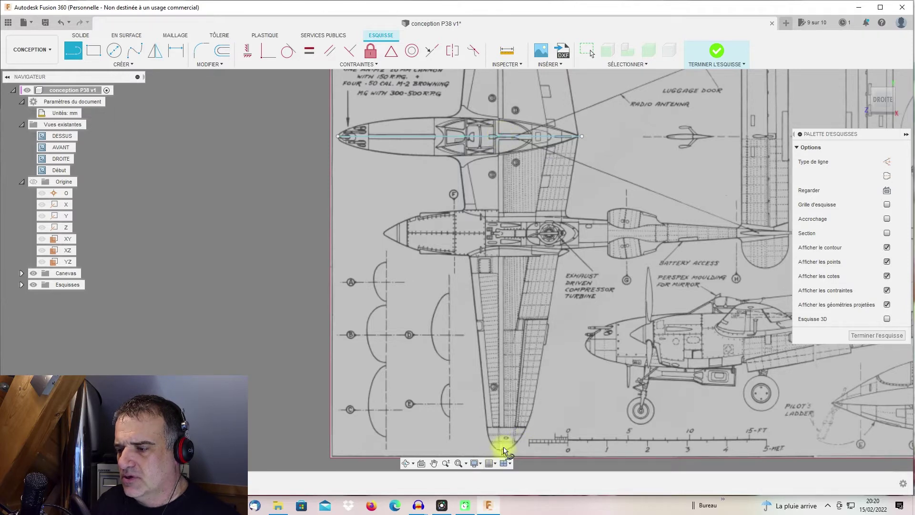
{"action": "scroll", "coordinate": [510, 451], "scroll_direction": "up", "scroll_amount": 10}
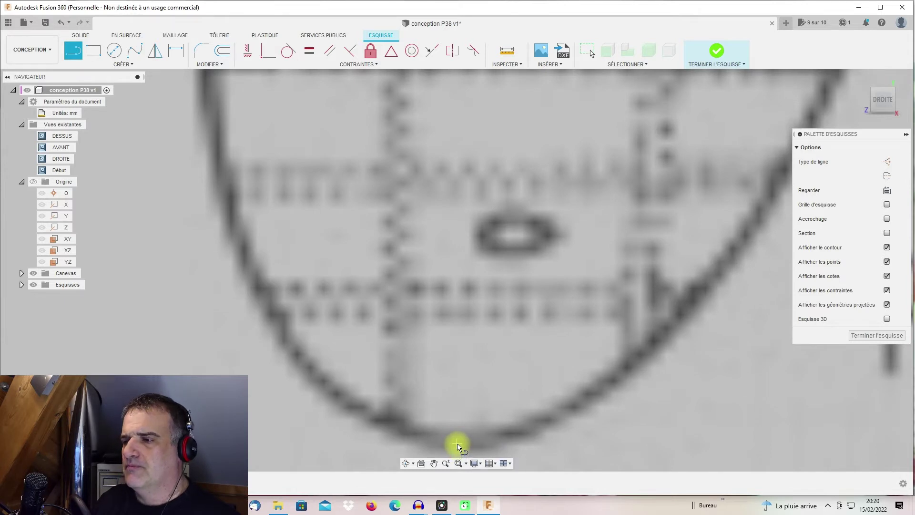
{"action": "left_click", "coordinate": [457, 446]}
{"action": "scroll", "coordinate": [483, 214], "scroll_direction": "up", "scroll_amount": 2}
{"action": "scroll", "coordinate": [483, 219], "scroll_direction": "down", "scroll_amount": 4}
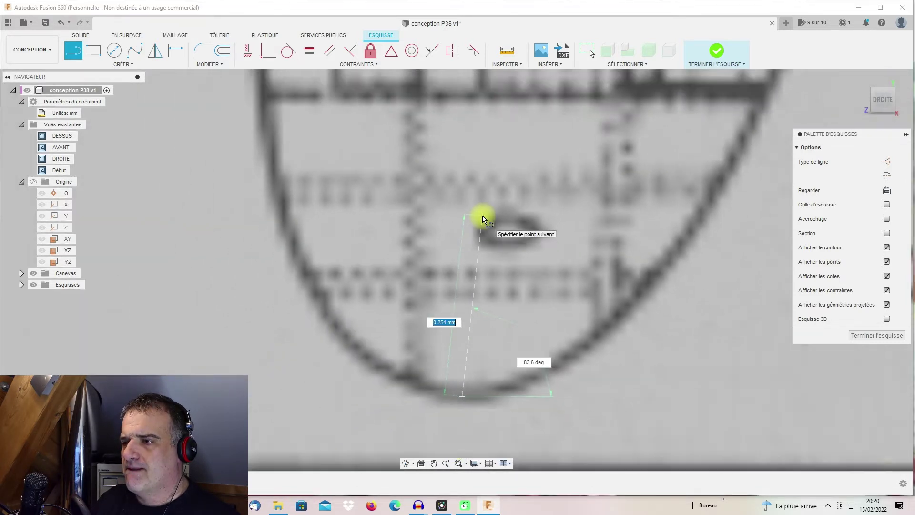
{"action": "scroll", "coordinate": [483, 218], "scroll_direction": "down", "scroll_amount": 8}
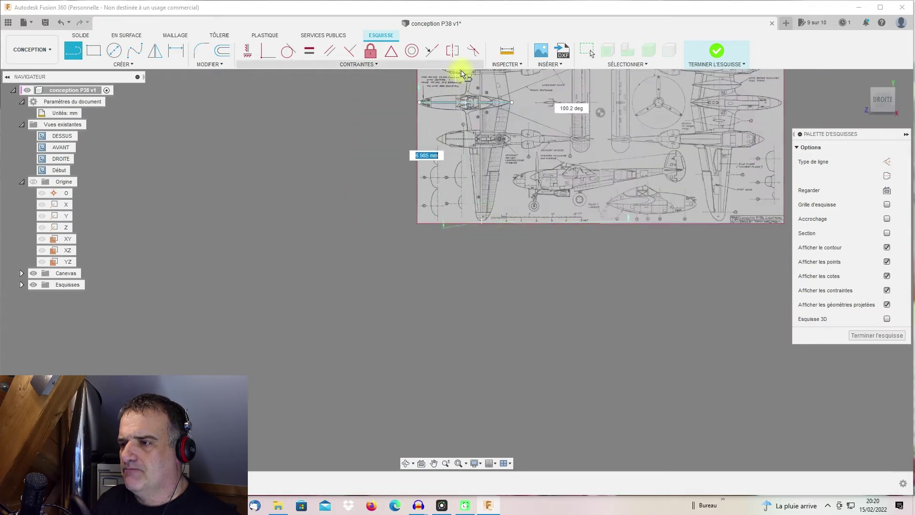
{"action": "scroll", "coordinate": [485, 92], "scroll_direction": "up", "scroll_amount": 8}
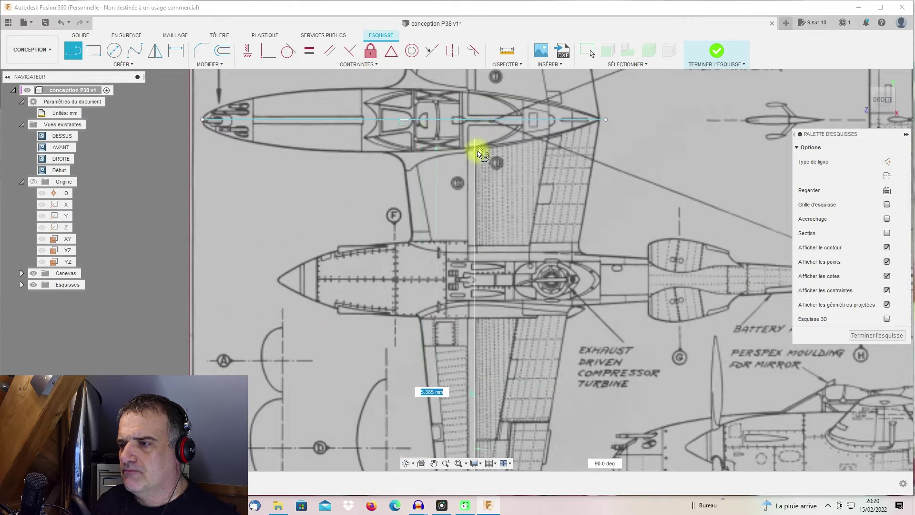
{"action": "left_click", "coordinate": [473, 120]}
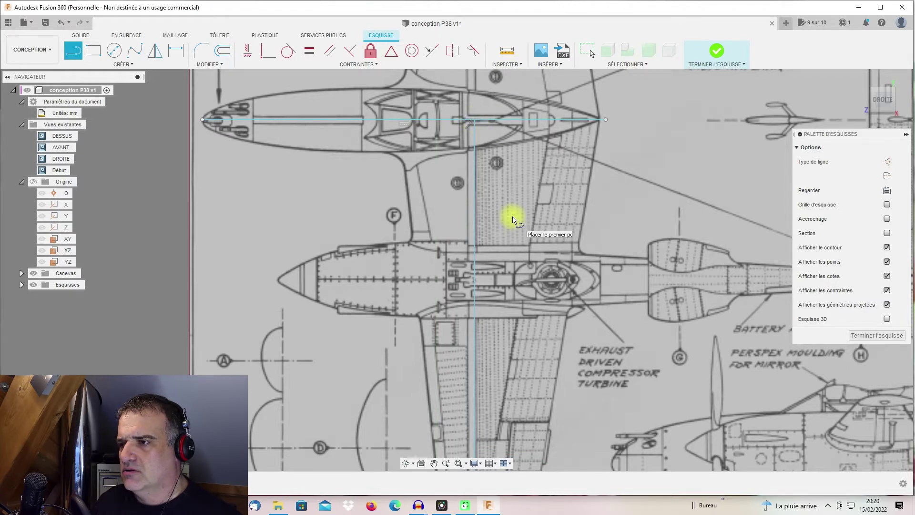
{"action": "key", "text": "Escape"}
Delete the horizontal line along the fuselage axis, keeping the vertical half-wingspan line.
{"action": "left_click", "coordinate": [502, 118]}
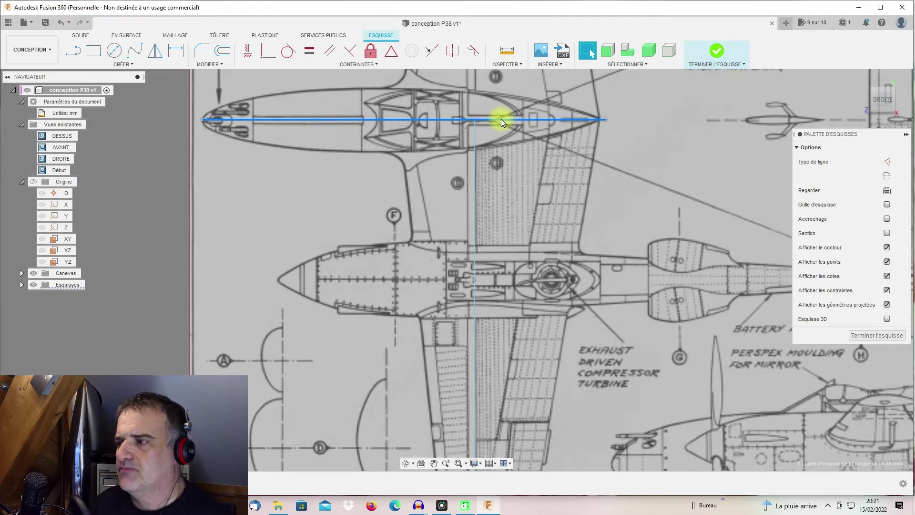
{"action": "key", "text": "Delete"}
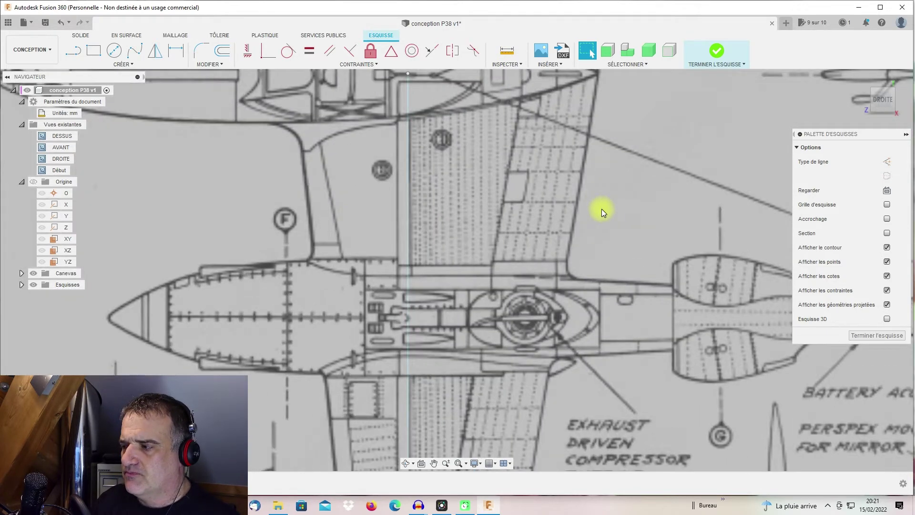
Add a length dimension to the vertical half-wingspan line and set it to 1800 mm.
{"action": "scroll", "coordinate": [398, 211], "scroll_direction": "down", "scroll_amount": 4}
{"action": "left_click", "coordinate": [433, 308]}
{"action": "right_click", "coordinate": [436, 310]}
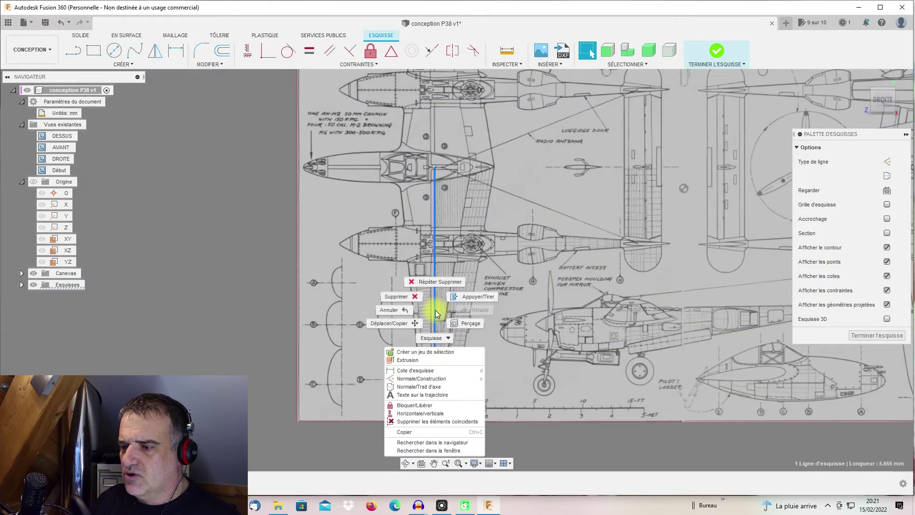
{"action": "left_click", "coordinate": [439, 372]}
{"action": "left_click", "coordinate": [439, 372]}
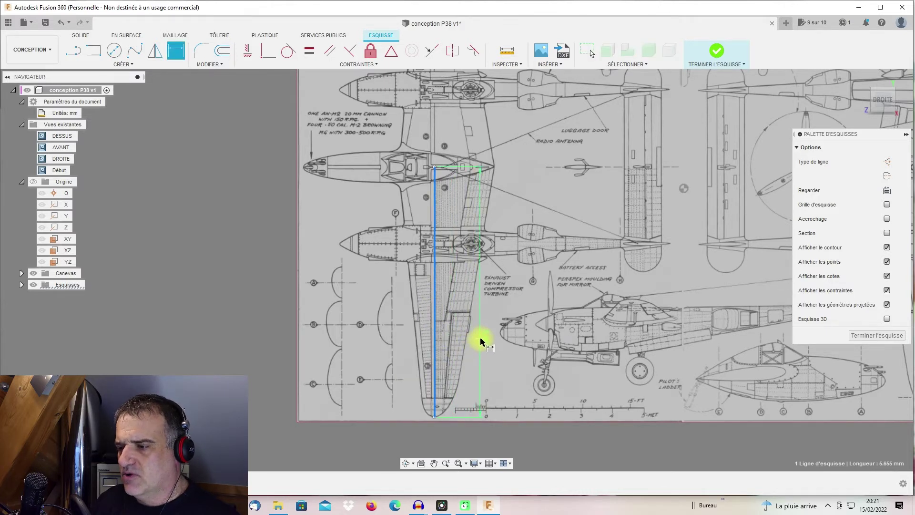
{"action": "left_click", "coordinate": [477, 341]}
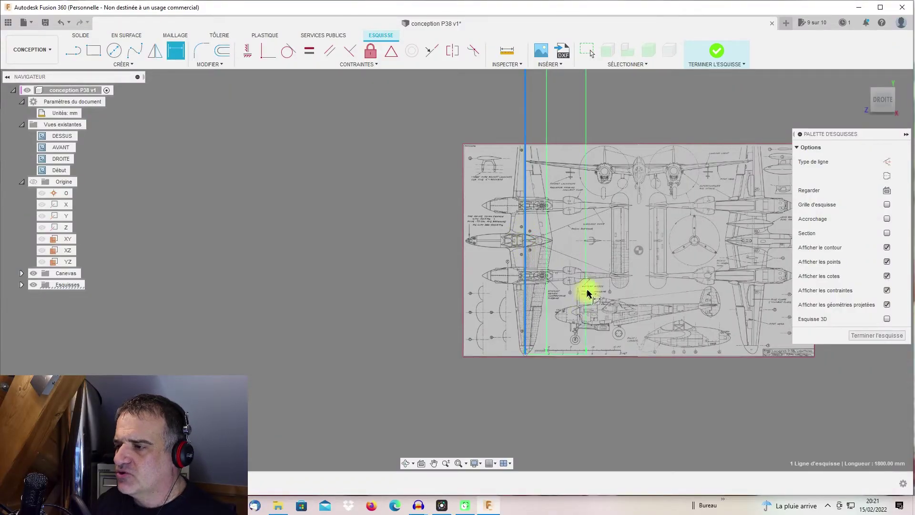
{"action": "key", "text": "Escape"}
{"action": "key", "text": "Escape"}
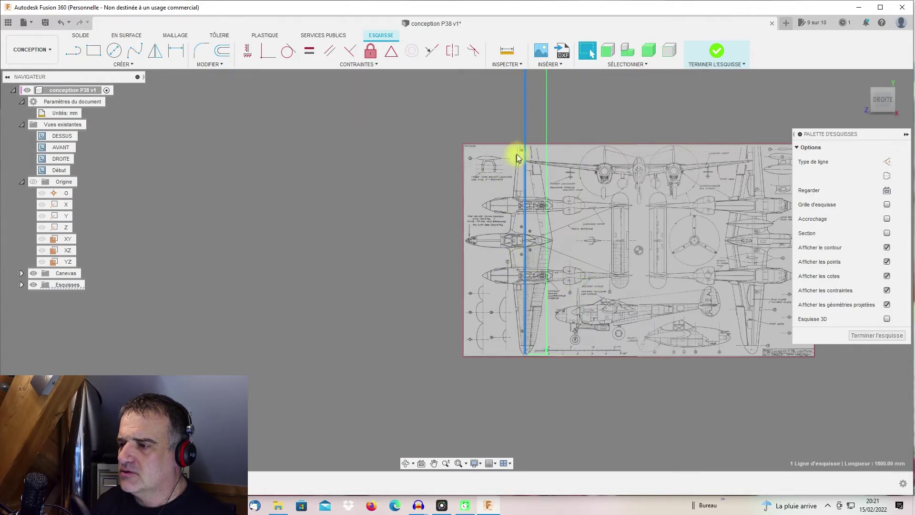
Move the 1800 mm vertical line around over the blueprint's wings and undo the last move.
{"action": "mouse_move", "coordinate": [527, 152]}
{"action": "left_mouse_down"}
{"action": "mouse_move", "coordinate": [517, 423]}
{"action": "mouse_move", "coordinate": [525, 508]}
{"action": "left_mouse_up"}
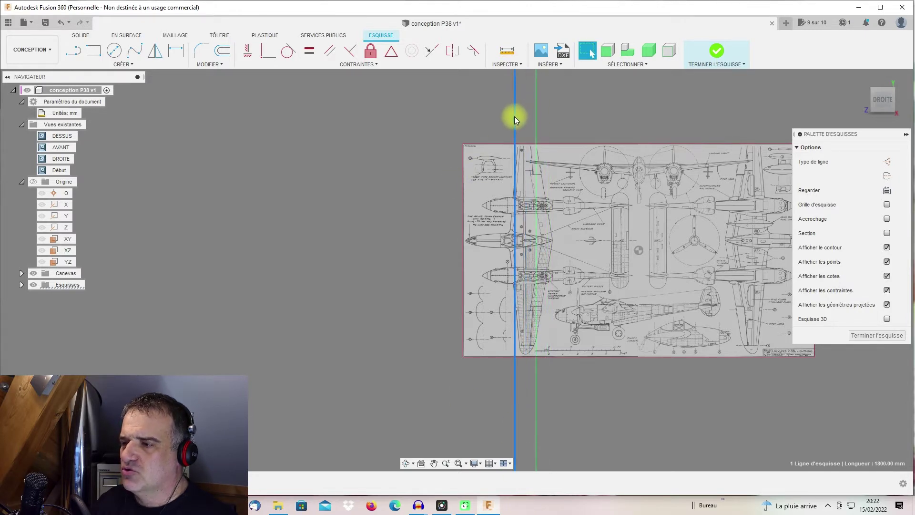
{"action": "mouse_move", "coordinate": [515, 116]}
{"action": "left_mouse_down"}
{"action": "mouse_move", "coordinate": [543, 153]}
{"action": "mouse_move", "coordinate": [540, 392]}
{"action": "left_mouse_up"}
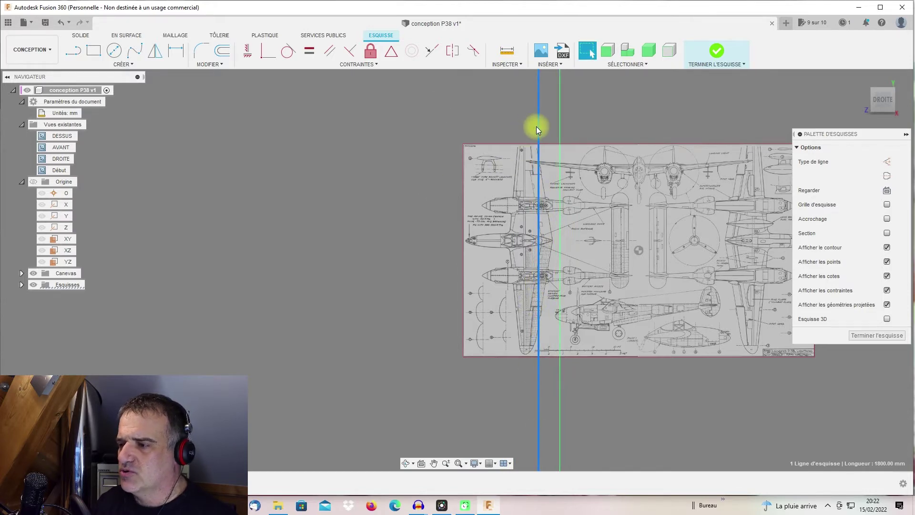
{"action": "left_click_drag", "start_coordinate": [539, 128], "coordinate": [500, 124]}
{"action": "key", "text": "ctrl+z"}
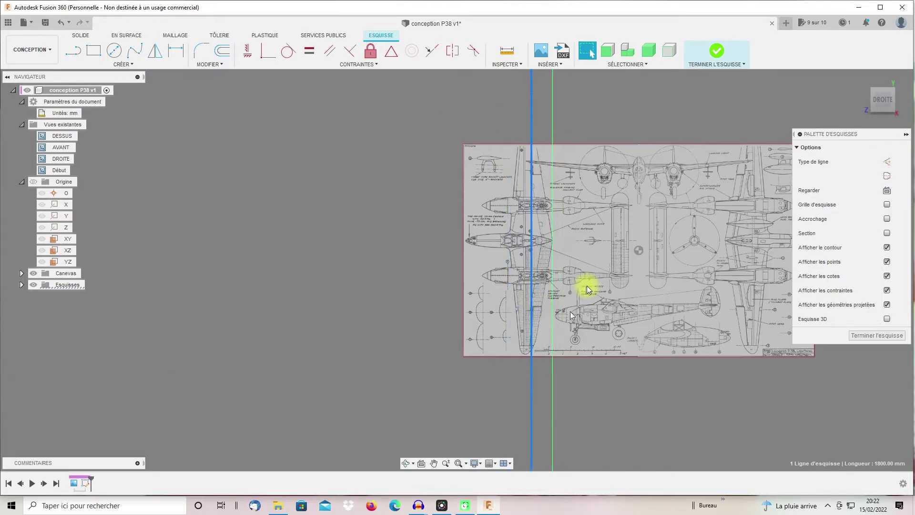
{"action": "scroll", "coordinate": [580, 282], "scroll_direction": "down", "scroll_amount": 5}
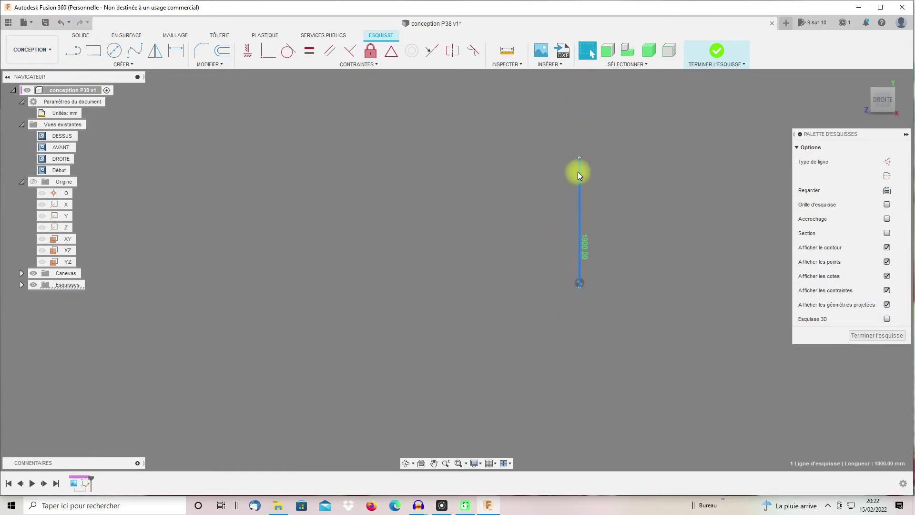
Move the 1800 mm vertical line onto the plan view so its upper end sits on the fuselage centreline behind the cockpit.
{"action": "left_click_drag", "start_coordinate": [580, 173], "coordinate": [580, 297]}
{"action": "scroll", "coordinate": [580, 296], "scroll_direction": "up", "scroll_amount": 5}
{"action": "left_click_drag", "start_coordinate": [529, 408], "coordinate": [541, 464]}
{"action": "left_click_drag", "start_coordinate": [542, 176], "coordinate": [529, 205]}
{"action": "scroll", "coordinate": [525, 190], "scroll_direction": "up", "scroll_amount": 5}
{"action": "scroll", "coordinate": [539, 200], "scroll_direction": "down", "scroll_amount": 5}
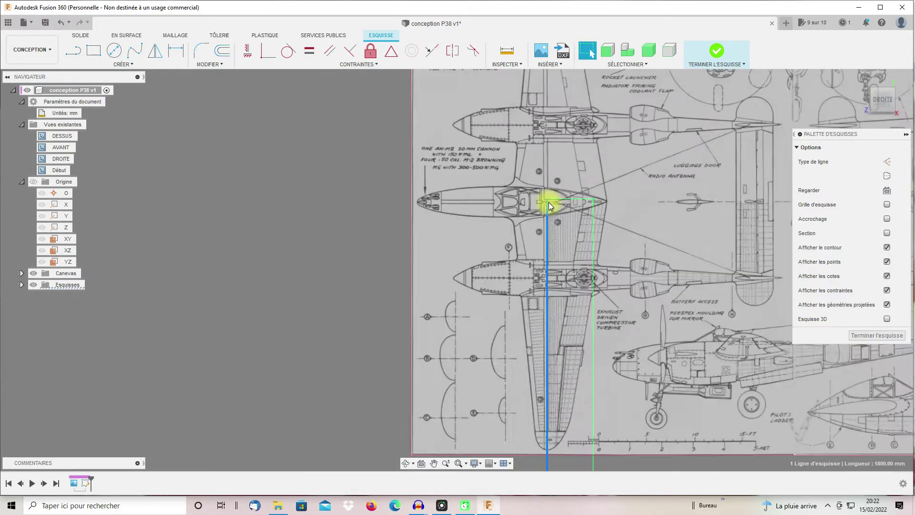
{"action": "left_click_drag", "start_coordinate": [549, 220], "coordinate": [549, 216]}
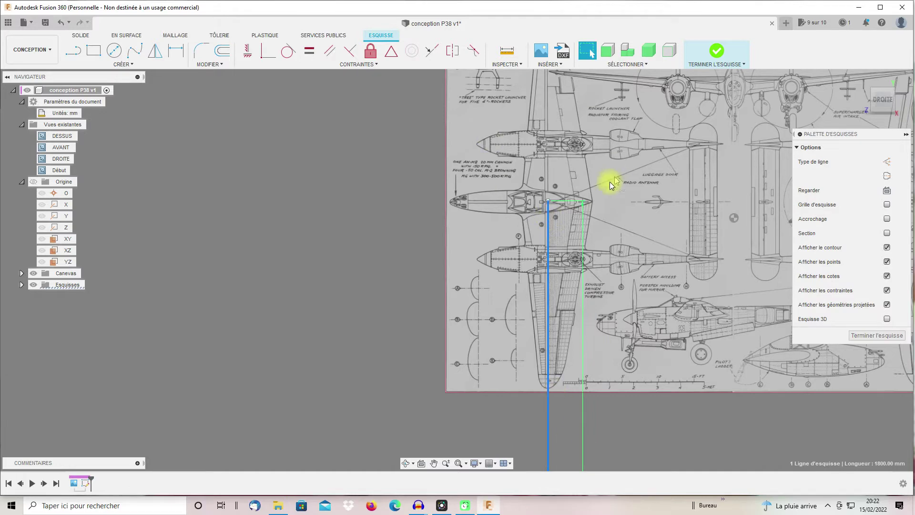
{"action": "scroll", "coordinate": [549, 197], "scroll_direction": "up", "scroll_amount": 10}
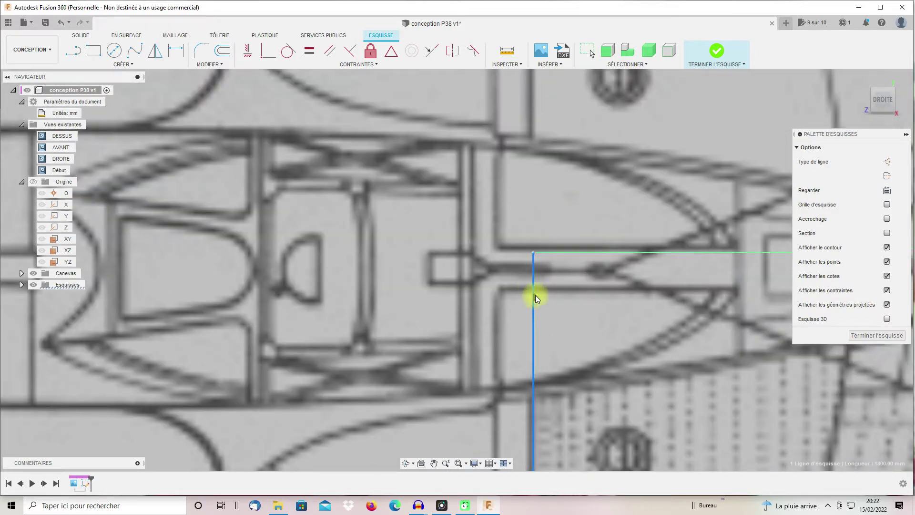
{"action": "scroll", "coordinate": [533, 311], "scroll_direction": "down", "scroll_amount": 3}
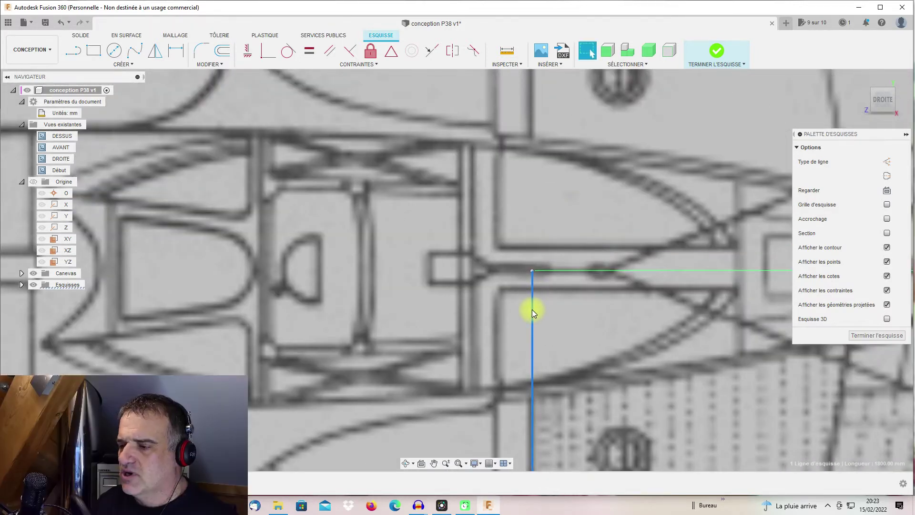
Start calibrating the P-38 blueprint canvas and place the first calibration point on the fuselage centreline at the reference line's upper end.
{"action": "scroll", "coordinate": [532, 310], "scroll_direction": "down", "scroll_amount": 10}
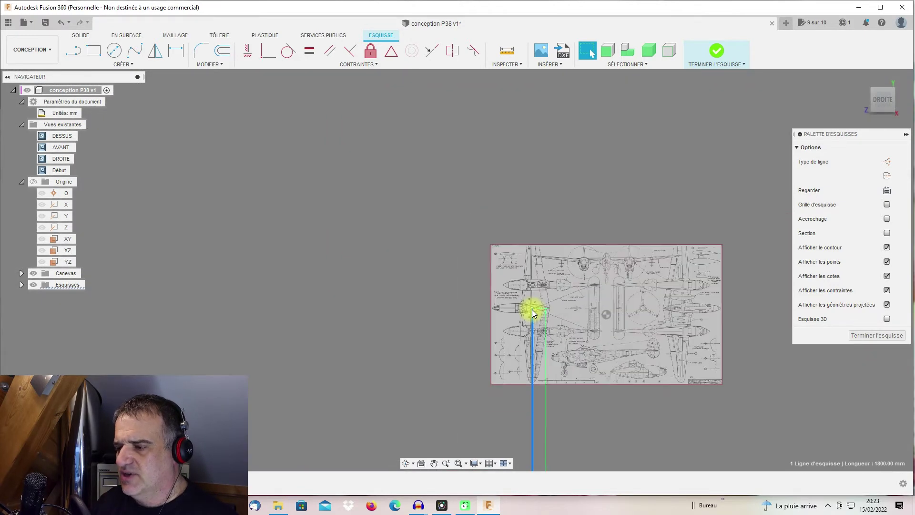
{"action": "scroll", "coordinate": [547, 310], "scroll_direction": "down", "scroll_amount": 10}
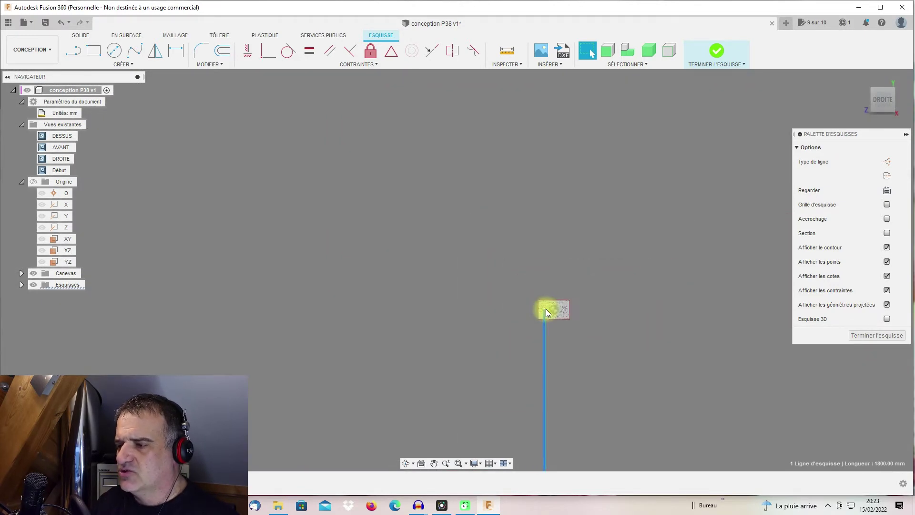
{"action": "scroll", "coordinate": [547, 312], "scroll_direction": "up", "scroll_amount": 5}
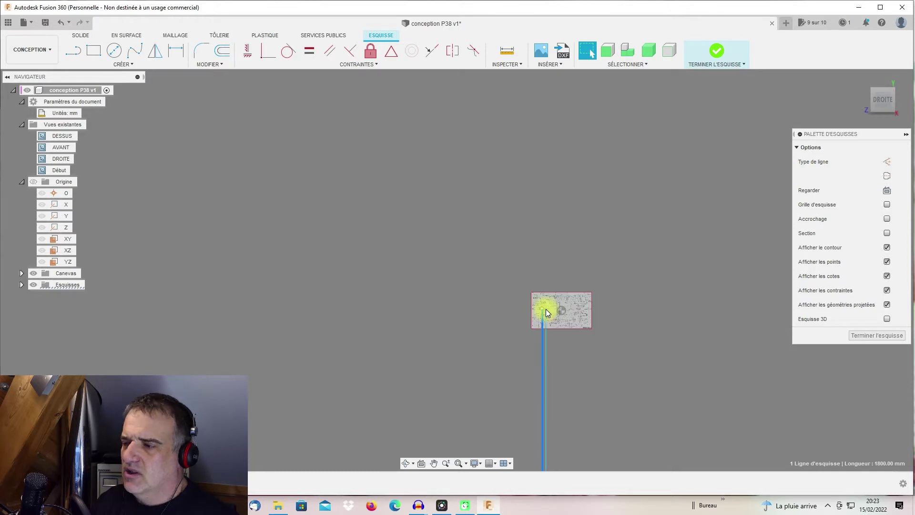
{"action": "scroll", "coordinate": [547, 312], "scroll_direction": "up", "scroll_amount": 3}
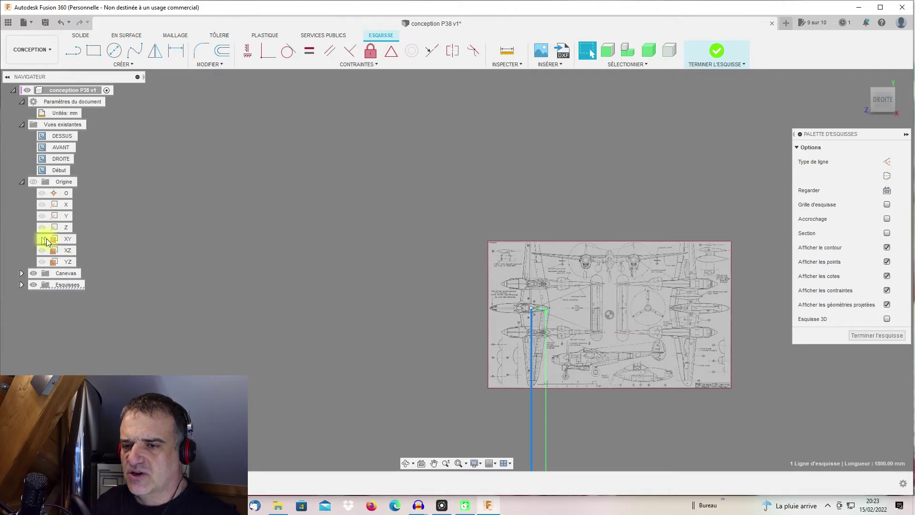
{"action": "left_click", "coordinate": [65, 273]}
{"action": "left_click", "coordinate": [22, 273]}
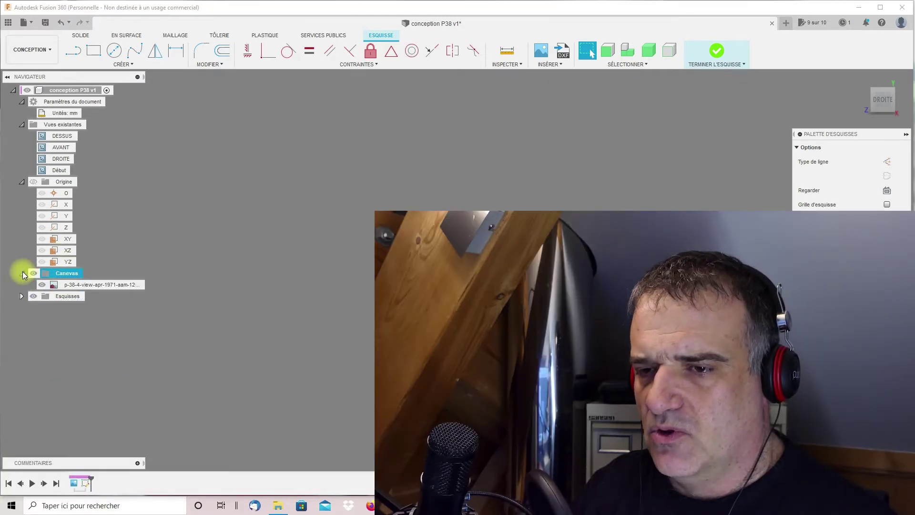
{"action": "left_click", "coordinate": [97, 285]}
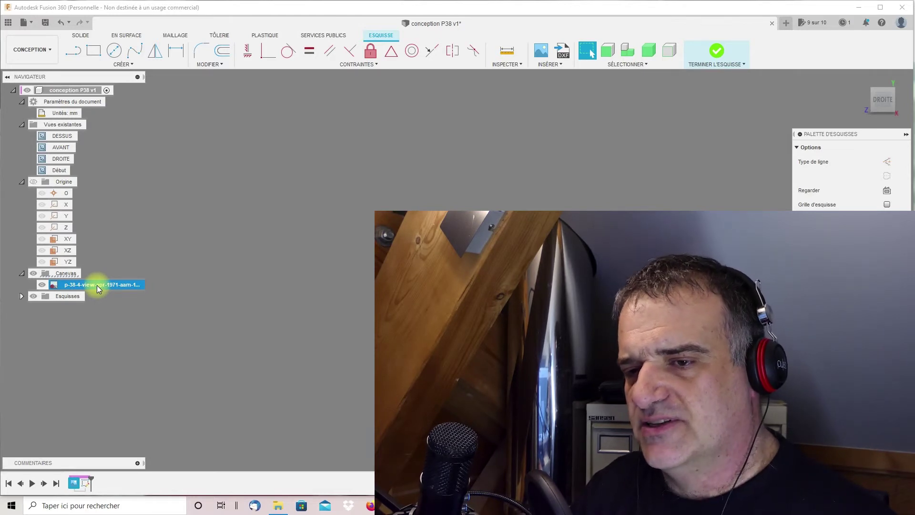
{"action": "right_click", "coordinate": [97, 289]}
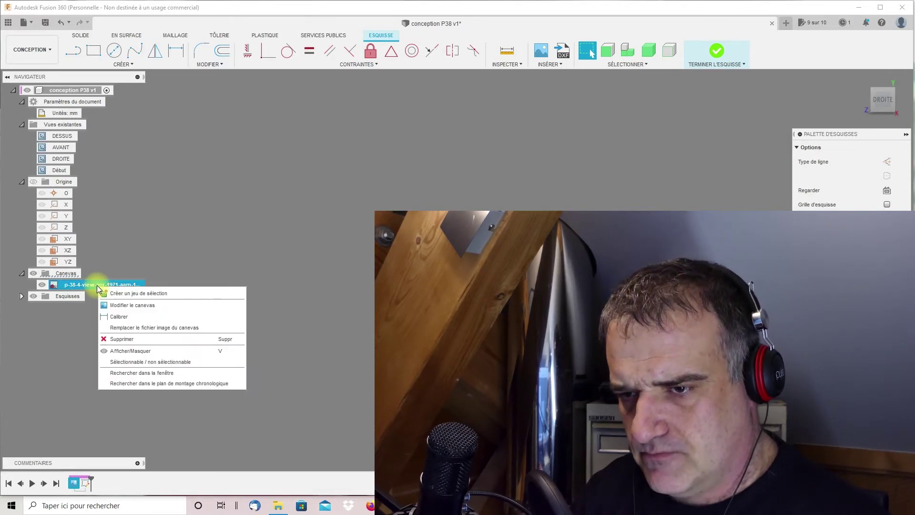
{"action": "left_click", "coordinate": [133, 318]}
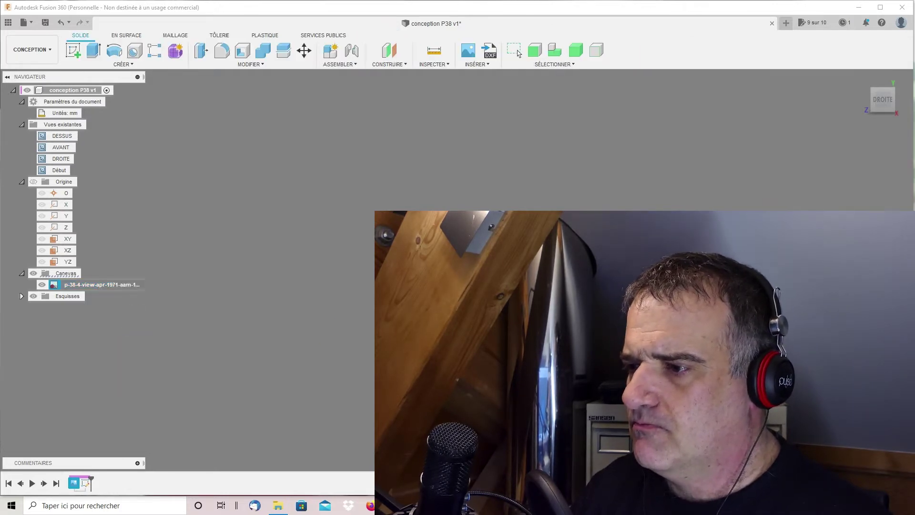
{"action": "scroll", "coordinate": [532, 308], "scroll_direction": "up", "scroll_amount": 3}
{"action": "scroll", "coordinate": [531, 308], "scroll_direction": "down", "scroll_amount": 8}
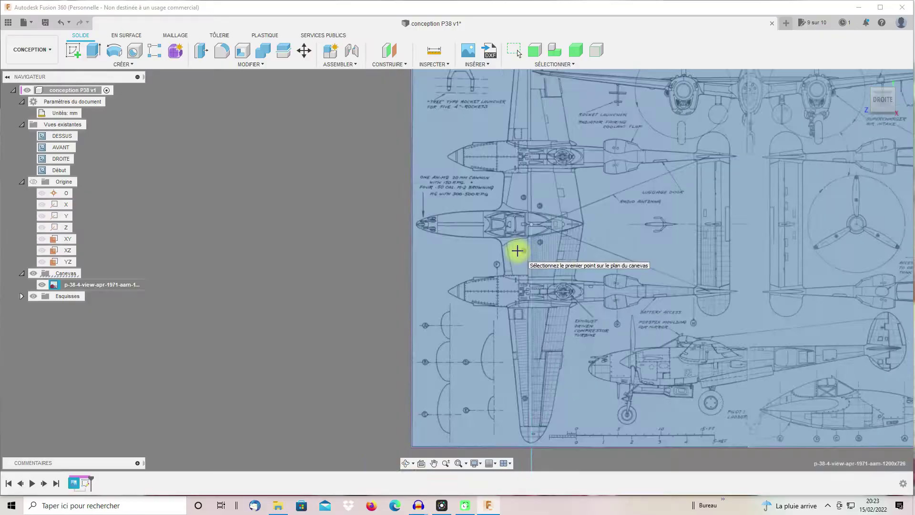
{"action": "scroll", "coordinate": [542, 210], "scroll_direction": "up", "scroll_amount": 6}
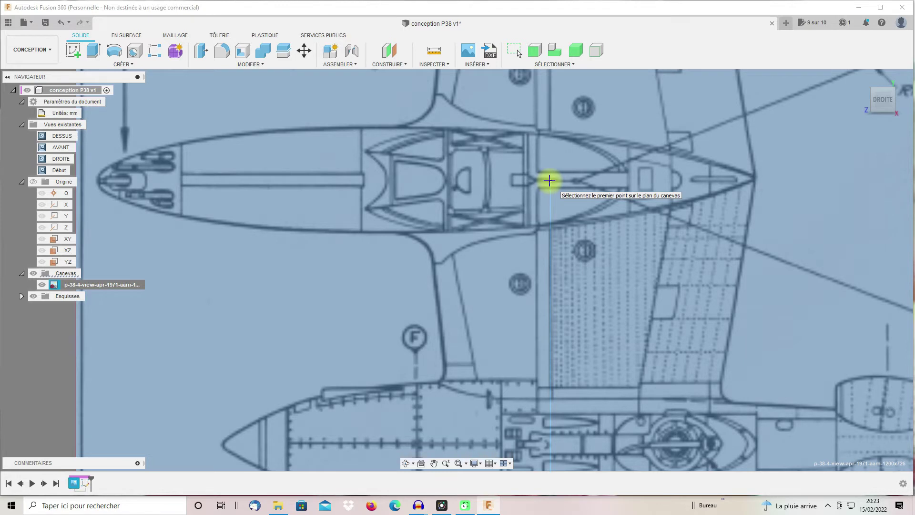
{"action": "left_click", "coordinate": [549, 180]}
Place the second calibration point at the plan view's lower wingtip and set the calibration distance to 1800 mm.
{"action": "scroll", "coordinate": [559, 265], "scroll_direction": "down", "scroll_amount": 8}
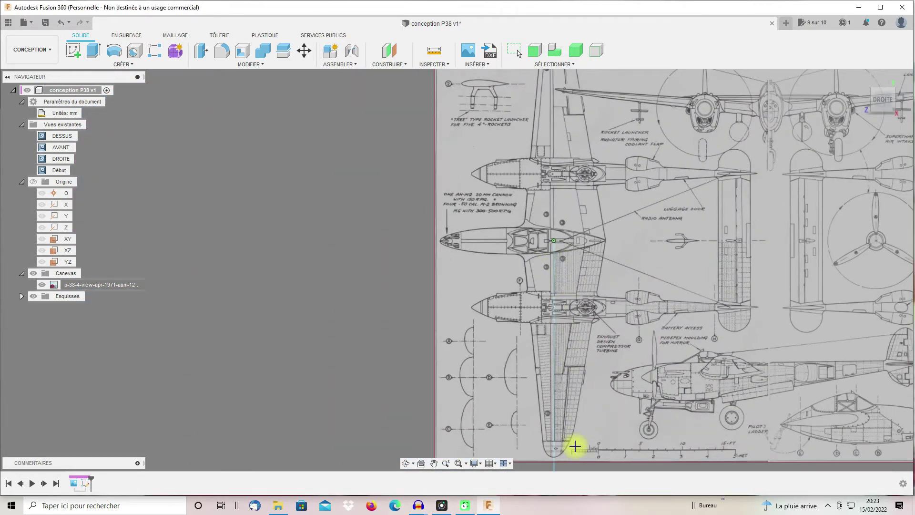
{"action": "scroll", "coordinate": [575, 446], "scroll_direction": "up", "scroll_amount": 2}
{"action": "scroll", "coordinate": [551, 465], "scroll_direction": "up", "scroll_amount": 6}
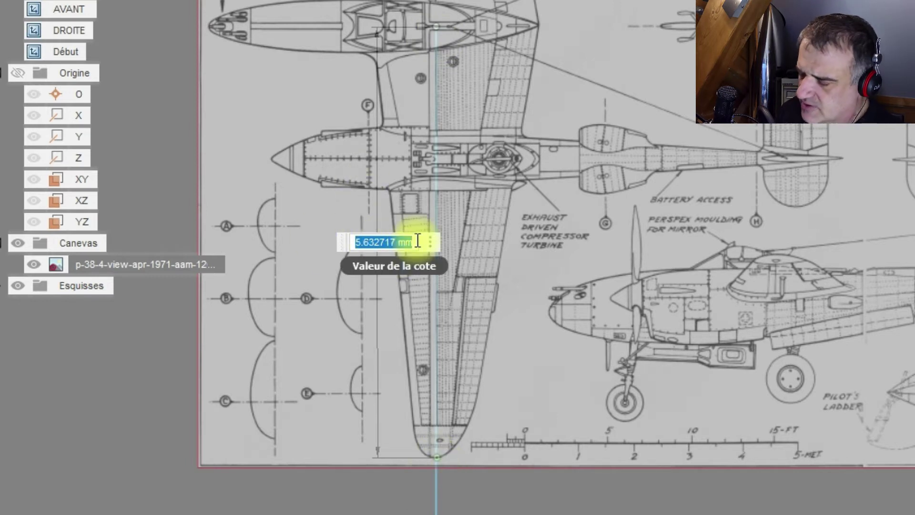
{"action": "type", "text": "1800"}
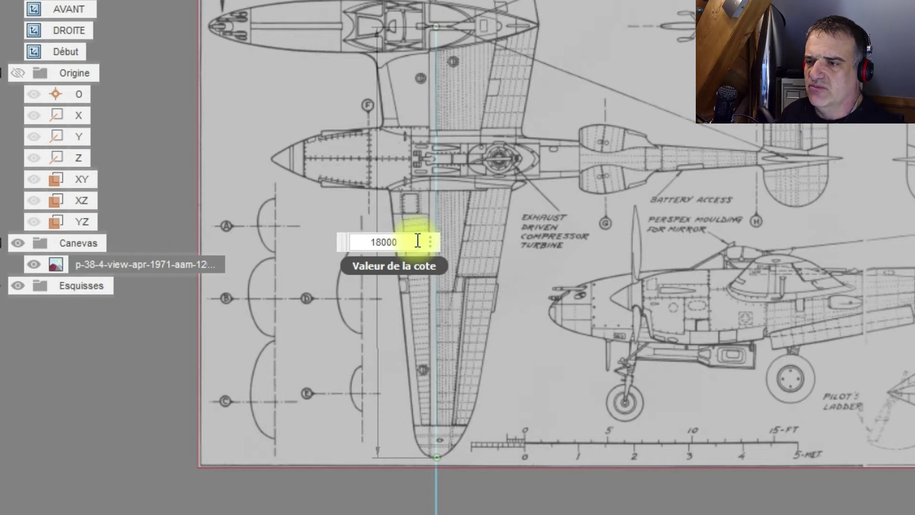
{"action": "key", "text": "Return"}
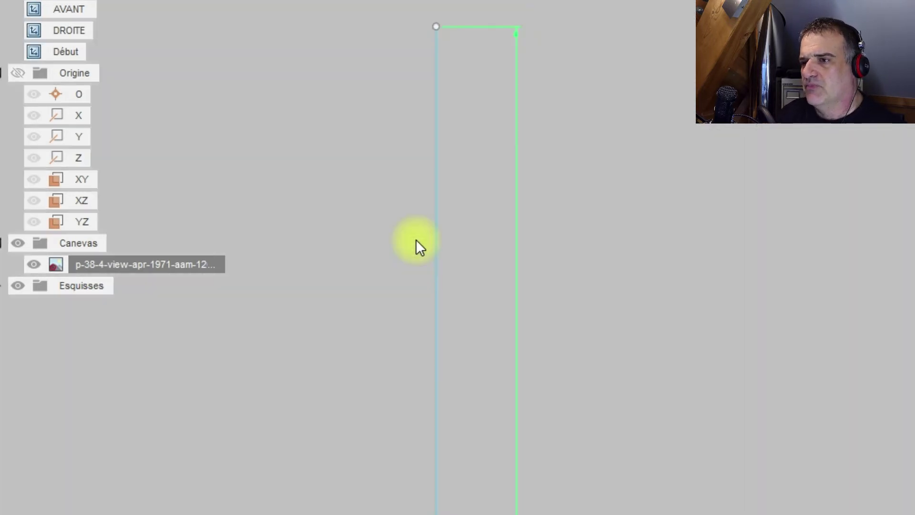
Move the 1800 mm vertical line onto the lower wing of the scaled plan view, starting at the fuselage centreline.
{"action": "scroll", "coordinate": [533, 254], "scroll_direction": "down", "scroll_amount": 8}
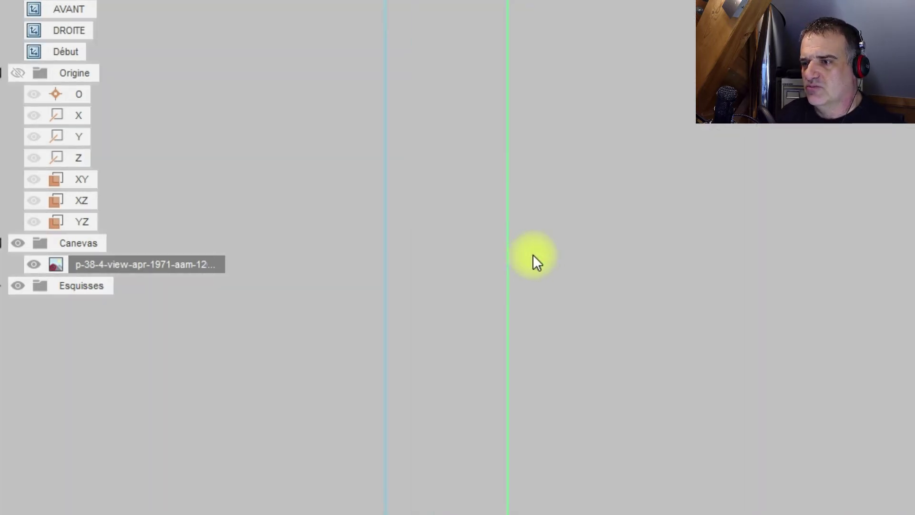
{"action": "scroll", "coordinate": [533, 255], "scroll_direction": "down", "scroll_amount": 10}
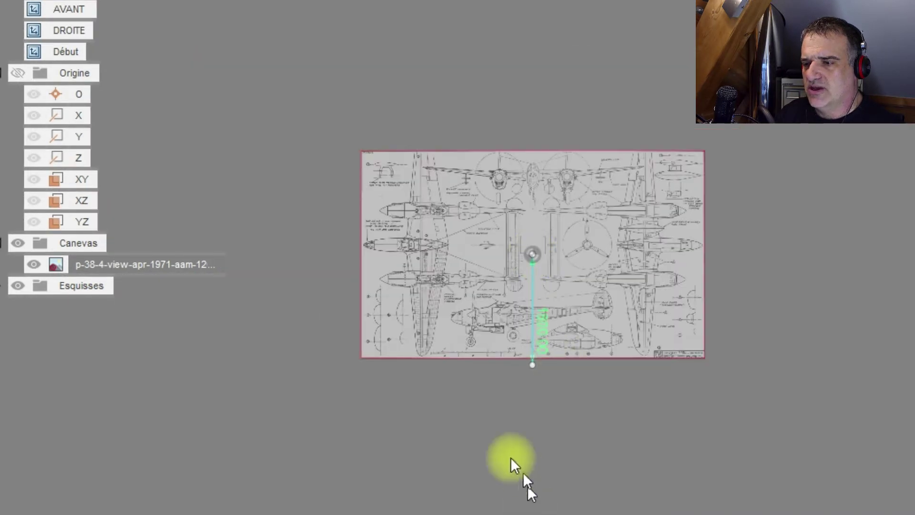
{"action": "scroll", "coordinate": [504, 340], "scroll_direction": "up", "scroll_amount": 8}
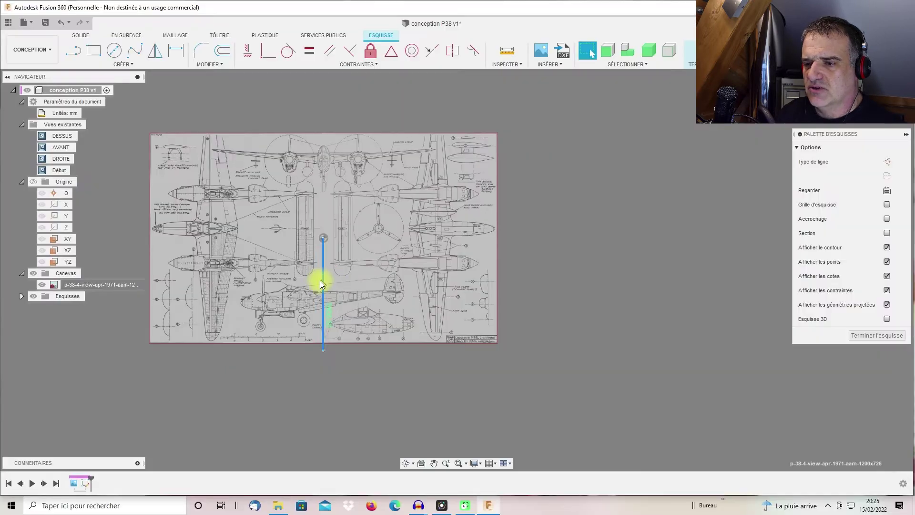
{"action": "mouse_move", "coordinate": [549, 257]}
{"action": "left_mouse_down"}
{"action": "mouse_move", "coordinate": [380, 257]}
{"action": "mouse_move", "coordinate": [341, 222]}
{"action": "mouse_move", "coordinate": [356, 236]}
{"action": "left_mouse_up"}
{"action": "left_click_drag", "start_coordinate": [214, 265], "coordinate": [213, 264]}
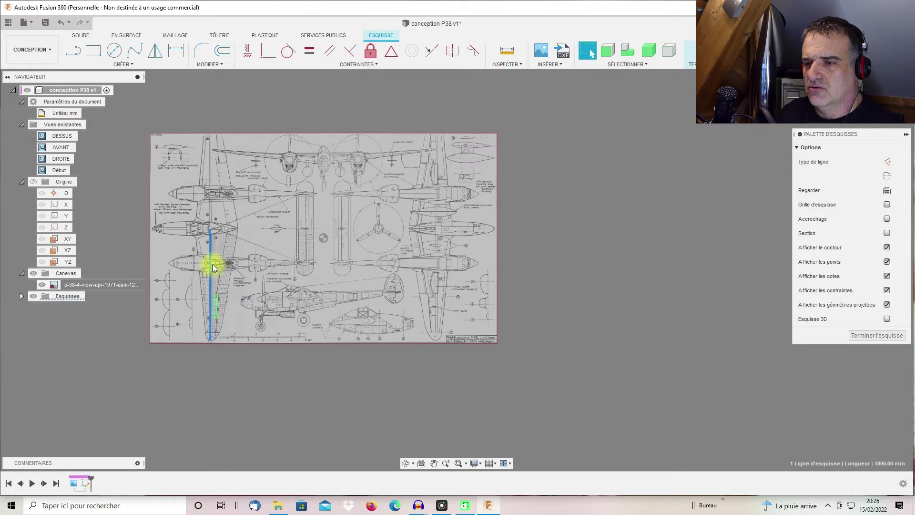
Check the ends of the 1800 mm line against the fuselage centreline and the lower wingtip.
{"action": "scroll", "coordinate": [211, 247], "scroll_direction": "up", "scroll_amount": 8}
{"action": "scroll", "coordinate": [228, 173], "scroll_direction": "up", "scroll_amount": 2}
{"action": "scroll", "coordinate": [311, 241], "scroll_direction": "down", "scroll_amount": 10}
{"action": "scroll", "coordinate": [300, 171], "scroll_direction": "up", "scroll_amount": 10}
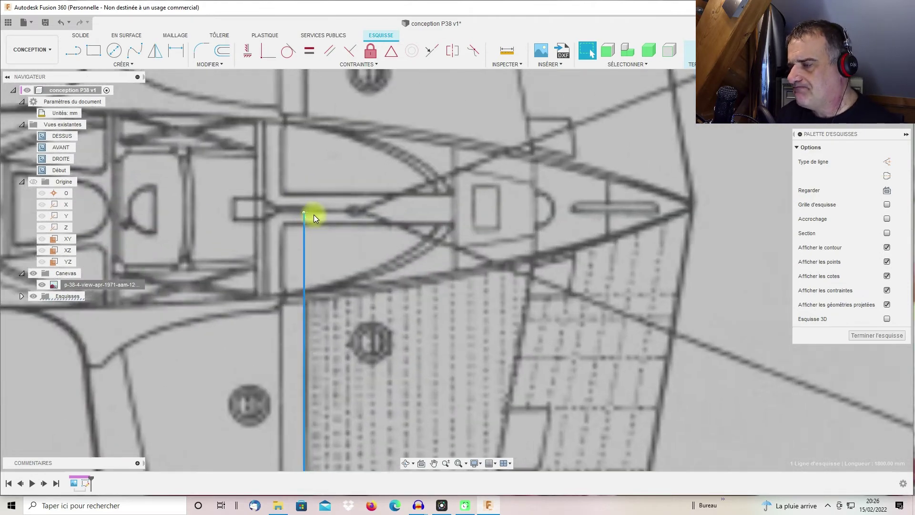
{"action": "scroll", "coordinate": [314, 214], "scroll_direction": "down", "scroll_amount": 10}
{"action": "scroll", "coordinate": [399, 285], "scroll_direction": "up", "scroll_amount": 3}
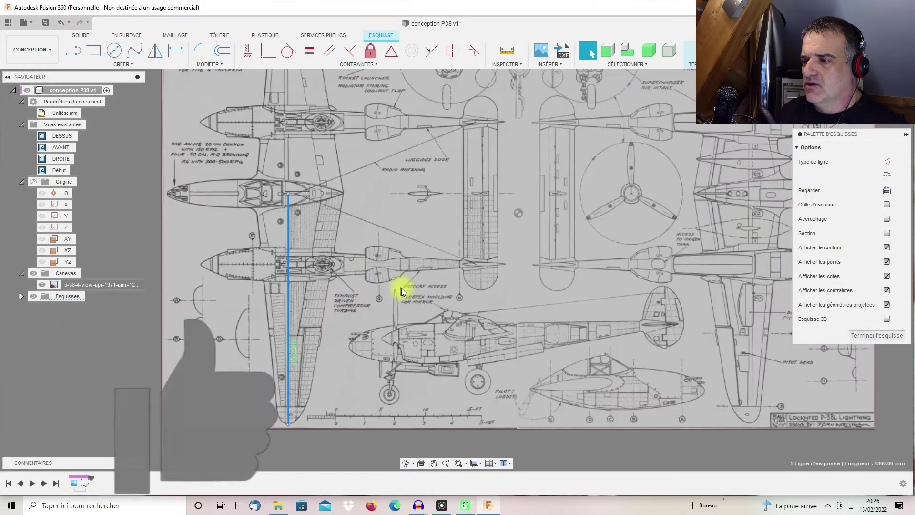
{"action": "scroll", "coordinate": [401, 289], "scroll_direction": "down", "scroll_amount": 4}
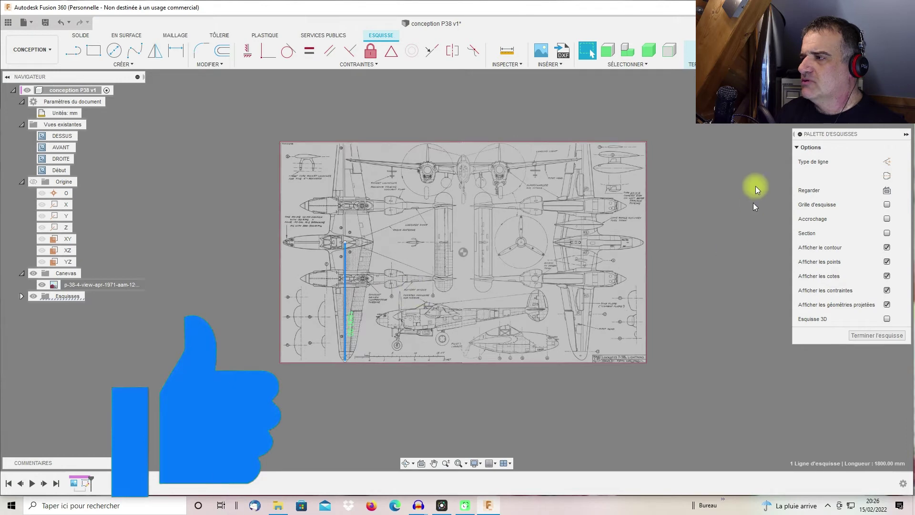
Finish the sketch and switch to the isometric home view.
{"action": "left_click", "coordinate": [860, 86]}
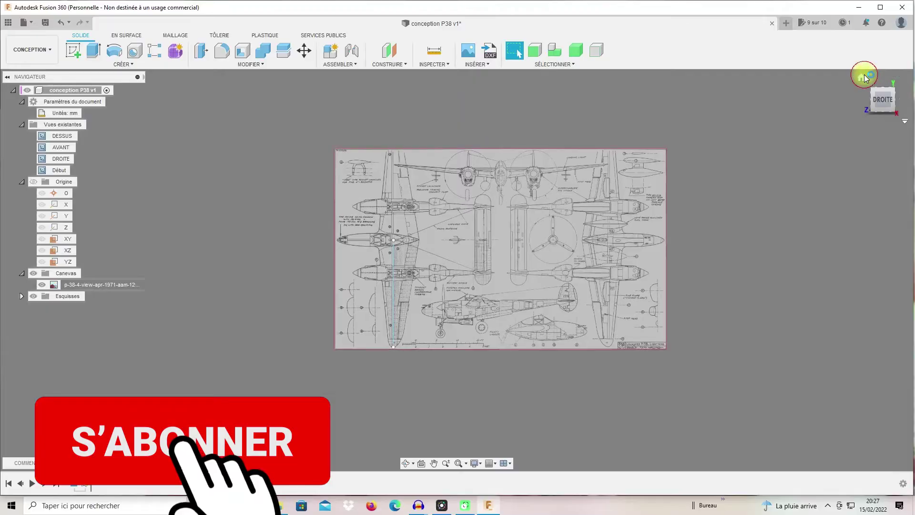
{"action": "left_click", "coordinate": [868, 75]}
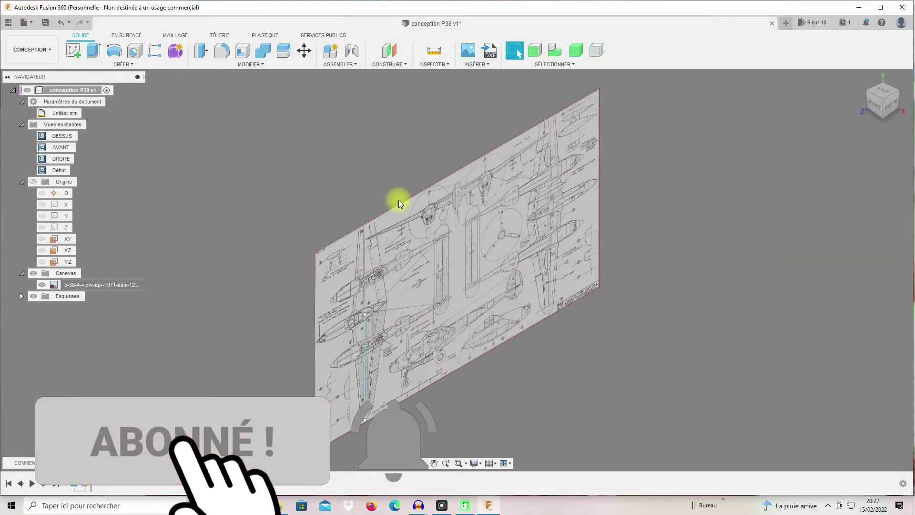
{"action": "left_click", "coordinate": [71, 273]}
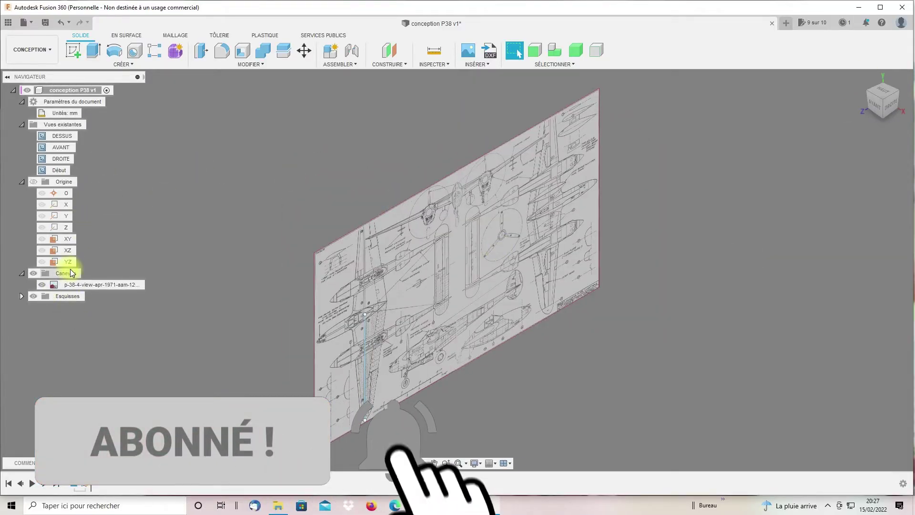
{"action": "right_click", "coordinate": [71, 273]}
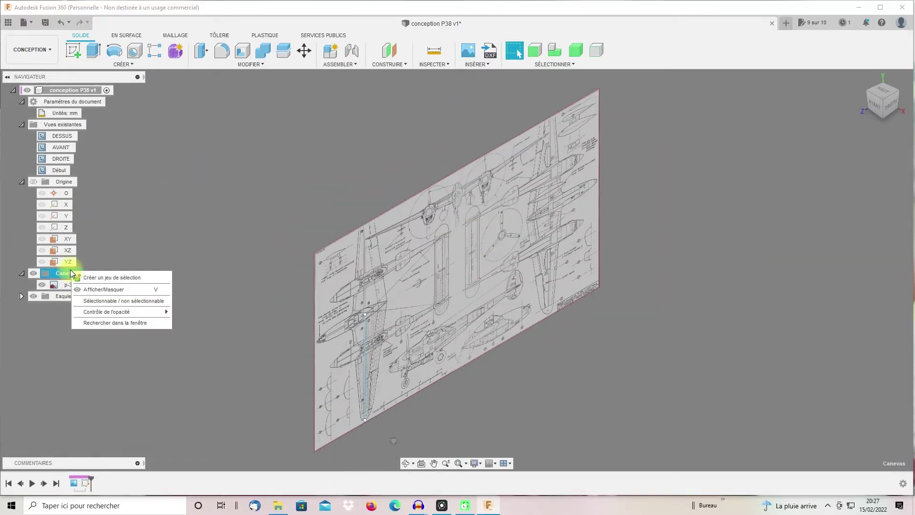
{"action": "left_click", "coordinate": [185, 133]}
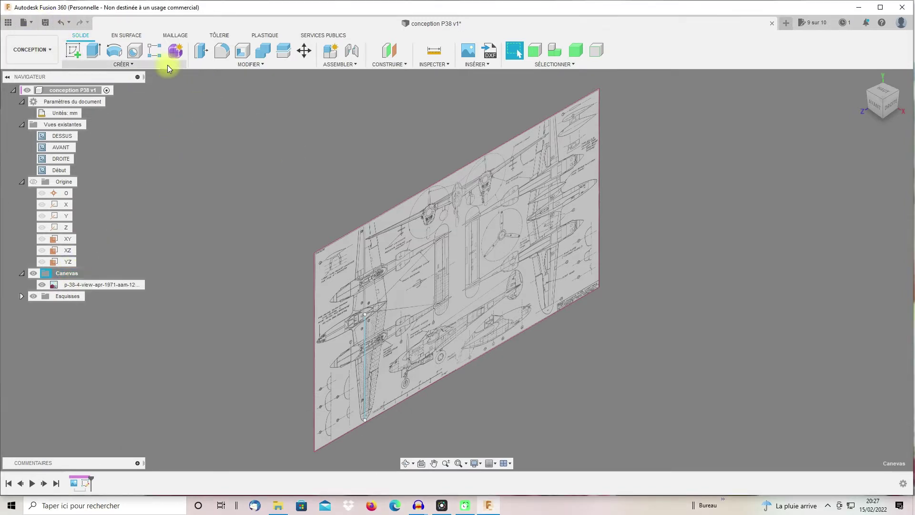
{"action": "left_click", "coordinate": [469, 50]}
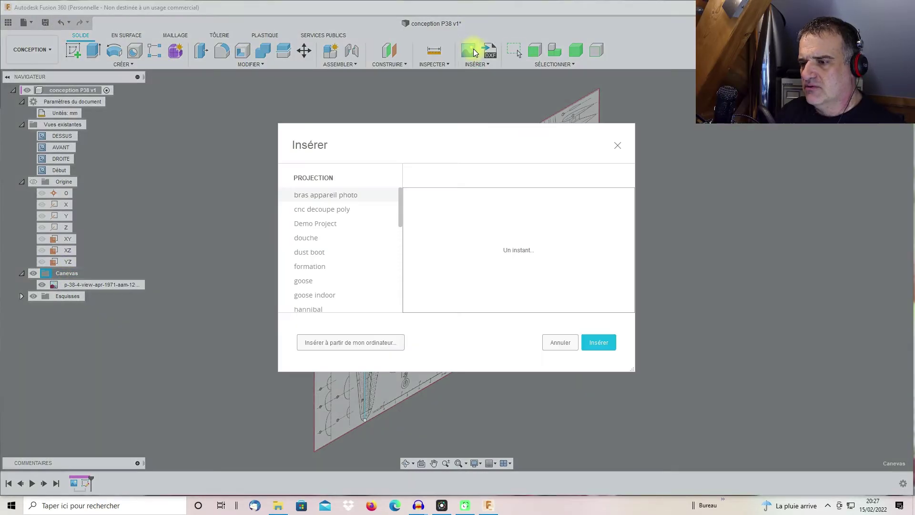
{"action": "left_click", "coordinate": [392, 340]}
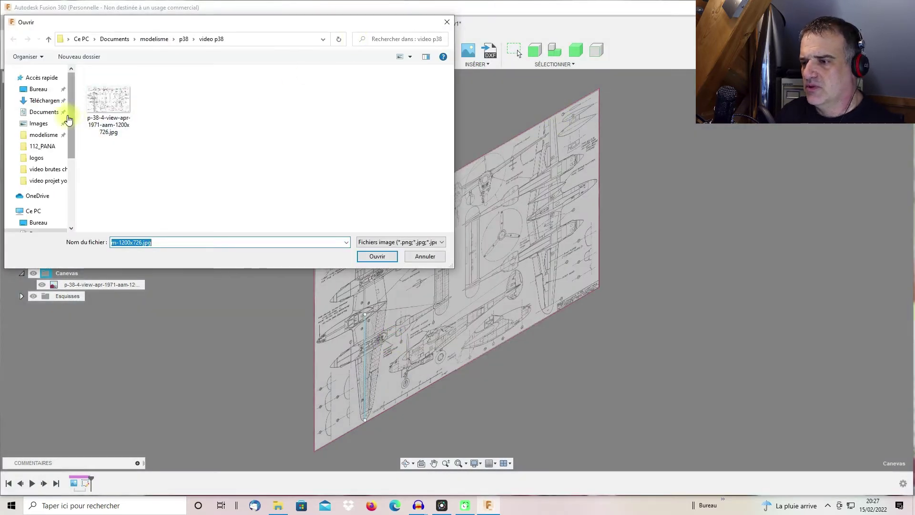
{"action": "left_click", "coordinate": [109, 103]}
{"action": "left_click", "coordinate": [398, 258]}
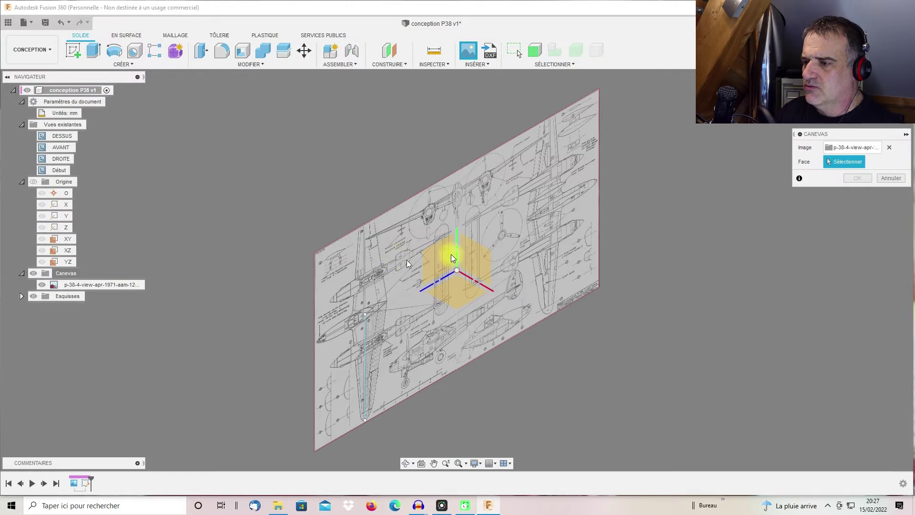
{"action": "left_click", "coordinate": [459, 293]}
Insert p-38-4-view-apr-1971-aam-1200x726.jpg from the computer as a second canvas on the XZ plane.
{"action": "left_click", "coordinate": [468, 50]}
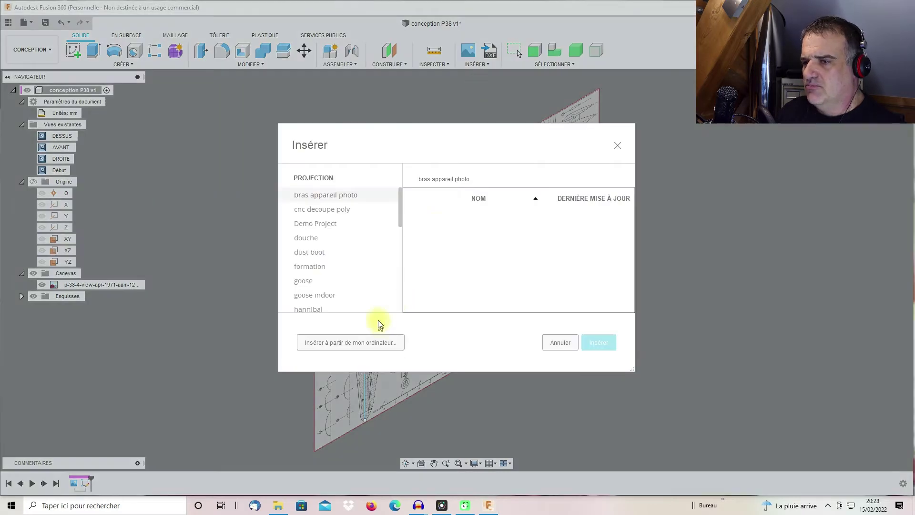
{"action": "left_click", "coordinate": [382, 342]}
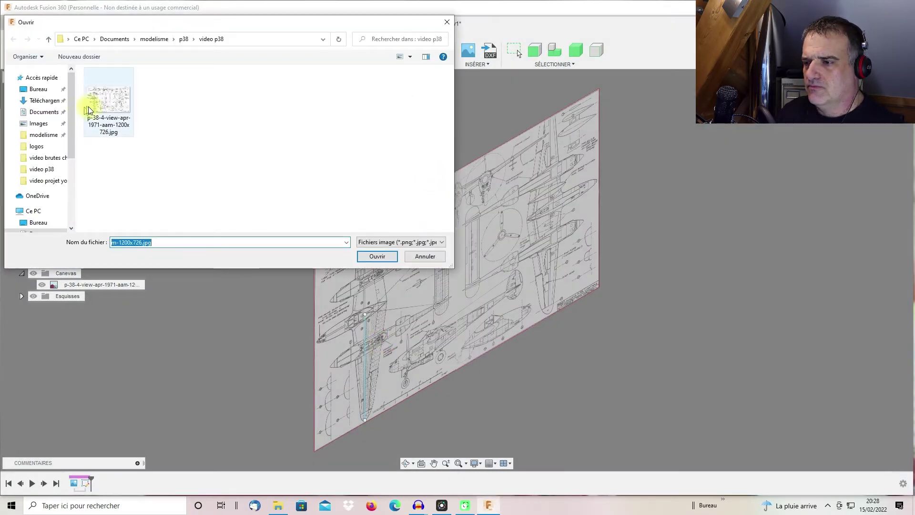
{"action": "left_click", "coordinate": [378, 256]}
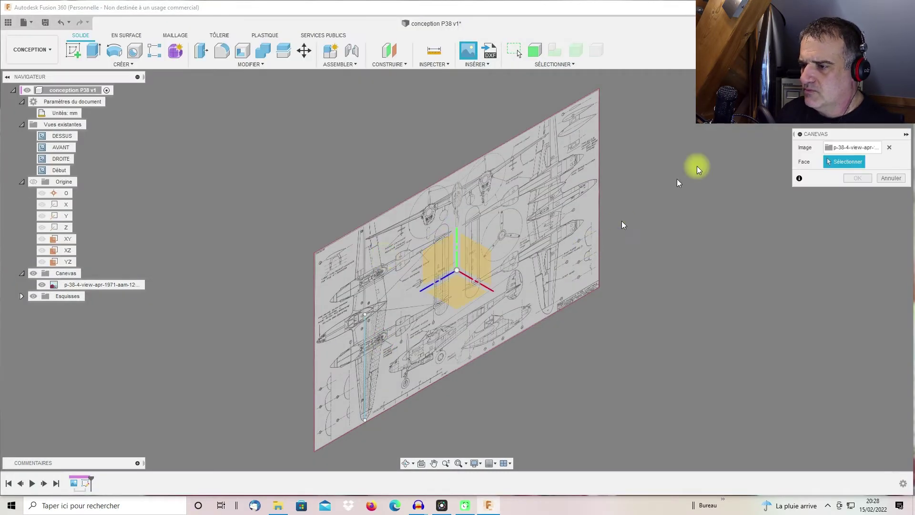
{"action": "left_click", "coordinate": [458, 289]}
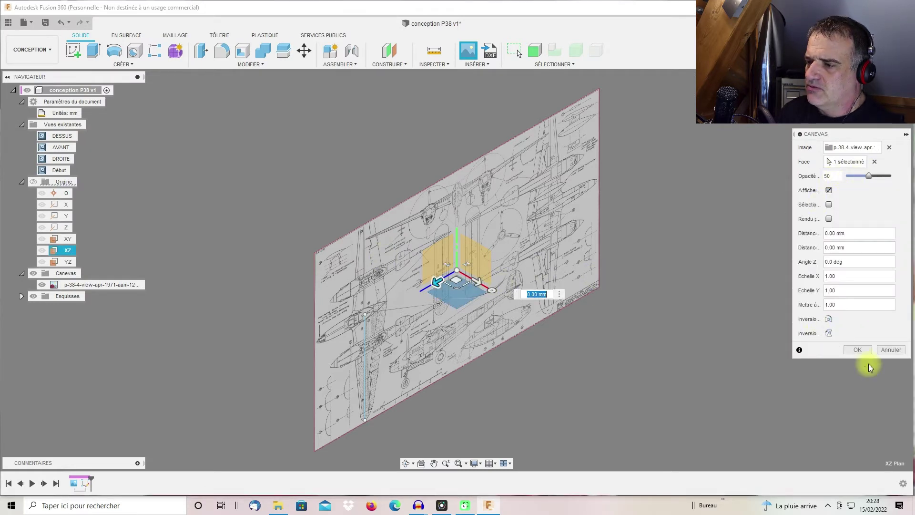
{"action": "left_click", "coordinate": [859, 352]}
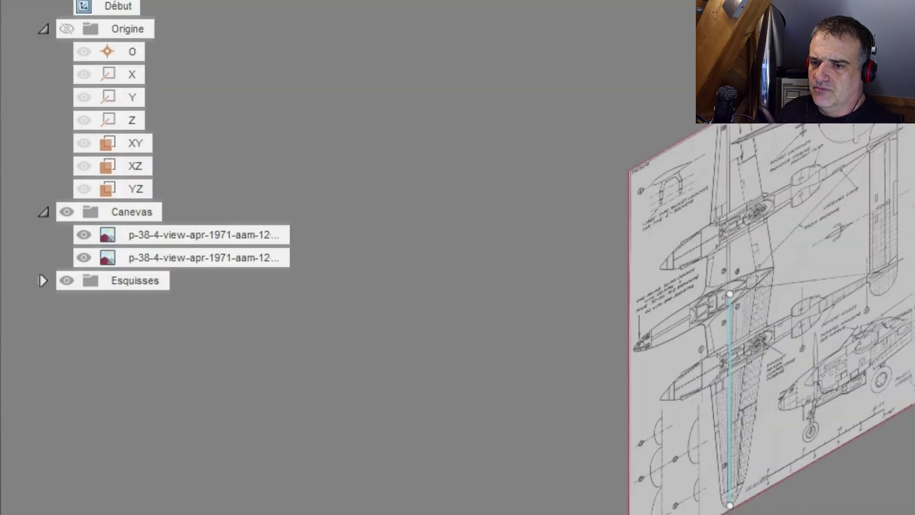
Hide the first, vertical blueprint canvas and examine the new horizontal one from the top view.
{"action": "left_click", "coordinate": [276, 266]}
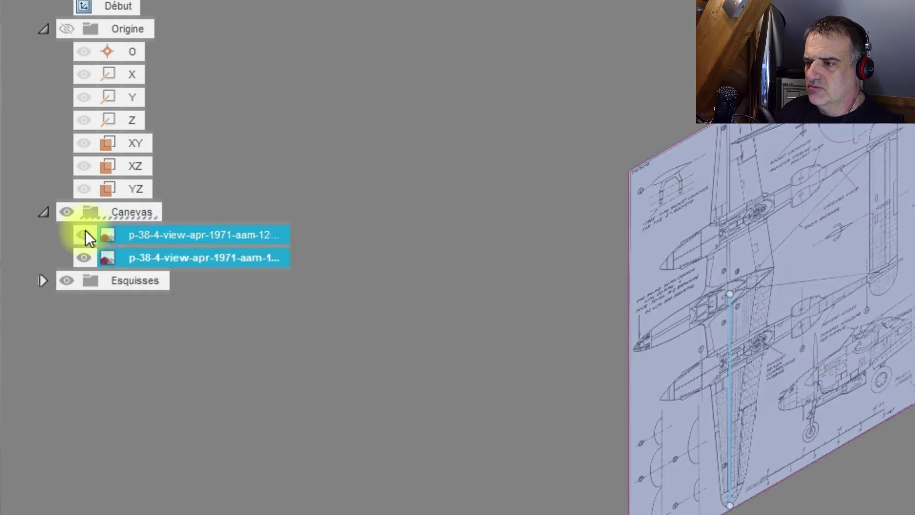
{"action": "left_click", "coordinate": [85, 232]}
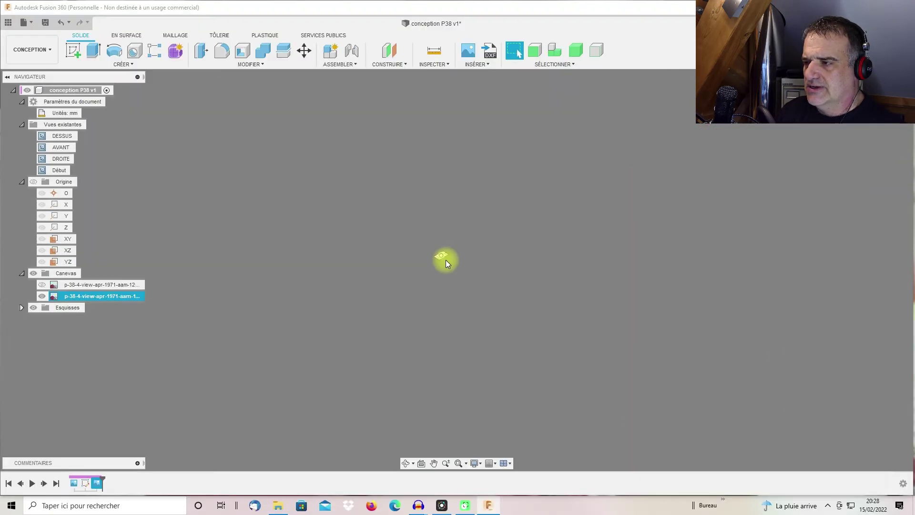
{"action": "scroll", "coordinate": [446, 264], "scroll_direction": "up", "scroll_amount": 10}
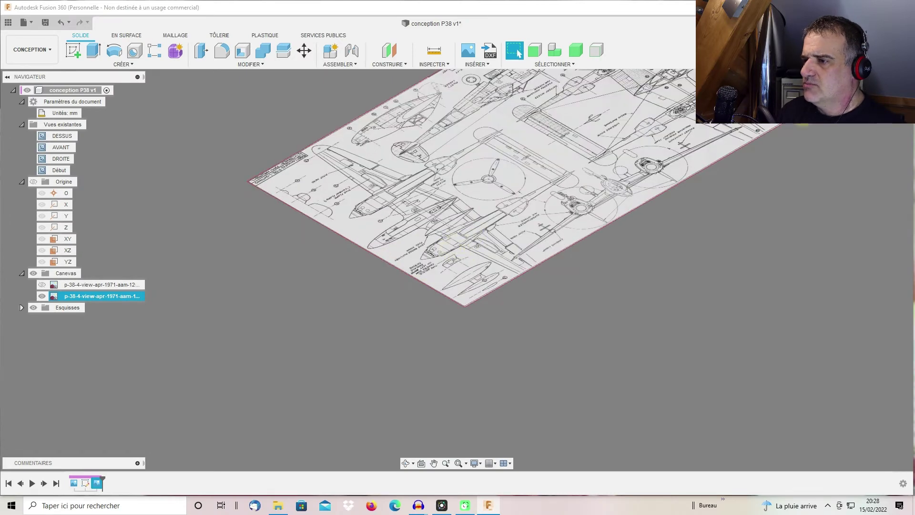
{"action": "left_click", "coordinate": [882, 93]}
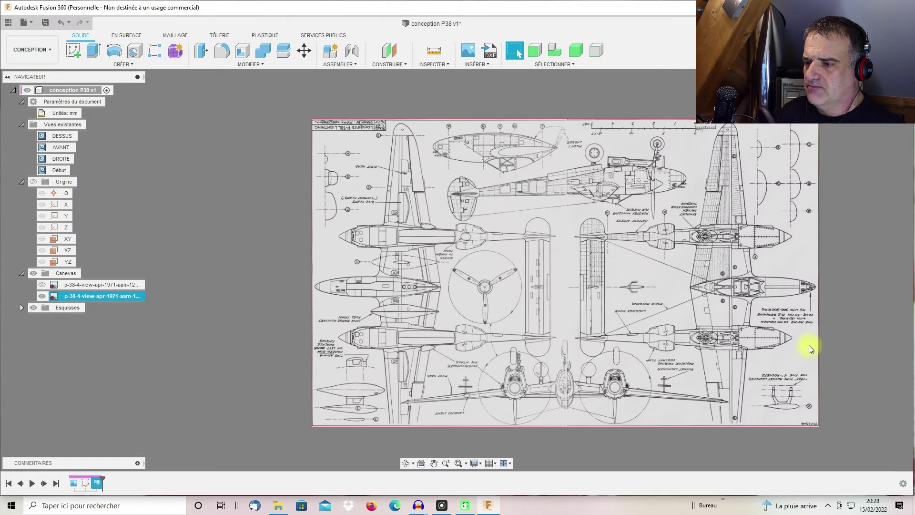
{"action": "scroll", "coordinate": [376, 344], "scroll_direction": "up", "scroll_amount": 3}
{"action": "scroll", "coordinate": [399, 327], "scroll_direction": "up", "scroll_amount": 3}
{"action": "scroll", "coordinate": [399, 325], "scroll_direction": "down", "scroll_amount": 7}
{"action": "scroll", "coordinate": [398, 329], "scroll_direction": "up", "scroll_amount": 4}
{"action": "scroll", "coordinate": [409, 364], "scroll_direction": "down", "scroll_amount": 6}
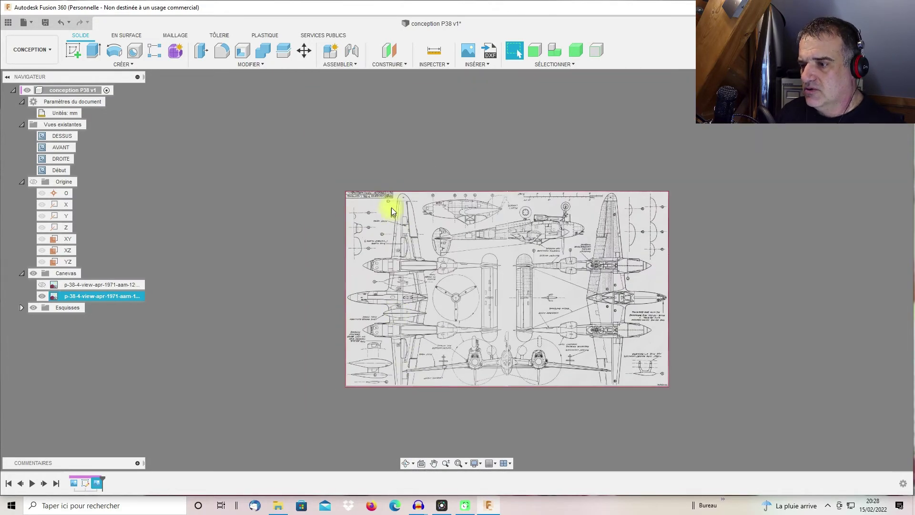
{"action": "scroll", "coordinate": [393, 210], "scroll_direction": "up", "scroll_amount": 3}
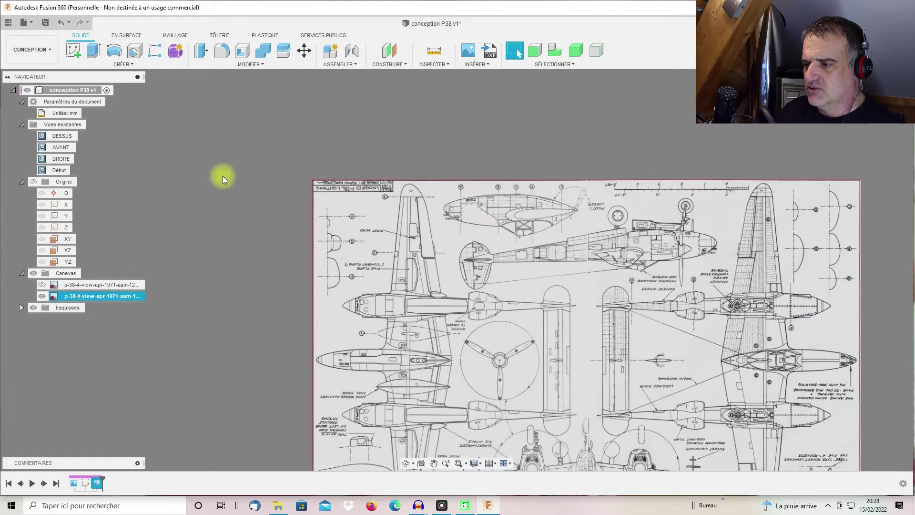
{"action": "left_click", "coordinate": [223, 177]}
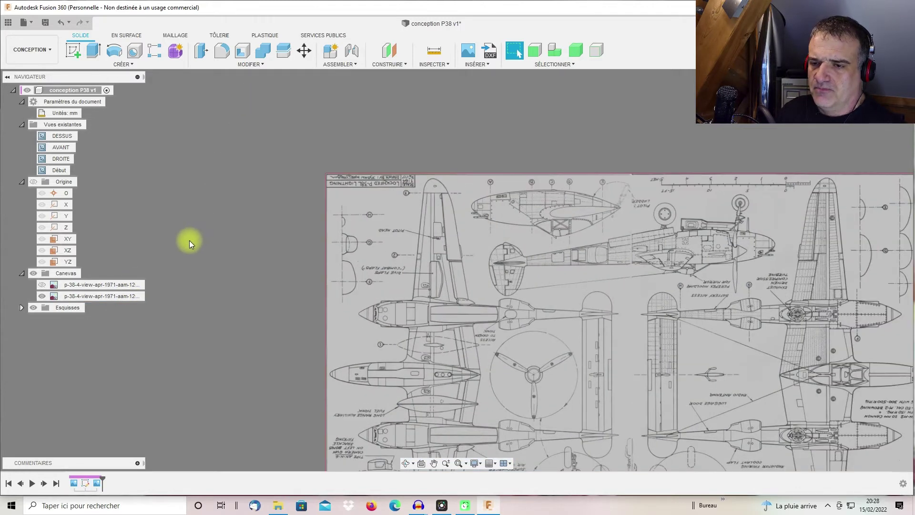
{"action": "scroll", "coordinate": [189, 241], "scroll_direction": "down", "scroll_amount": 2}
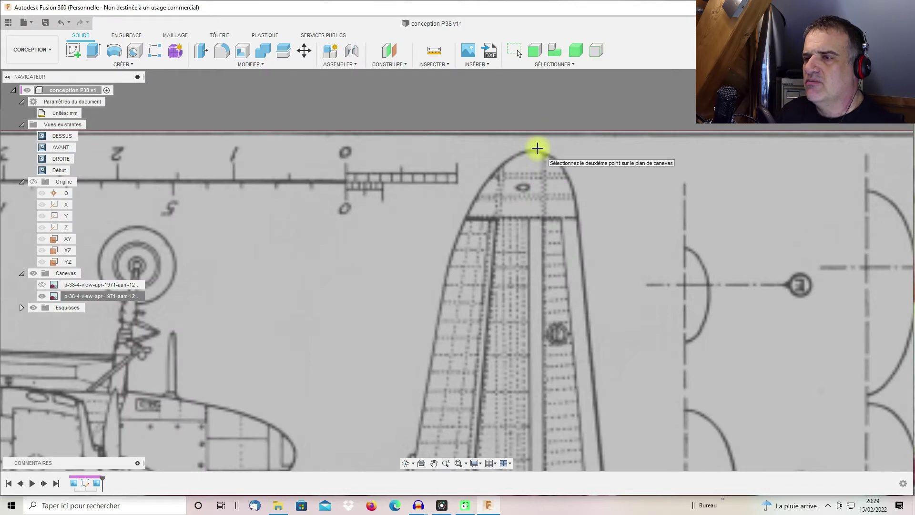
{"action": "key", "text": "Escape"}
{"action": "scroll", "coordinate": [539, 196], "scroll_direction": "up", "scroll_amount": 2}
{"action": "scroll", "coordinate": [577, 74], "scroll_direction": "down", "scroll_amount": 3}
{"action": "scroll", "coordinate": [585, 87], "scroll_direction": "down", "scroll_amount": 5}
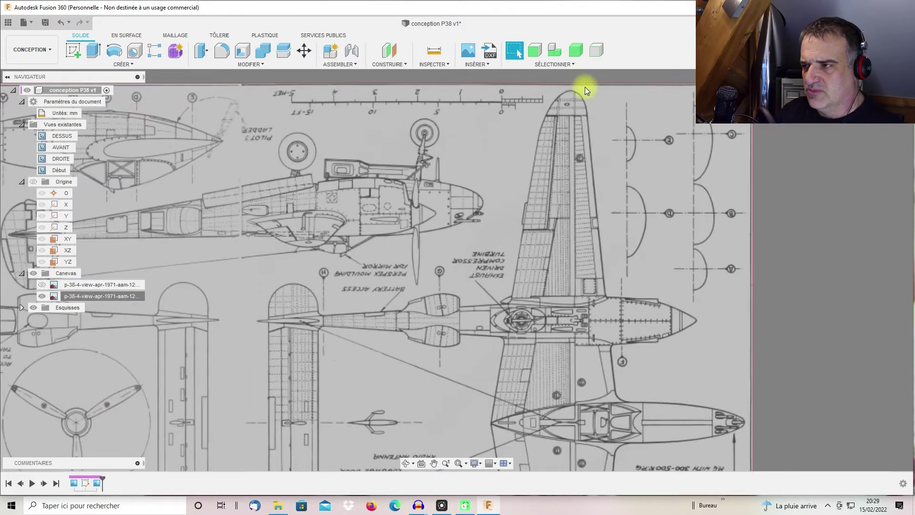
{"action": "scroll", "coordinate": [533, 198], "scroll_direction": "up", "scroll_amount": 3}
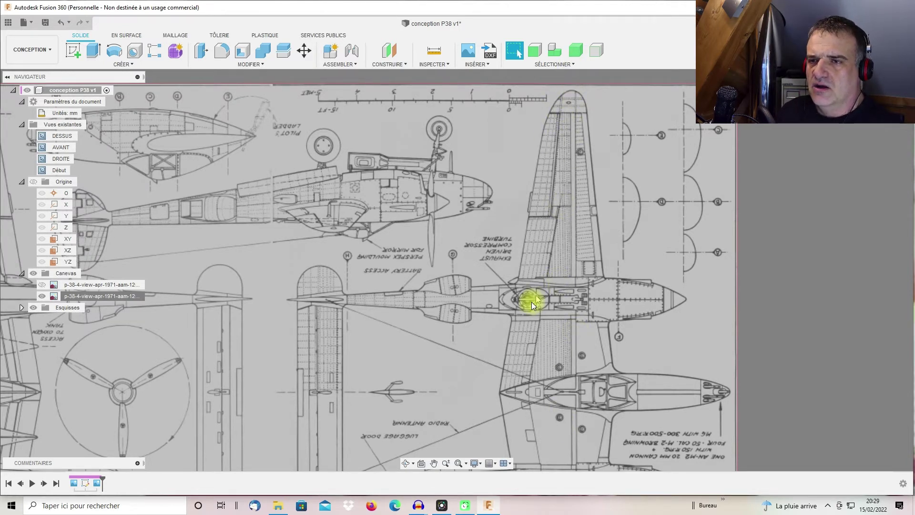
Create a new sketch on the plane of the horizontal blueprint canvas.
{"action": "left_click", "coordinate": [73, 51]}
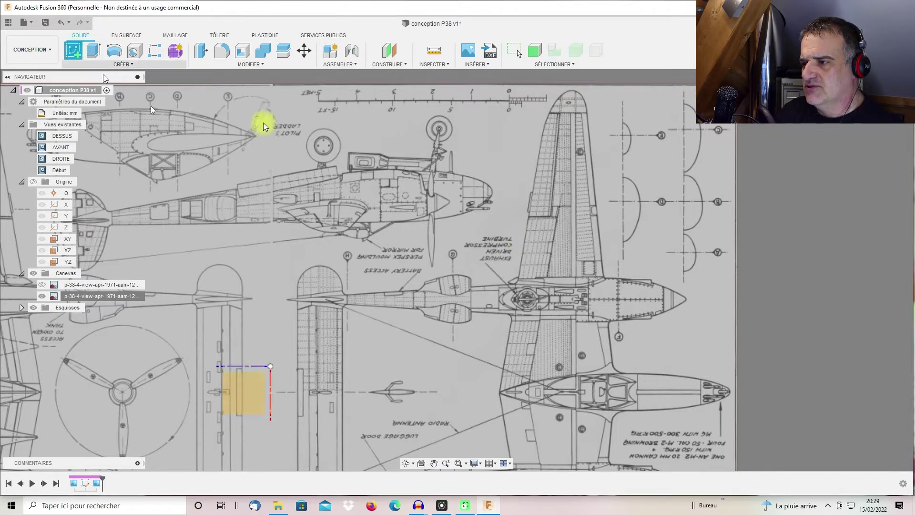
{"action": "left_click", "coordinate": [592, 166]}
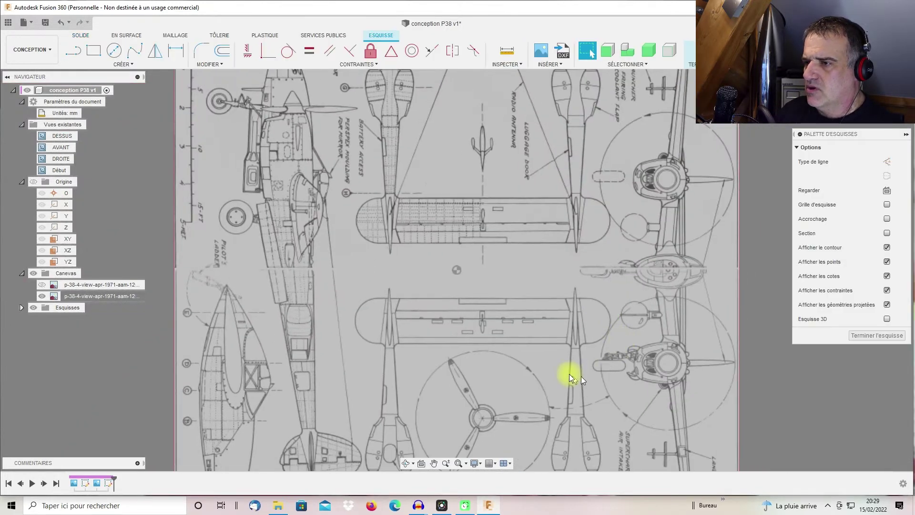
{"action": "scroll", "coordinate": [653, 239], "scroll_direction": "down", "scroll_amount": 5}
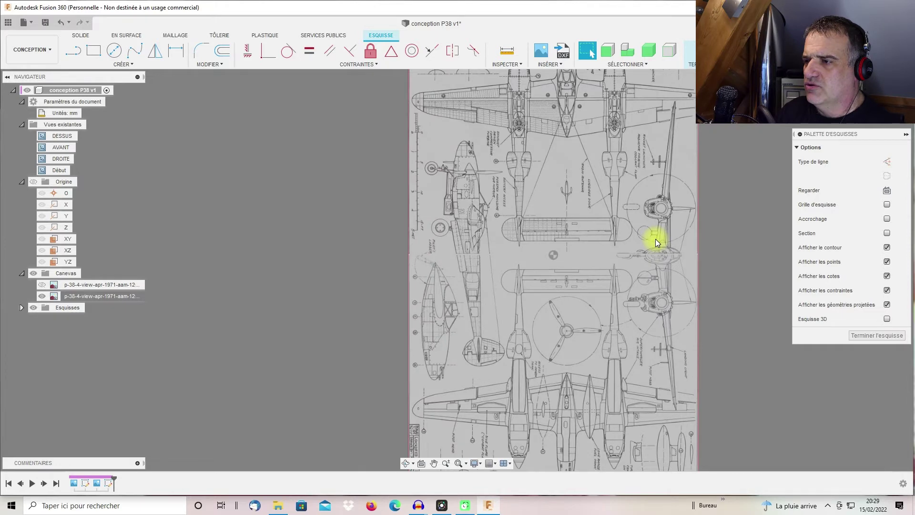
{"action": "scroll", "coordinate": [562, 136], "scroll_direction": "up", "scroll_amount": 5}
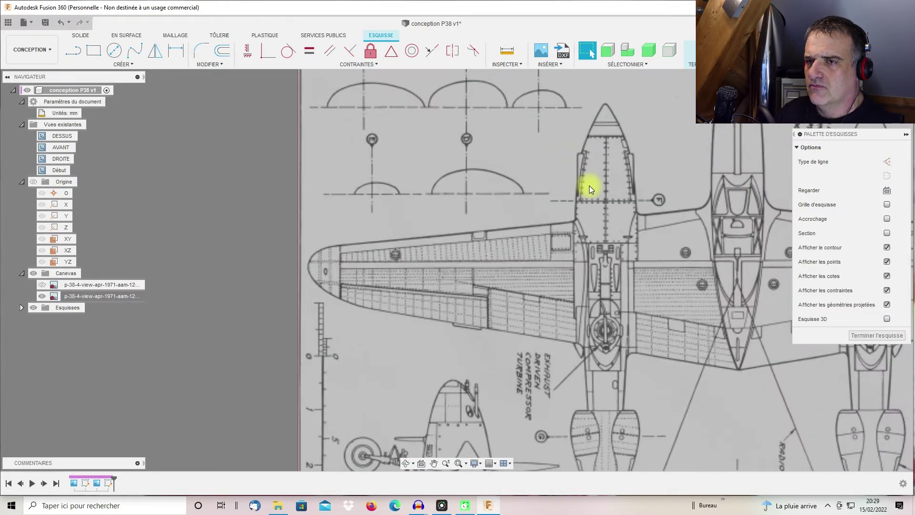
Draw a horizontal line about 5.6 mm long from the plan view's wingtip to the fuselage centreline and finish the sketch.
{"action": "left_click", "coordinate": [75, 52]}
{"action": "scroll", "coordinate": [312, 264], "scroll_direction": "up", "scroll_amount": 5}
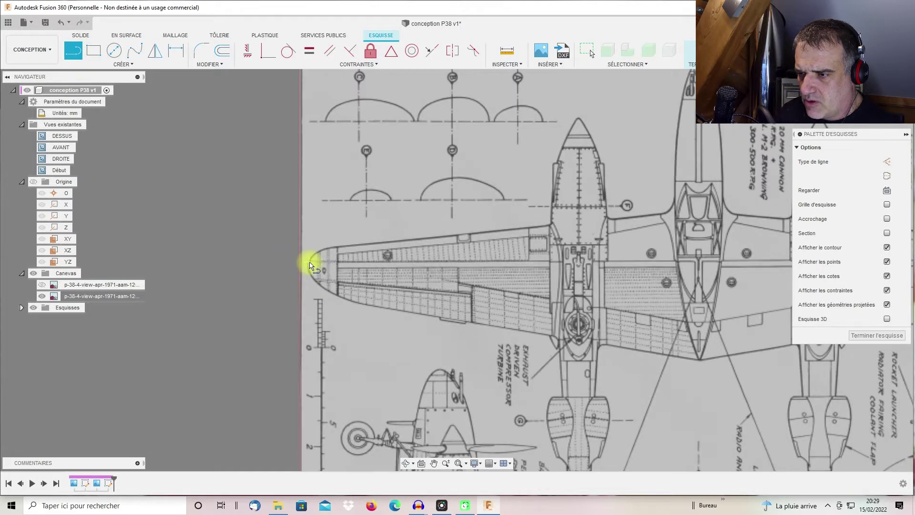
{"action": "scroll", "coordinate": [310, 267], "scroll_direction": "up", "scroll_amount": 2}
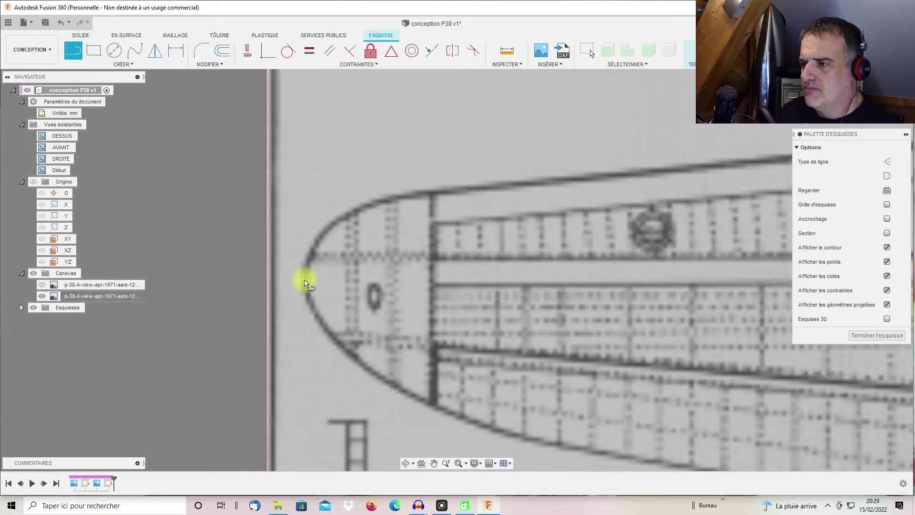
{"action": "left_click", "coordinate": [306, 281]}
{"action": "scroll", "coordinate": [627, 247], "scroll_direction": "down", "scroll_amount": 5}
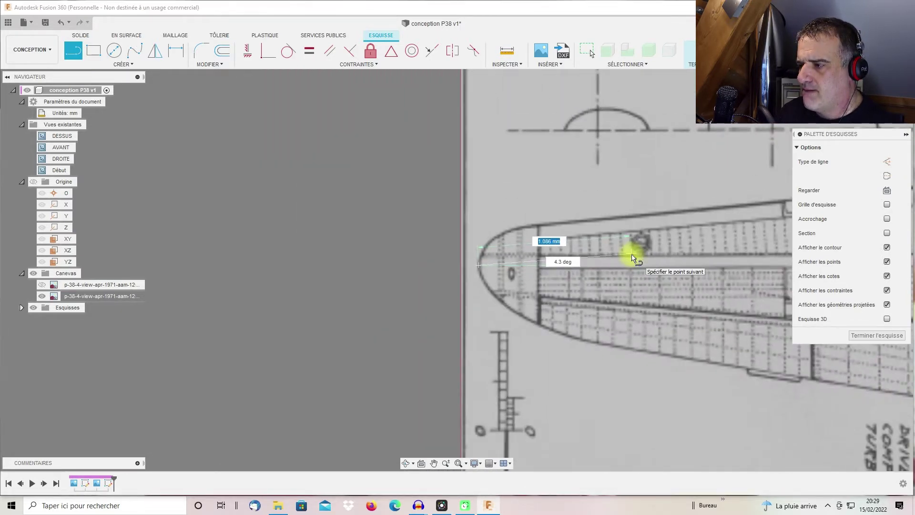
{"action": "scroll", "coordinate": [620, 266], "scroll_direction": "down", "scroll_amount": 2}
{"action": "scroll", "coordinate": [729, 269], "scroll_direction": "up", "scroll_amount": 10}
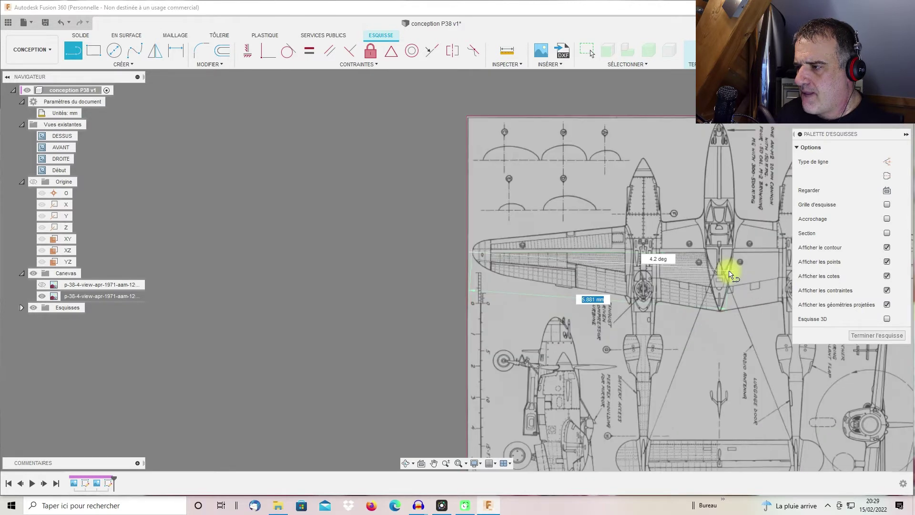
{"action": "scroll", "coordinate": [729, 269], "scroll_direction": "up", "scroll_amount": 3}
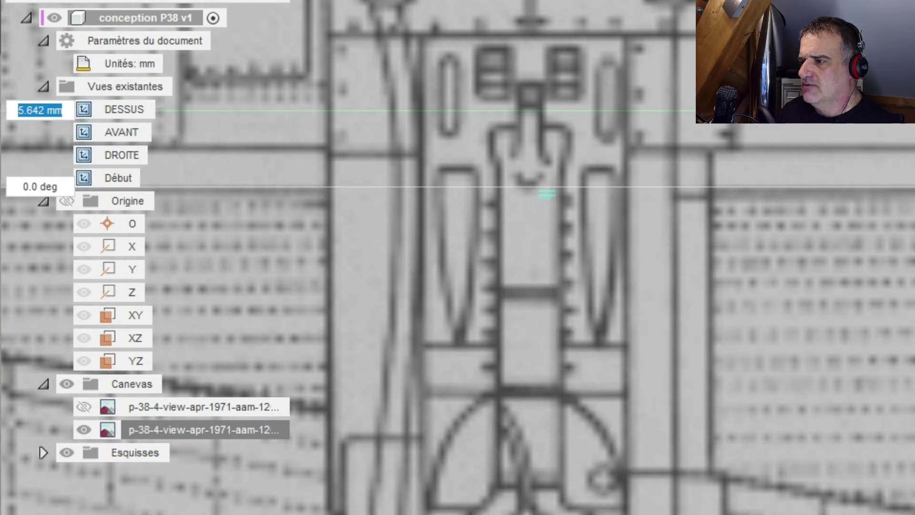
{"action": "left_click", "coordinate": [541, 187]}
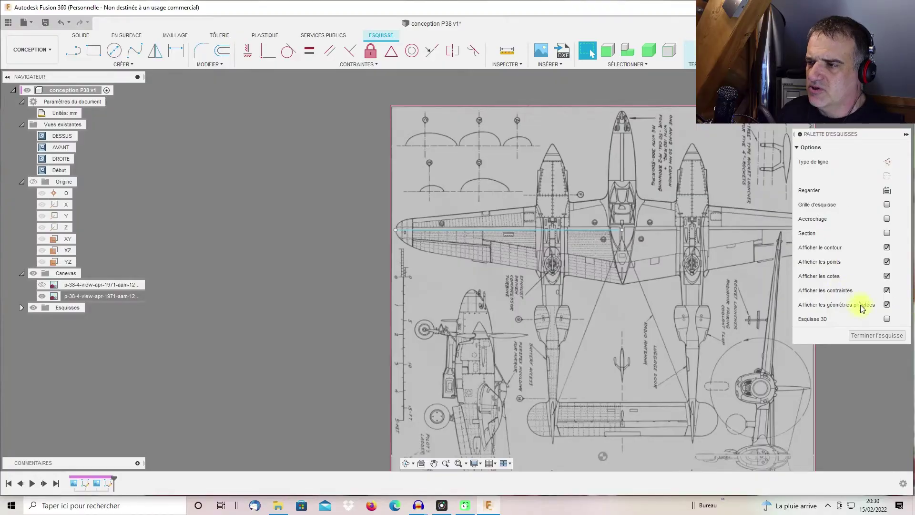
{"action": "left_click", "coordinate": [872, 336]}
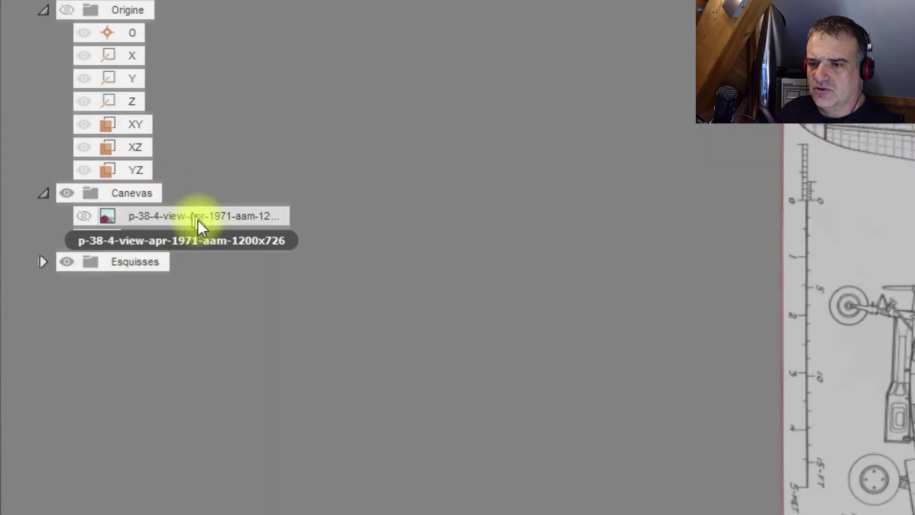
Start calibrating the horizontal canvas, with the first point on the reference line's wingtip end.
{"action": "right_click", "coordinate": [205, 235]}
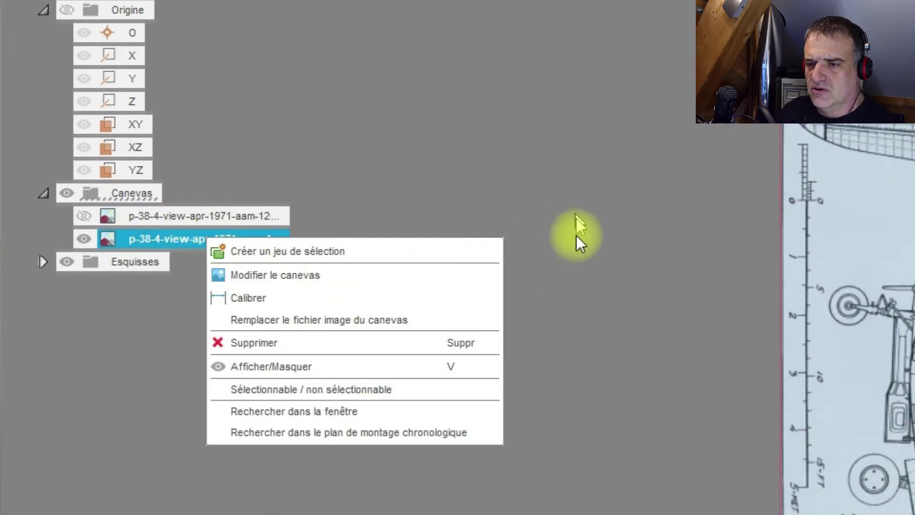
{"action": "left_click", "coordinate": [313, 299]}
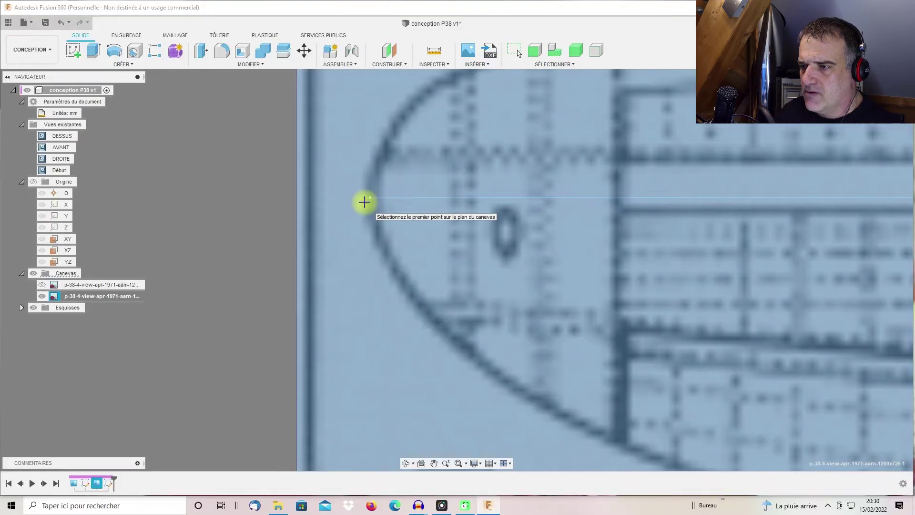
{"action": "scroll", "coordinate": [374, 191], "scroll_direction": "up", "scroll_amount": 5}
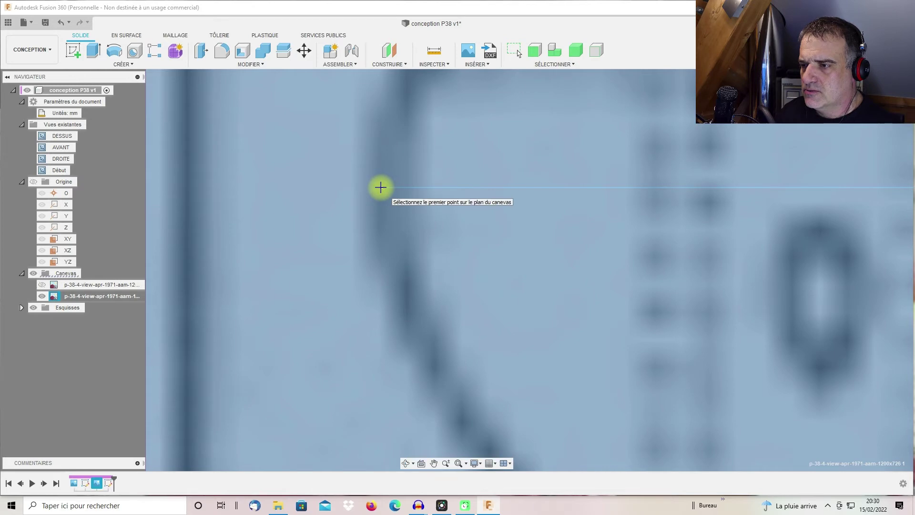
{"action": "left_click", "coordinate": [380, 187]}
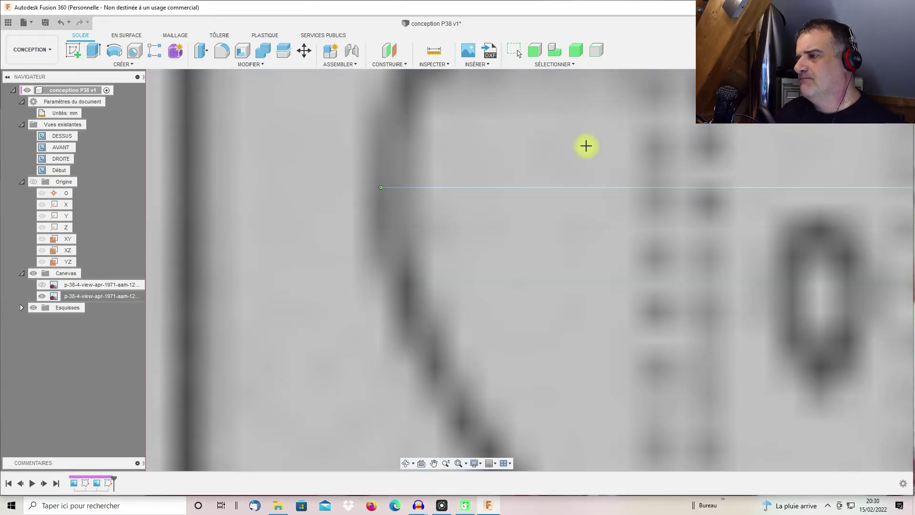
Place the second calibration point on the fuselage-centreline end of the horizontal canvas's reference line.
{"action": "scroll", "coordinate": [584, 153], "scroll_direction": "down", "scroll_amount": 5}
{"action": "scroll", "coordinate": [583, 160], "scroll_direction": "down", "scroll_amount": 8}
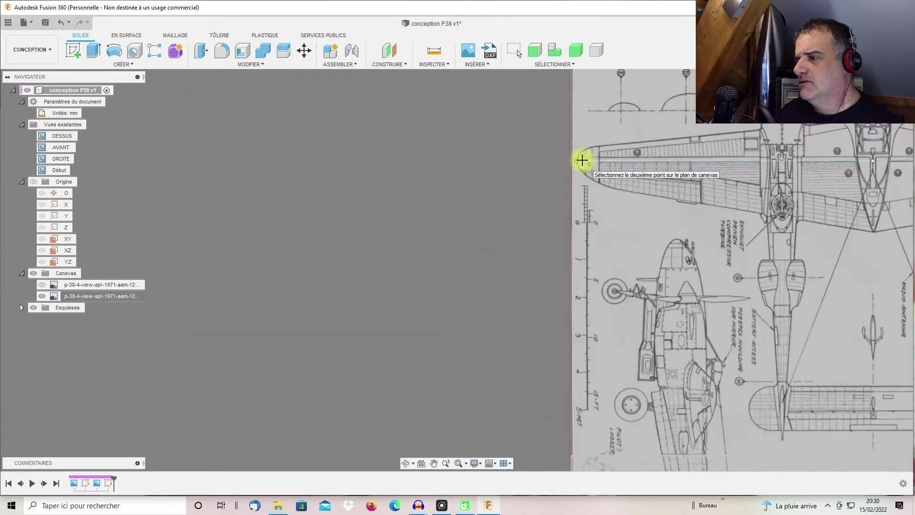
{"action": "scroll", "coordinate": [866, 143], "scroll_direction": "up", "scroll_amount": 3}
{"action": "scroll", "coordinate": [820, 164], "scroll_direction": "up", "scroll_amount": 3}
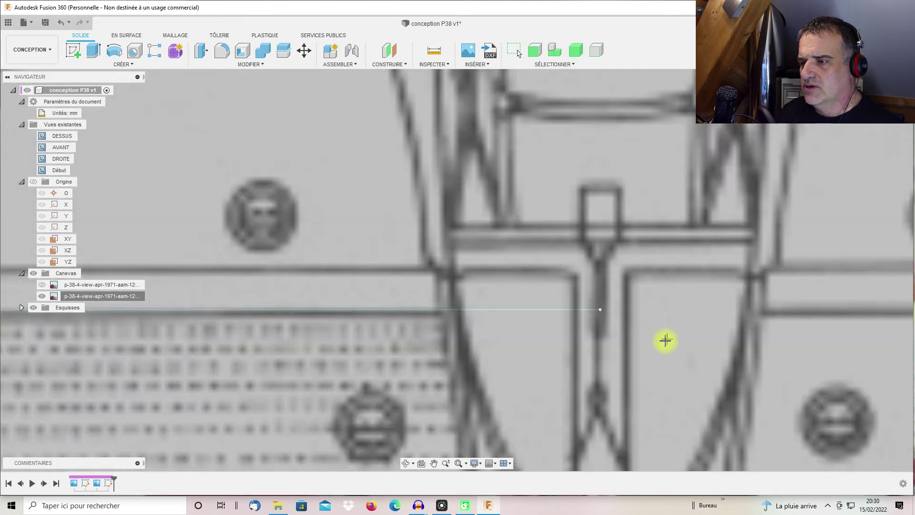
{"action": "scroll", "coordinate": [638, 327], "scroll_direction": "up", "scroll_amount": 6}
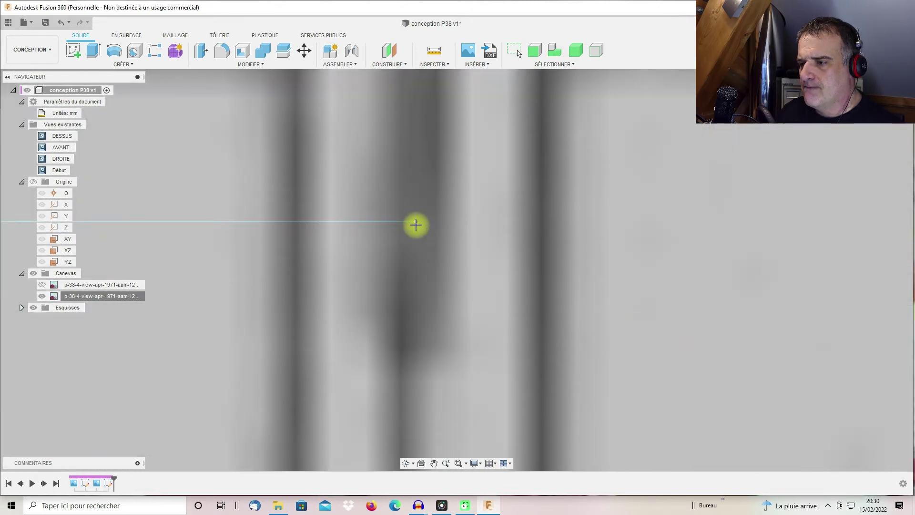
{"action": "left_click", "coordinate": [414, 220]}
Set the calibrated distance between the wingtip and fuselage-centreline points to 1800 mm and apply it to the horizontal canvas.
{"action": "scroll", "coordinate": [591, 279], "scroll_direction": "down", "scroll_amount": 2}
{"action": "scroll", "coordinate": [590, 279], "scroll_direction": "down", "scroll_amount": 8}
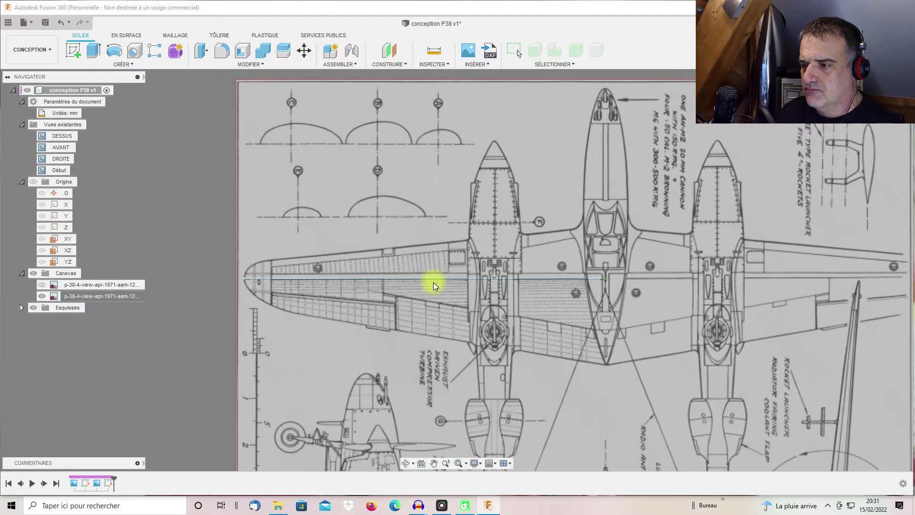
{"action": "scroll", "coordinate": [432, 279], "scroll_direction": "up", "scroll_amount": 3}
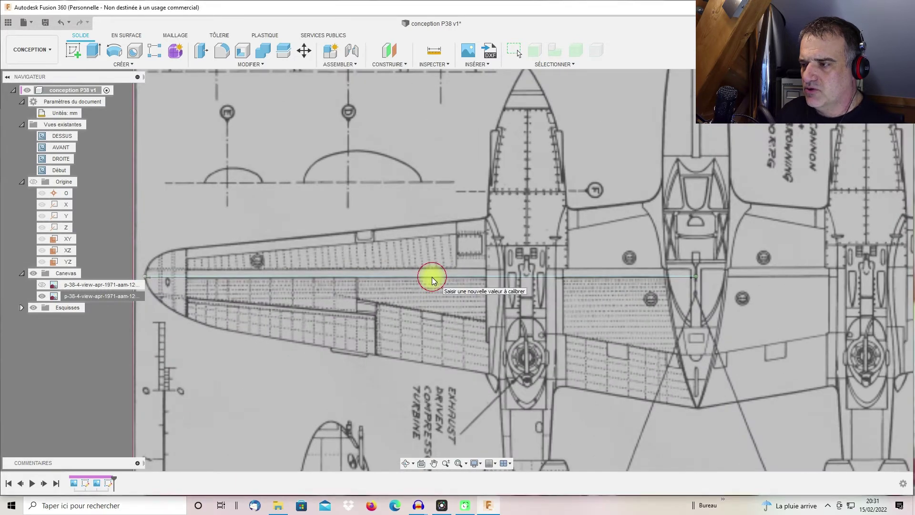
{"action": "left_click", "coordinate": [433, 277]}
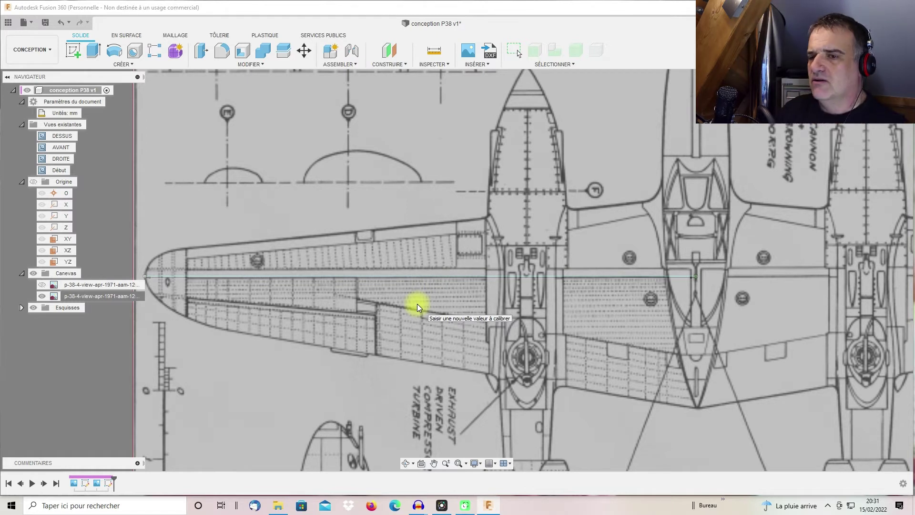
{"action": "key", "text": "Return"}
Open the sketch of the horizontal canvas's short reference line for editing.
{"action": "scroll", "coordinate": [433, 302], "scroll_direction": "up", "scroll_amount": 2}
{"action": "scroll", "coordinate": [433, 305], "scroll_direction": "down", "scroll_amount": 5}
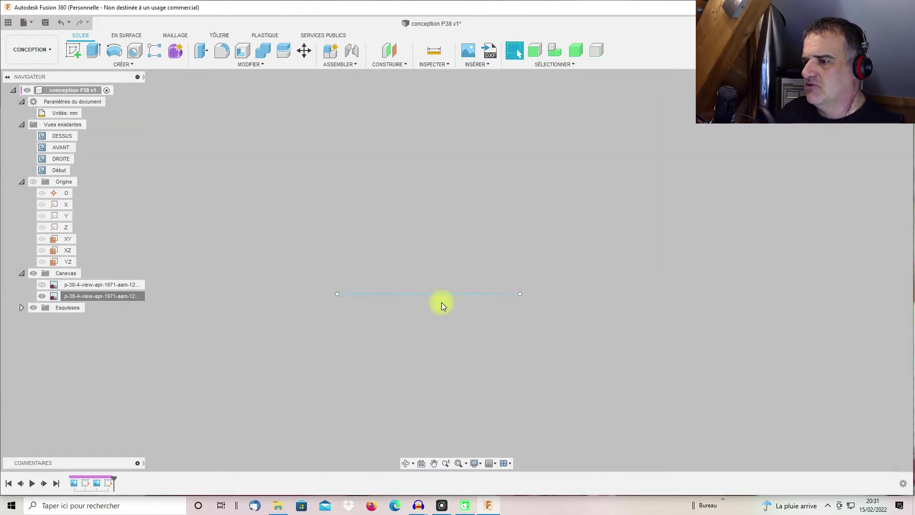
{"action": "scroll", "coordinate": [439, 358], "scroll_direction": "down", "scroll_amount": 8}
{"action": "scroll", "coordinate": [439, 360], "scroll_direction": "down", "scroll_amount": 10}
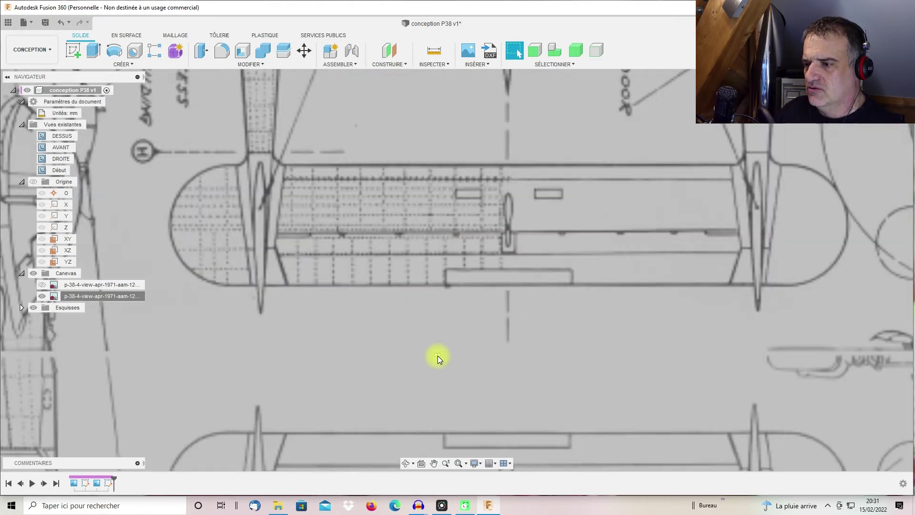
{"action": "scroll", "coordinate": [438, 358], "scroll_direction": "up", "scroll_amount": 12}
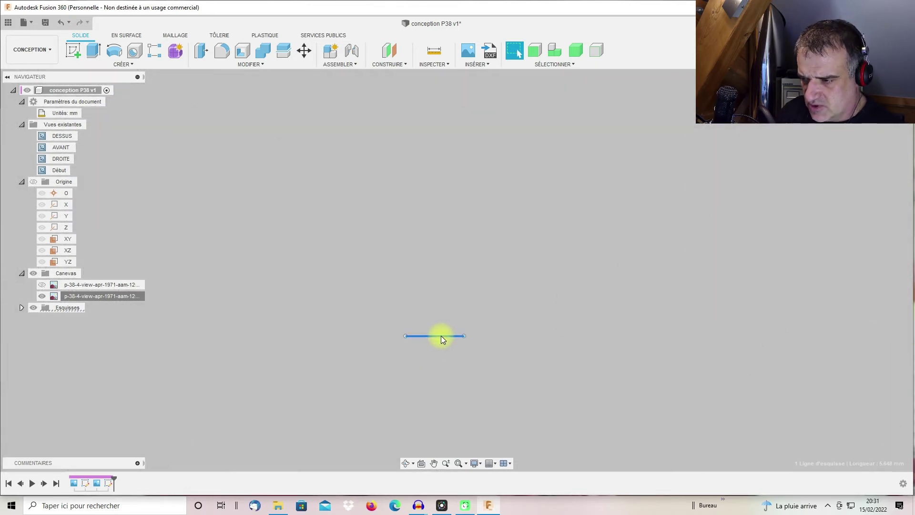
{"action": "right_click", "coordinate": [442, 337]}
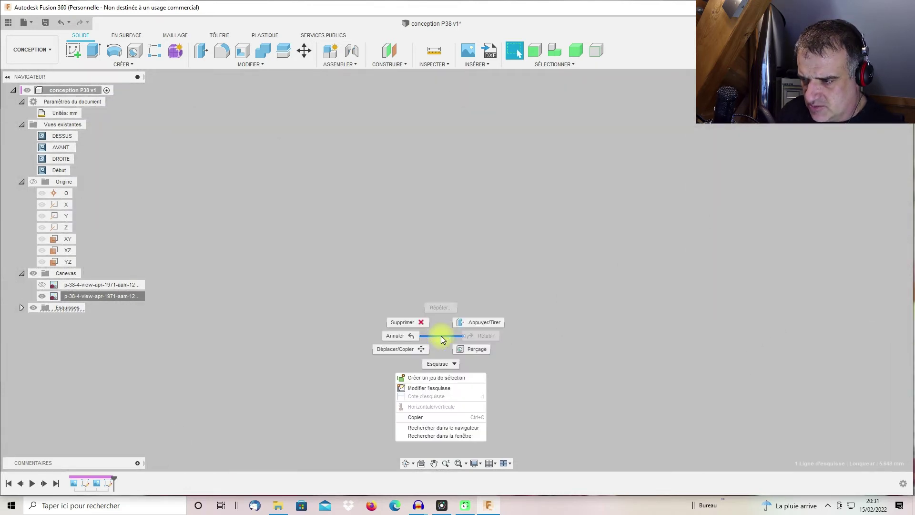
{"action": "left_click", "coordinate": [428, 389]}
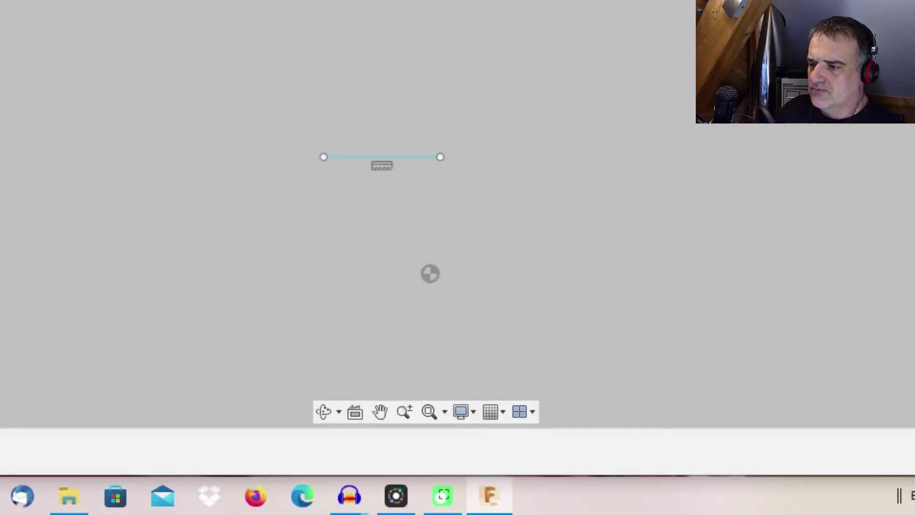
Dimension the horizontal canvas's reference line and set its length to 1800 mm.
{"action": "left_click", "coordinate": [397, 159]}
{"action": "right_click", "coordinate": [398, 159]}
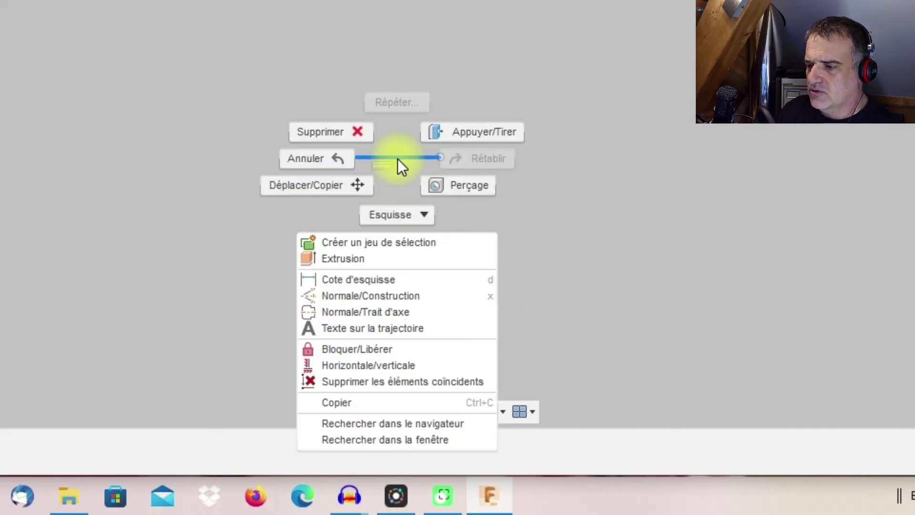
{"action": "left_click", "coordinate": [375, 280]}
{"action": "left_click", "coordinate": [401, 157]}
{"action": "left_click", "coordinate": [382, 210]}
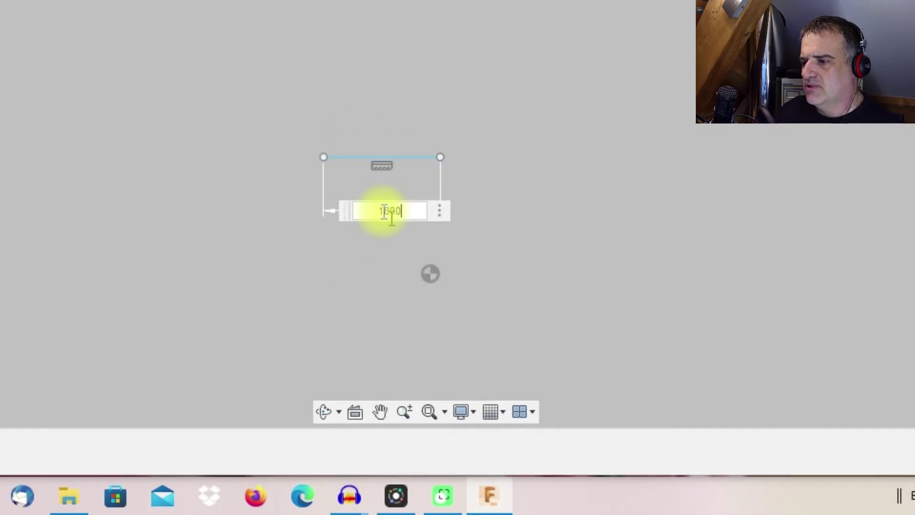
{"action": "type", "text": "1300"}
{"action": "key", "text": "Return"}
{"action": "scroll", "coordinate": [458, 235], "scroll_direction": "down", "scroll_amount": 5}
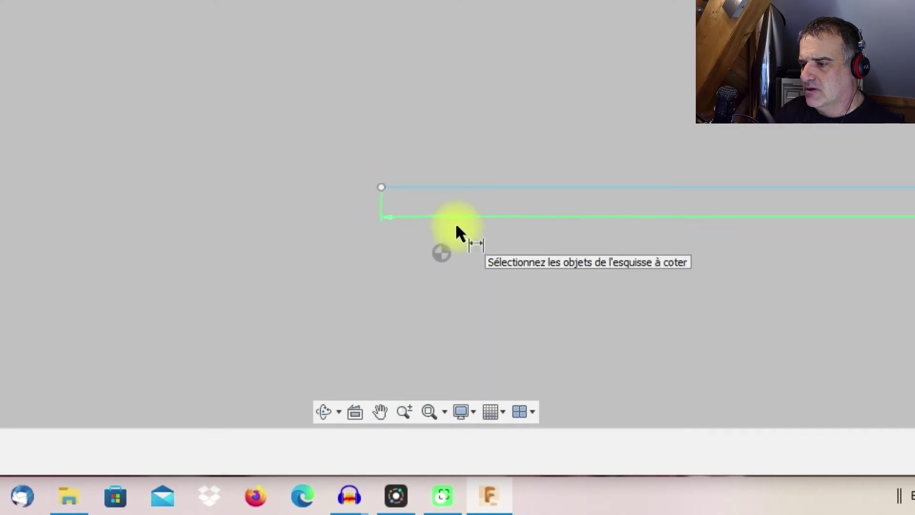
{"action": "scroll", "coordinate": [456, 225], "scroll_direction": "down", "scroll_amount": 3}
{"action": "key", "text": "Escape"}
Move the 1800 mm line over the plan view's half-wing to compare their lengths, and finish the sketch edit.
{"action": "mouse_move", "coordinate": [514, 367]}
{"action": "left_mouse_down"}
{"action": "mouse_move", "coordinate": [236, 255]}
{"action": "mouse_move", "coordinate": [183, 188]}
{"action": "left_mouse_up"}
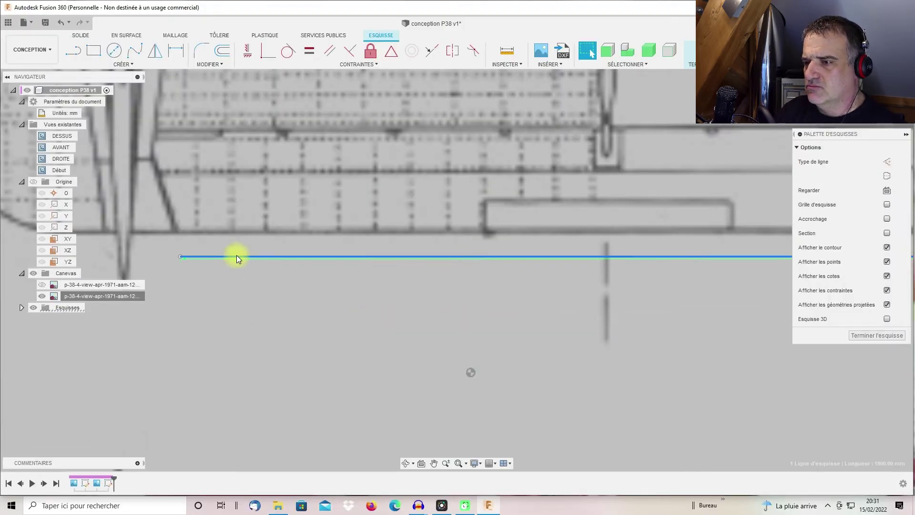
{"action": "scroll", "coordinate": [253, 205], "scroll_direction": "down", "scroll_amount": 12}
{"action": "left_click_drag", "start_coordinate": [322, 194], "coordinate": [257, 137]}
{"action": "scroll", "coordinate": [211, 148], "scroll_direction": "up", "scroll_amount": 12}
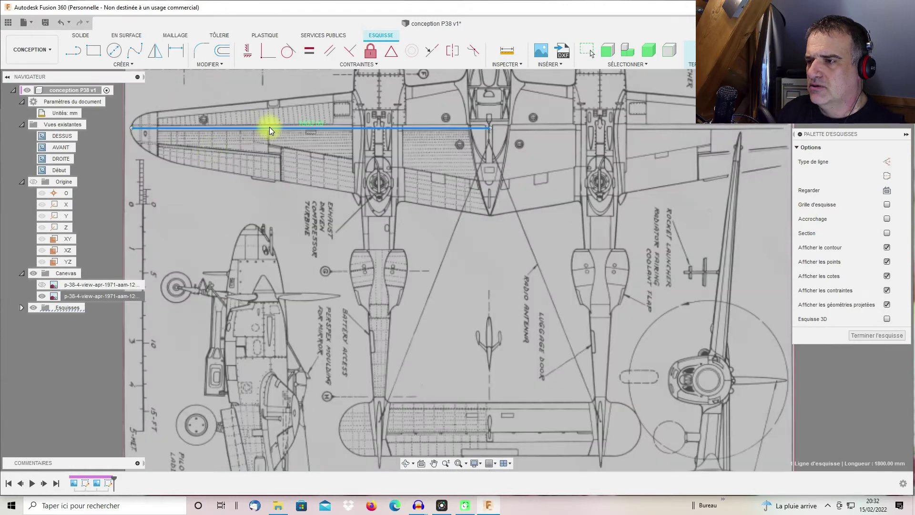
{"action": "left_click_drag", "start_coordinate": [268, 130], "coordinate": [268, 129]}
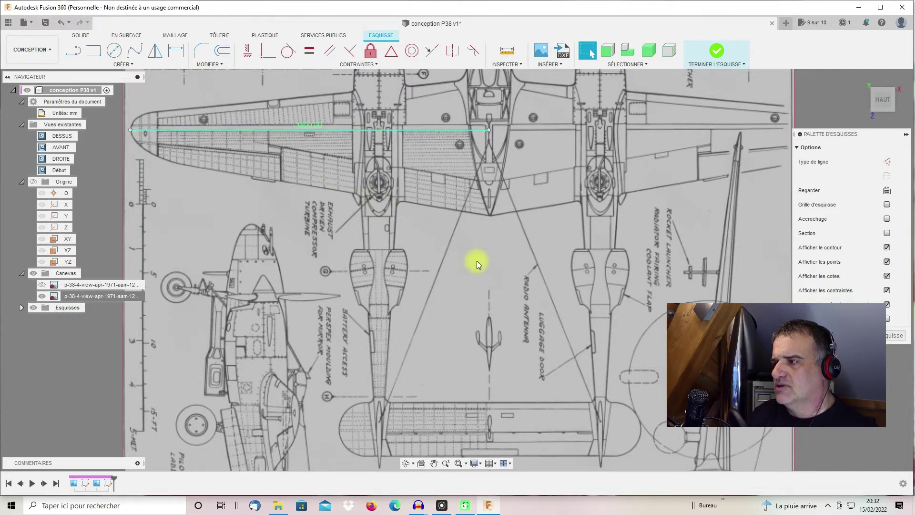
{"action": "scroll", "coordinate": [528, 280], "scroll_direction": "up", "scroll_amount": 3}
{"action": "scroll", "coordinate": [527, 276], "scroll_direction": "down", "scroll_amount": 4}
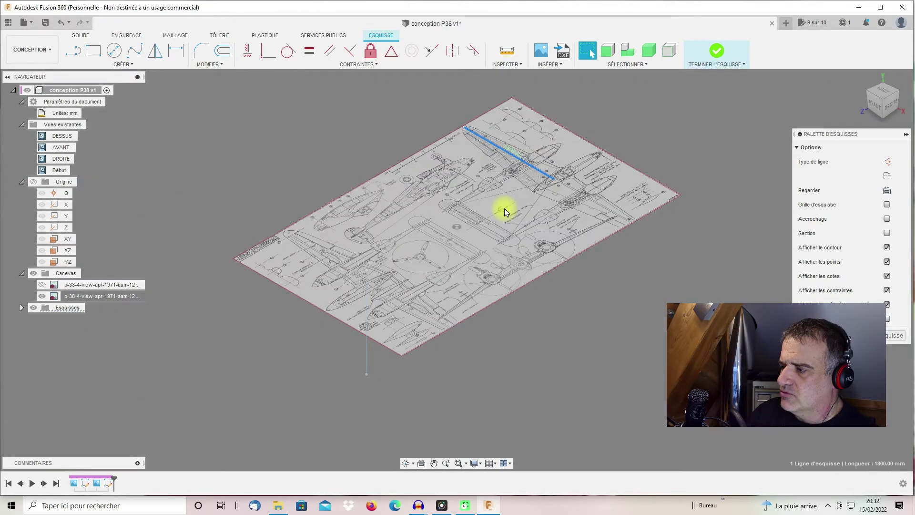
{"action": "left_click", "coordinate": [888, 336]}
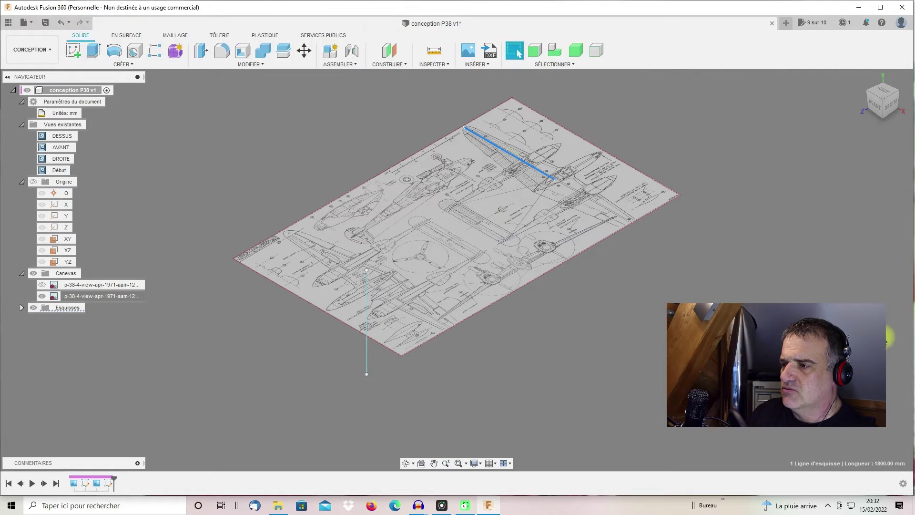
{"action": "left_click", "coordinate": [503, 213]}
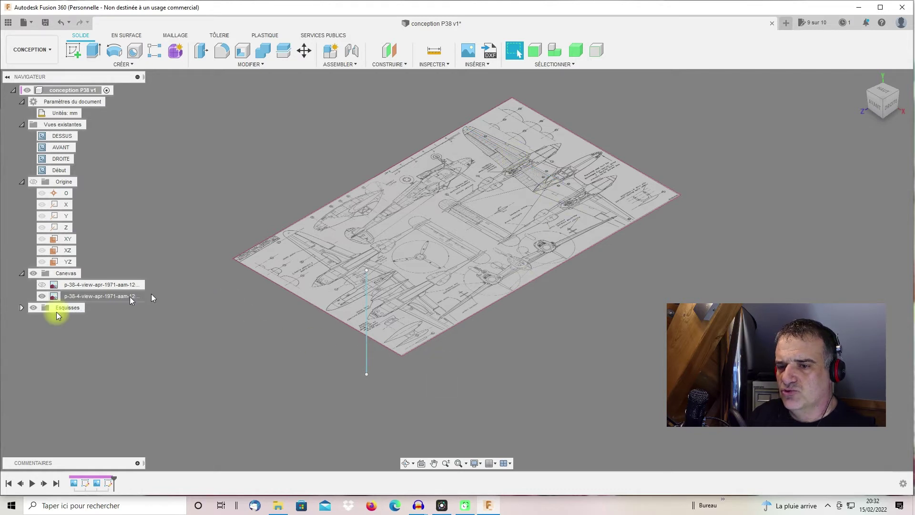
Delete both reference-line sketches, Esquisse1 and Esquisse2, keeping only the two canvases.
{"action": "left_click", "coordinate": [21, 308]}
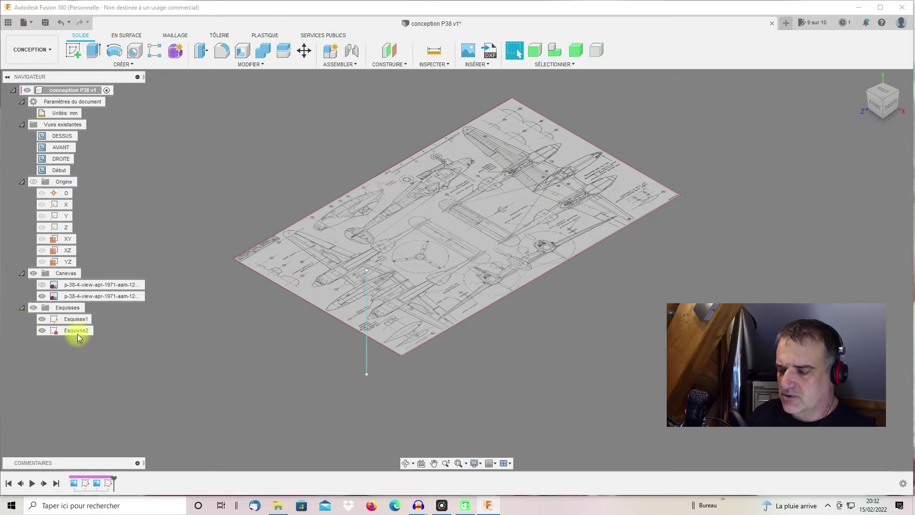
{"action": "key", "text": "Delete"}
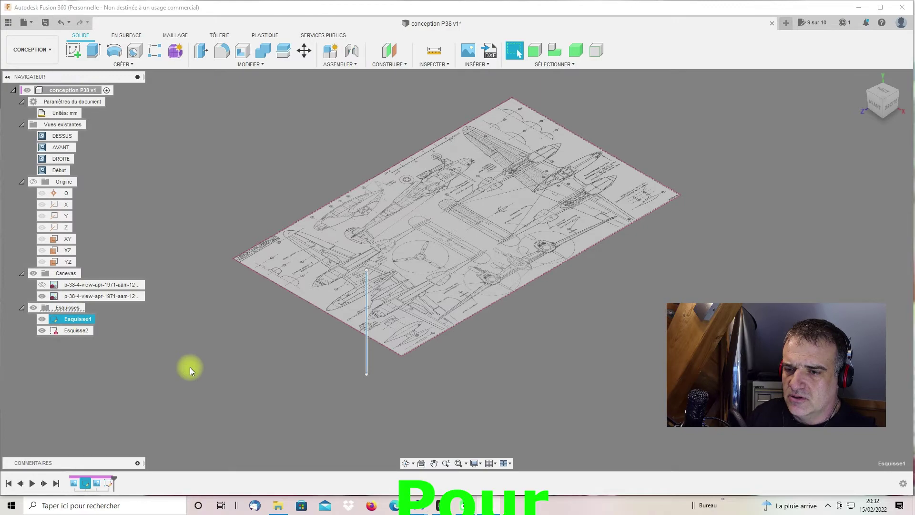
{"action": "left_click", "coordinate": [78, 319]}
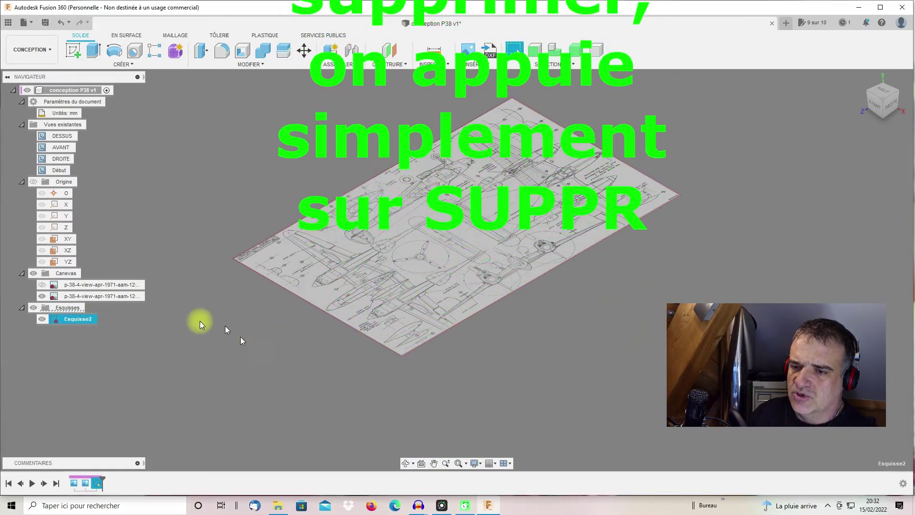
{"action": "left_click", "coordinate": [116, 328]}
{"action": "left_click", "coordinate": [91, 322]}
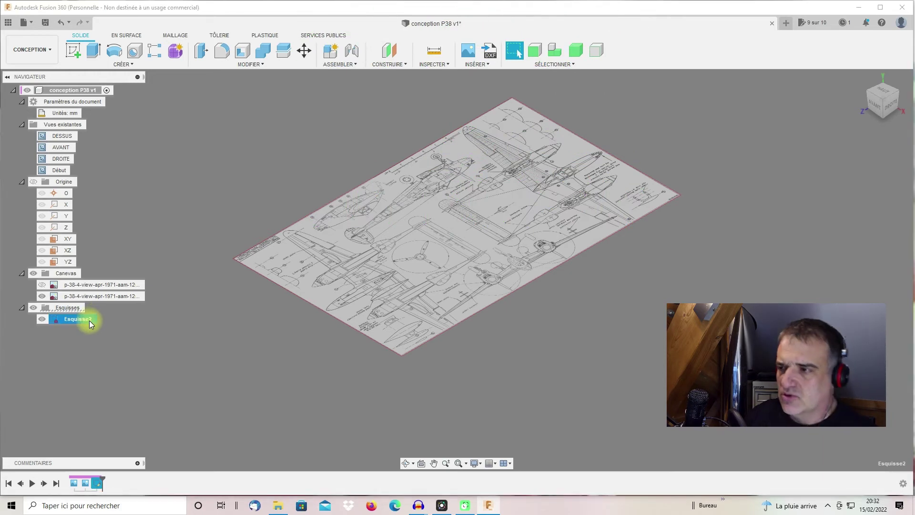
{"action": "key", "text": "Delete"}
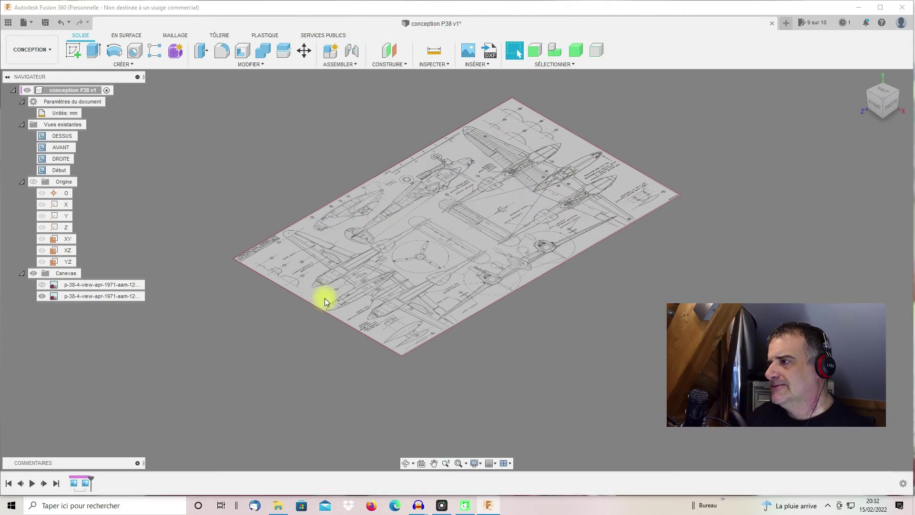
Show the hidden vertical blueprint canvas again together with the horizontal one.
{"action": "left_click", "coordinate": [862, 79]}
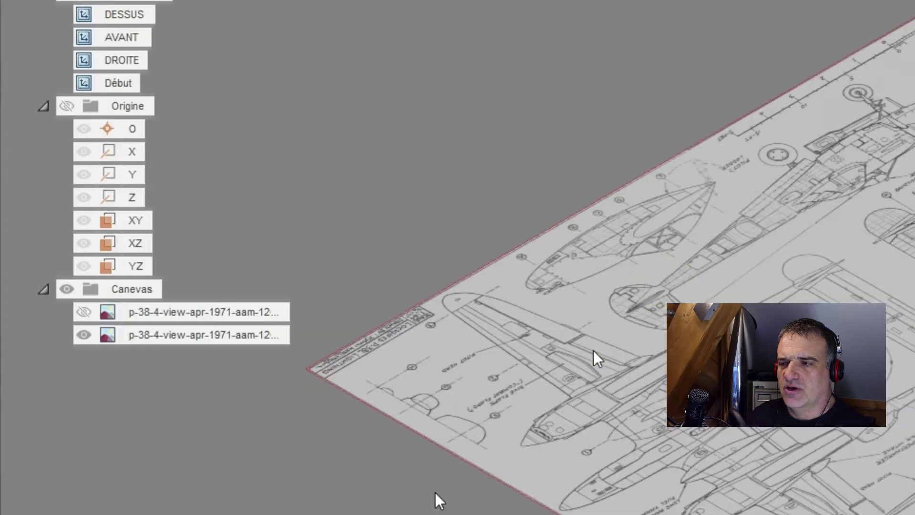
{"action": "left_click", "coordinate": [86, 311]}
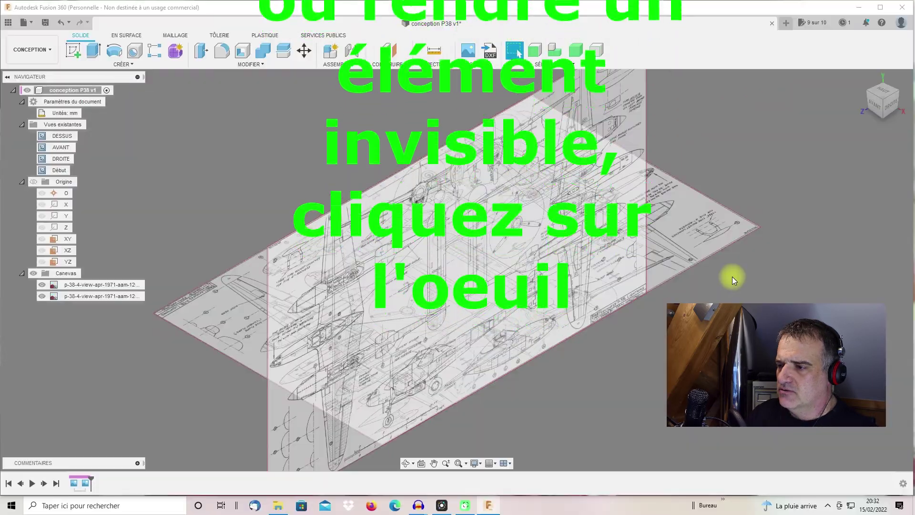
{"action": "middle_click_drag", "start_coordinate": [726, 272], "coordinate": [754, 276]}
{"action": "scroll", "coordinate": [752, 275], "scroll_direction": "up", "scroll_amount": 1}
{"action": "key", "text": "h"}
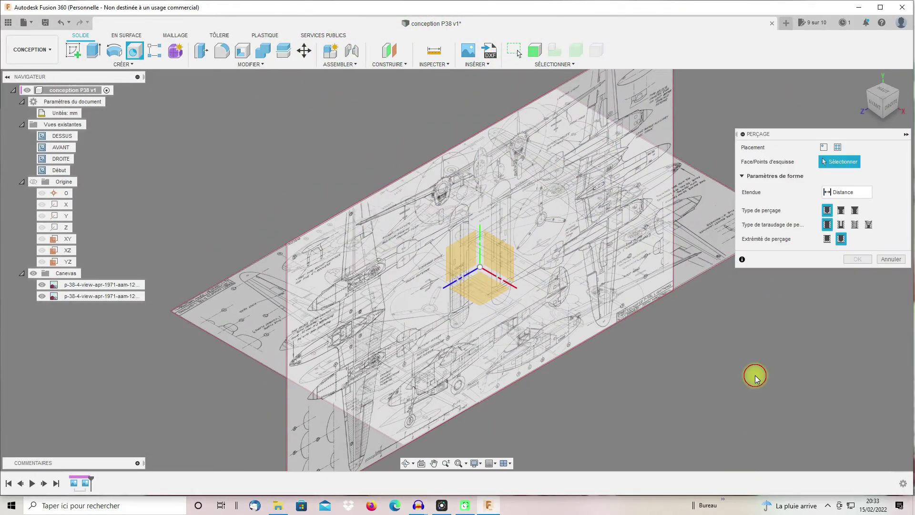
{"action": "left_click", "coordinate": [890, 260]}
Examine how the two calibrated canvases align from the home, top and right views.
{"action": "mouse_move", "coordinate": [848, 95]}
{"action": "middle_mouse_down", "text": "shift"}
{"action": "mouse_move", "coordinate": [782, 69]}
{"action": "mouse_move", "coordinate": [771, 17]}
{"action": "mouse_move", "coordinate": [885, 94]}
{"action": "mouse_move", "coordinate": [28, 95]}
{"action": "mouse_move", "coordinate": [875, 81]}
{"action": "middle_mouse_up", "text": "shift"}
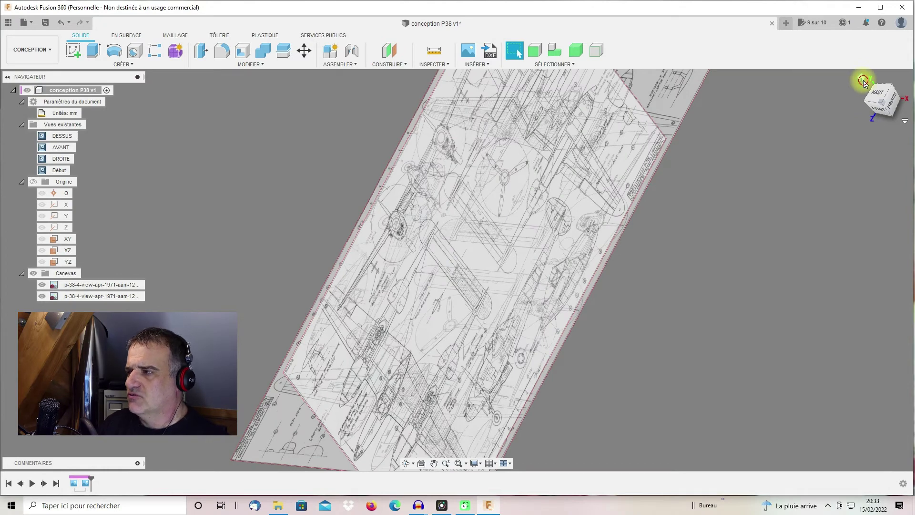
{"action": "left_click", "coordinate": [862, 78]}
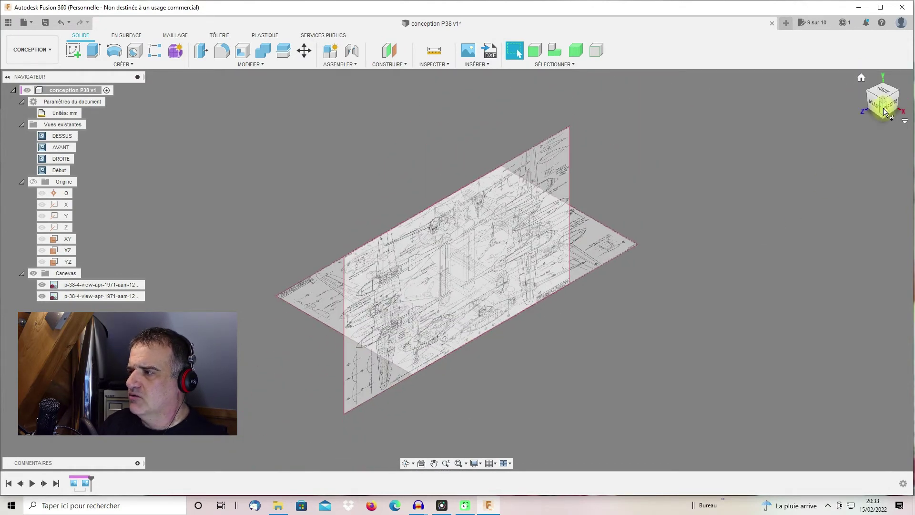
{"action": "left_click", "coordinate": [882, 91]}
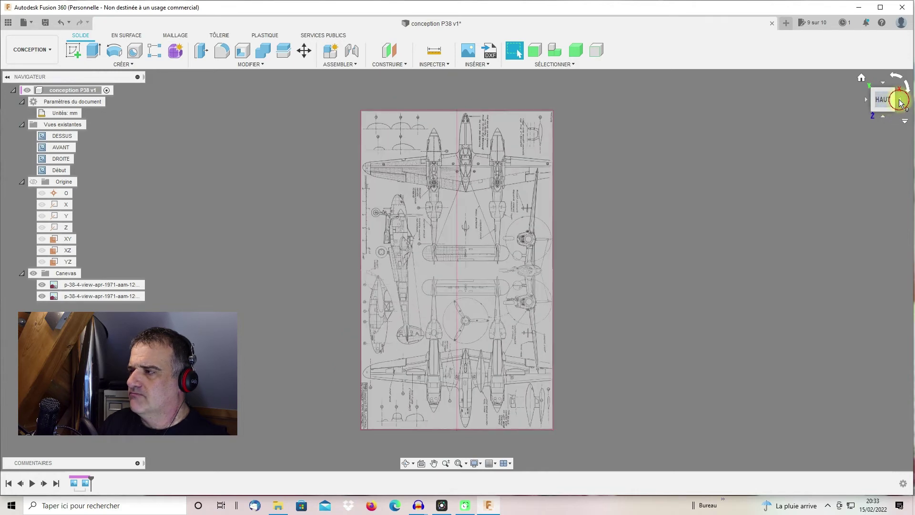
{"action": "left_click", "coordinate": [900, 102]}
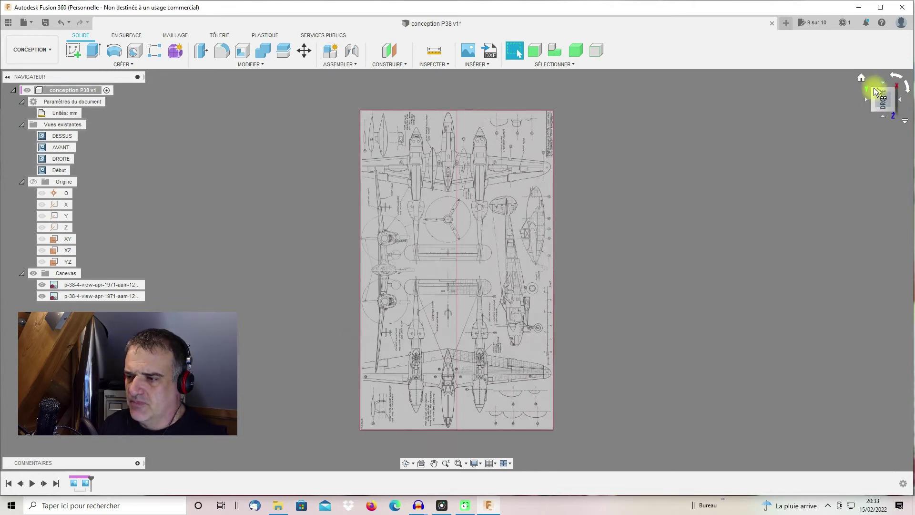
{"action": "left_click", "coordinate": [862, 78]}
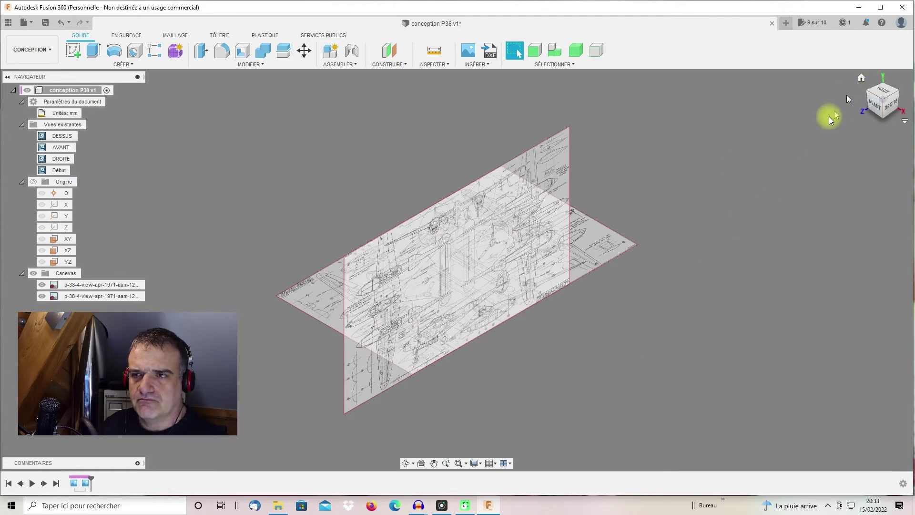
Start a sketch on the XY plane and insert the P-38 four-view blueprint as a third canvas on that plane.
{"action": "left_click", "coordinate": [75, 50]}
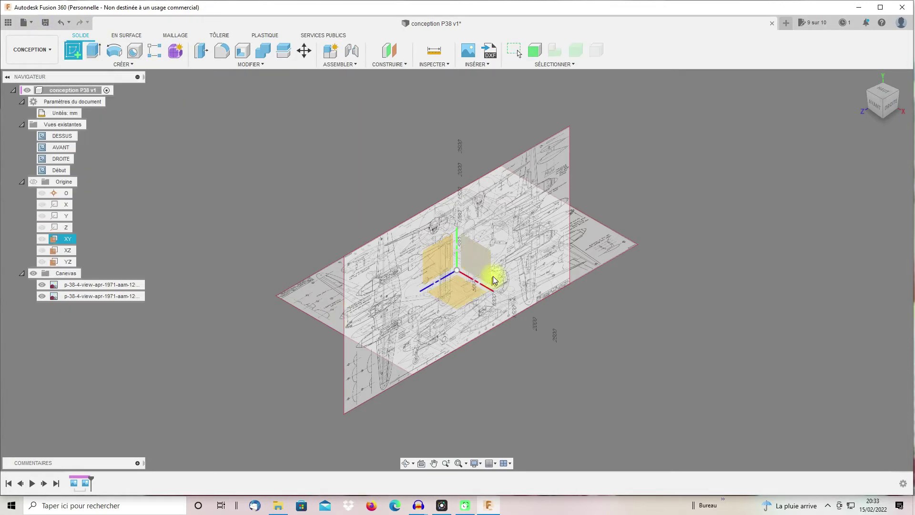
{"action": "left_click", "coordinate": [494, 281]}
{"action": "left_click", "coordinate": [543, 50]}
{"action": "left_click", "coordinate": [378, 343]}
{"action": "key", "text": "Return"}
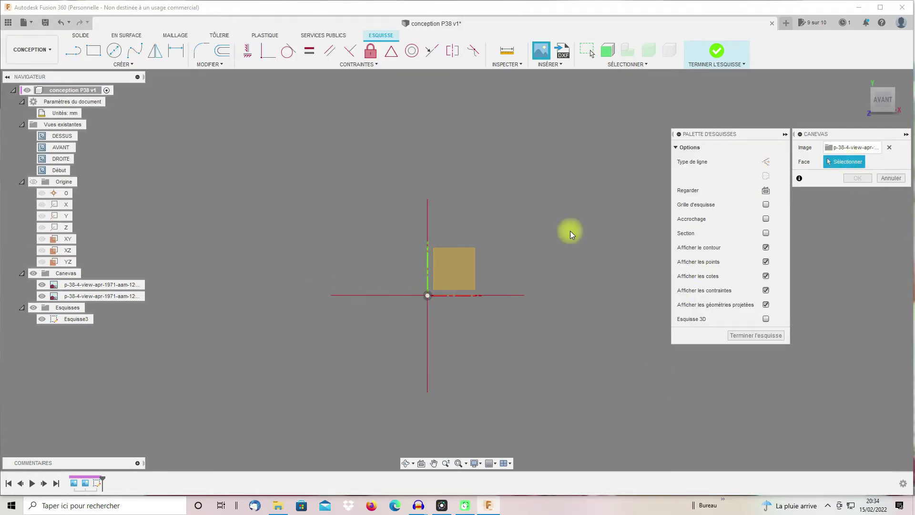
{"action": "left_click", "coordinate": [466, 261]}
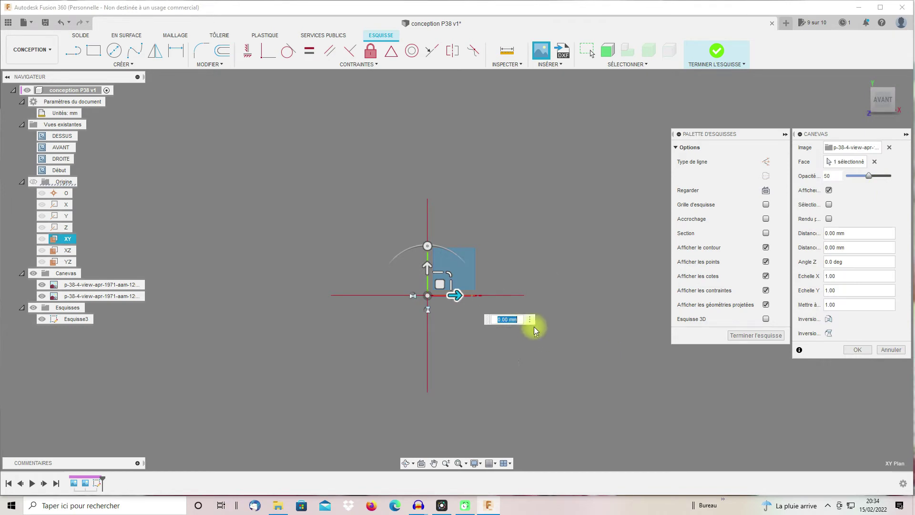
{"action": "left_click", "coordinate": [857, 349]}
{"action": "scroll", "coordinate": [406, 298], "scroll_direction": "up", "scroll_amount": 3}
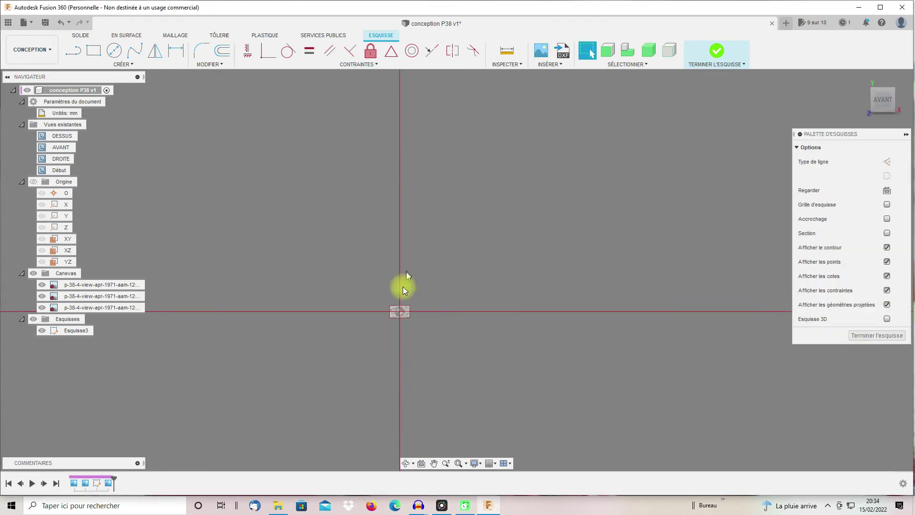
{"action": "left_click", "coordinate": [127, 308]}
{"action": "right_click", "coordinate": [131, 310]}
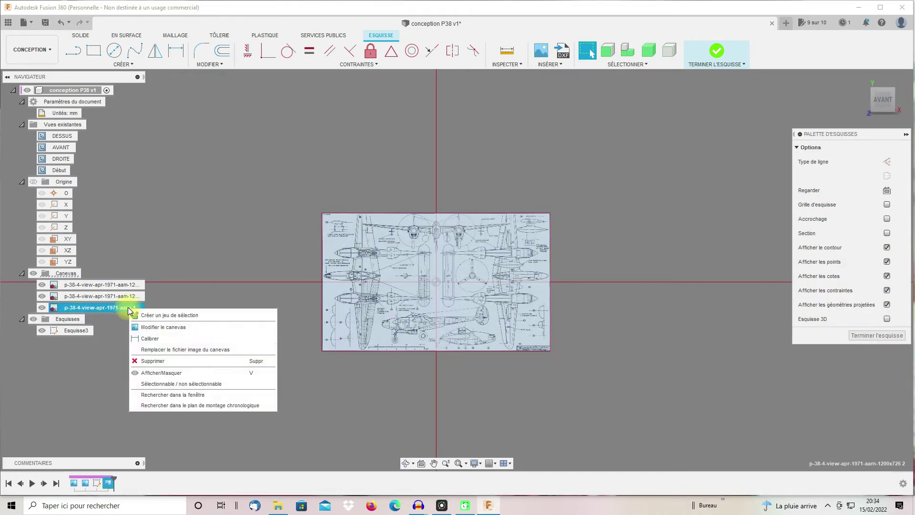
{"action": "left_click", "coordinate": [162, 317]}
{"action": "scroll", "coordinate": [406, 314], "scroll_direction": "up", "scroll_amount": 6}
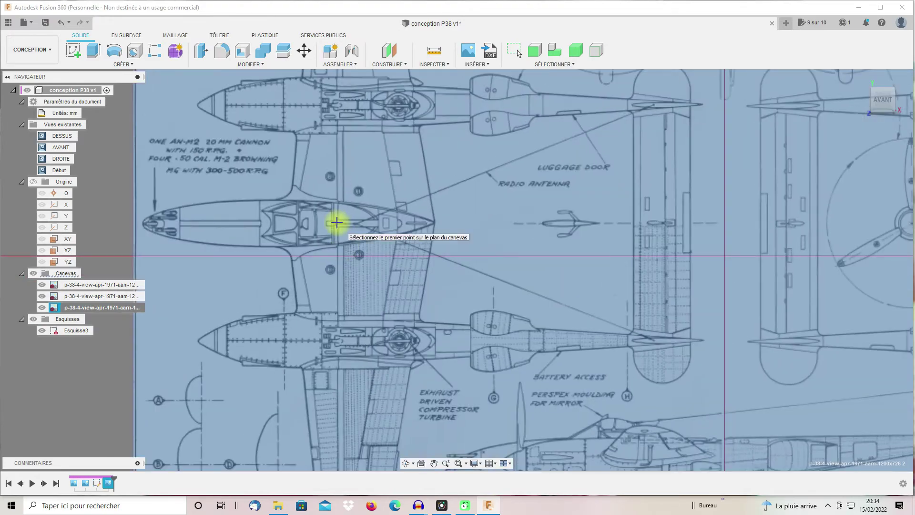
{"action": "key", "text": "Escape"}
{"action": "scroll", "coordinate": [362, 430], "scroll_direction": "down", "scroll_amount": 2}
{"action": "scroll", "coordinate": [360, 444], "scroll_direction": "down", "scroll_amount": 3}
{"action": "scroll", "coordinate": [359, 429], "scroll_direction": "up", "scroll_amount": 8}
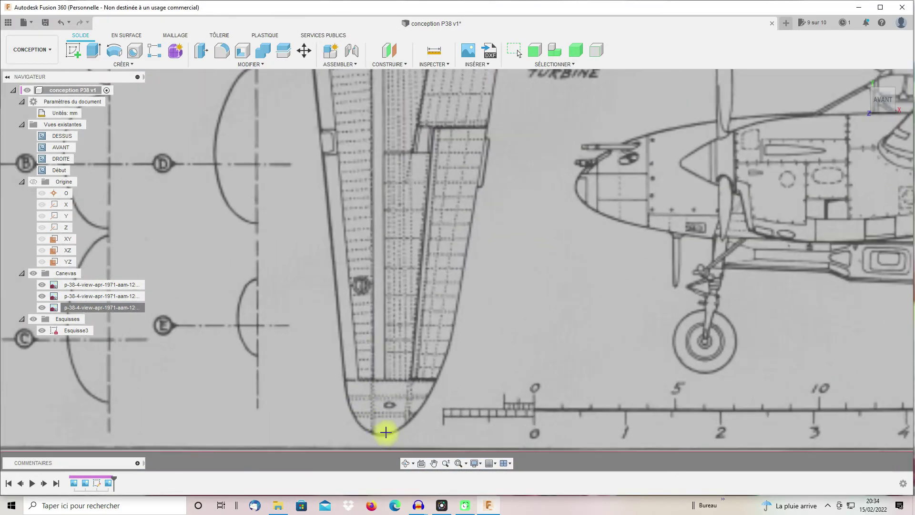
{"action": "left_click", "coordinate": [371, 436]}
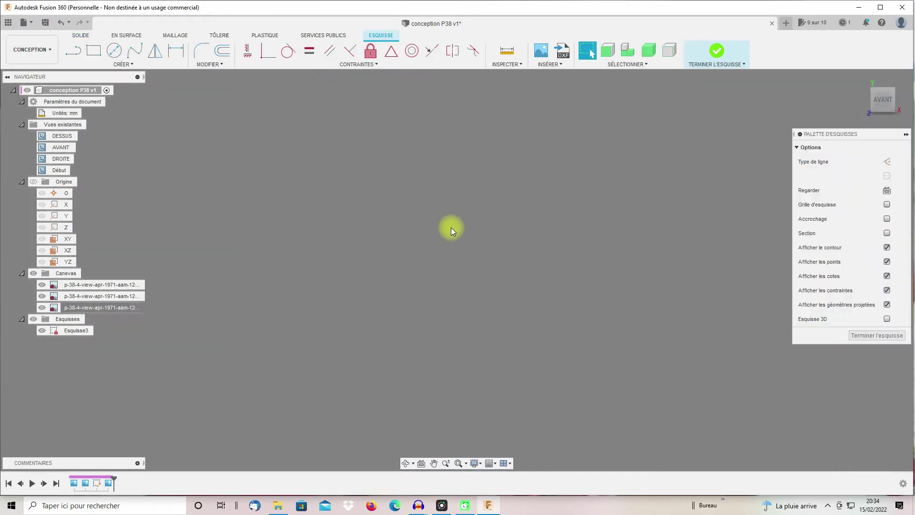
Sketch a vertical line about 5.5 mm long on the new canvas, from the plan view's lower wing tip to the fuselage centreline.
{"action": "scroll", "coordinate": [451, 227], "scroll_direction": "down", "scroll_amount": 5}
{"action": "scroll", "coordinate": [356, 373], "scroll_direction": "up", "scroll_amount": 6}
{"action": "left_click", "coordinate": [74, 50]}
{"action": "scroll", "coordinate": [343, 107], "scroll_direction": "up", "scroll_amount": 1}
{"action": "scroll", "coordinate": [330, 469], "scroll_direction": "up", "scroll_amount": 3}
{"action": "scroll", "coordinate": [329, 381], "scroll_direction": "down", "scroll_amount": 2}
{"action": "scroll", "coordinate": [331, 439], "scroll_direction": "up", "scroll_amount": 8}
{"action": "left_click", "coordinate": [315, 410]}
{"action": "scroll", "coordinate": [342, 355], "scroll_direction": "down", "scroll_amount": 4}
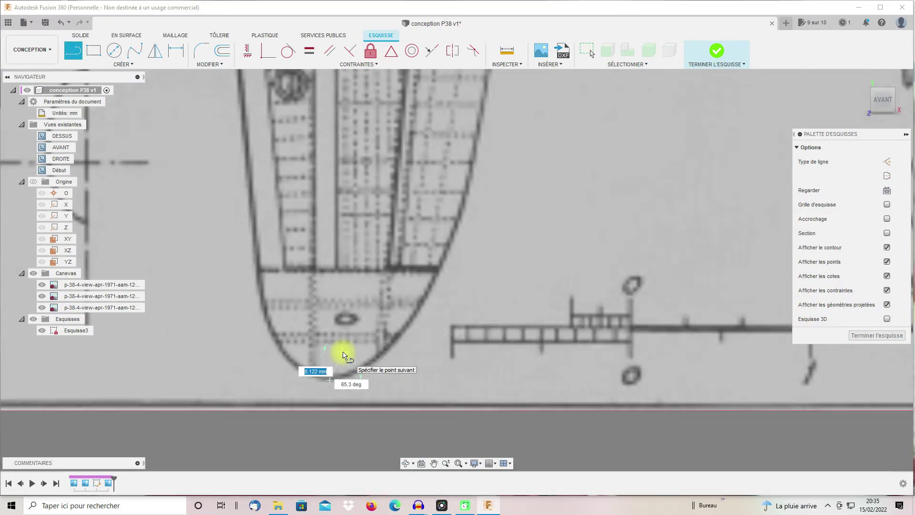
{"action": "scroll", "coordinate": [354, 239], "scroll_direction": "down", "scroll_amount": 5}
{"action": "scroll", "coordinate": [368, 224], "scroll_direction": "up", "scroll_amount": 8}
{"action": "left_click", "coordinate": [391, 198]}
{"action": "scroll", "coordinate": [474, 245], "scroll_direction": "down", "scroll_amount": 3}
{"action": "scroll", "coordinate": [434, 353], "scroll_direction": "up", "scroll_amount": 2}
{"action": "scroll", "coordinate": [435, 365], "scroll_direction": "down", "scroll_amount": 2}
{"action": "key", "text": "Escape"}
Dimension the half-wing line to 1800 mm and finish the sketch.
{"action": "right_click", "coordinate": [435, 365]}
{"action": "left_click", "coordinate": [399, 247]}
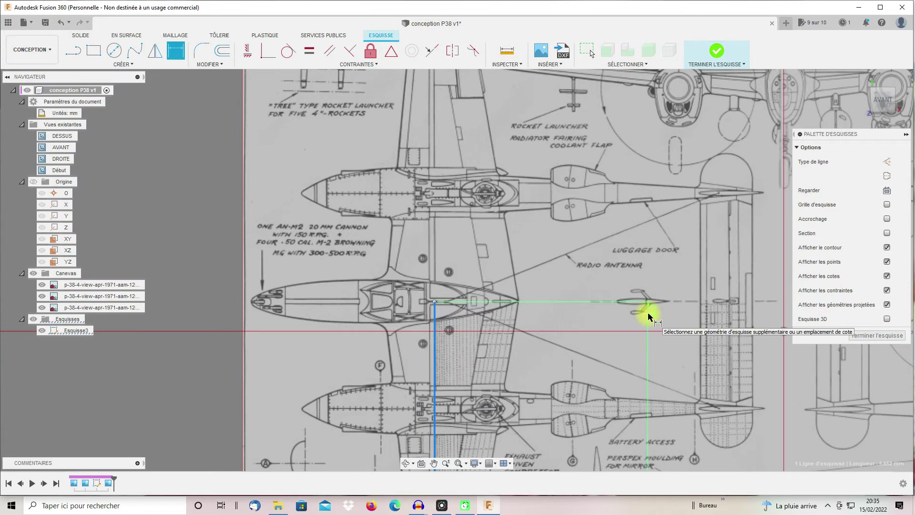
{"action": "left_click", "coordinate": [649, 314]}
{"action": "type", "text": "600"}
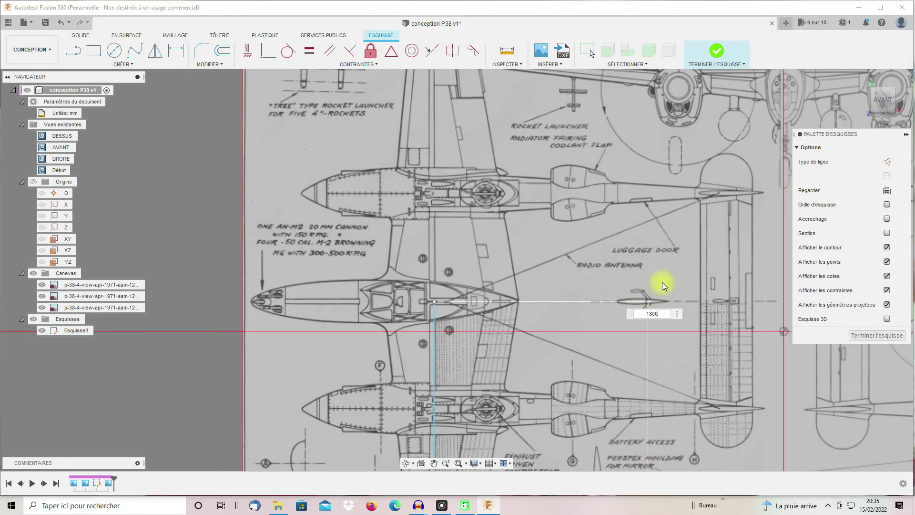
{"action": "key", "text": "Return"}
{"action": "scroll", "coordinate": [630, 301], "scroll_direction": "down", "scroll_amount": 5}
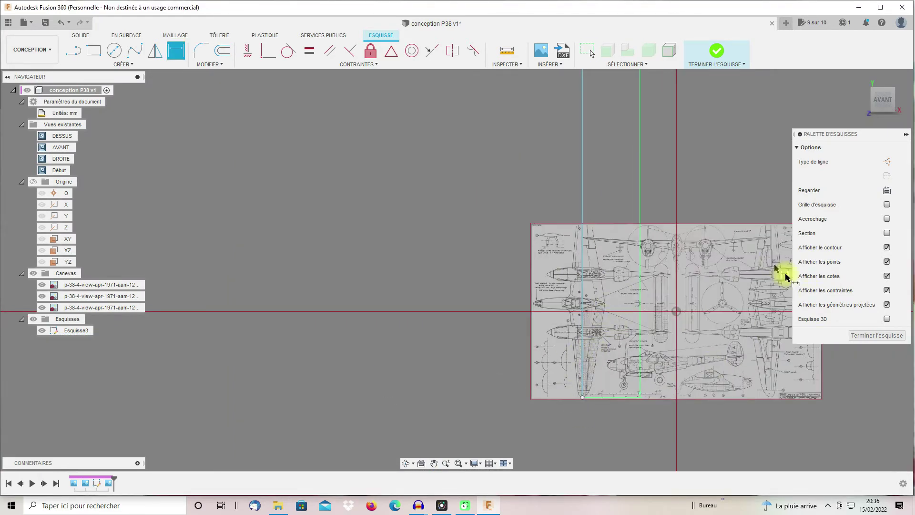
{"action": "left_click", "coordinate": [877, 335]}
Calibrate the XY-plane canvas to 1800 mm between the plan view's lower wing tip and the fuselage centreline.
{"action": "right_click", "coordinate": [90, 308]}
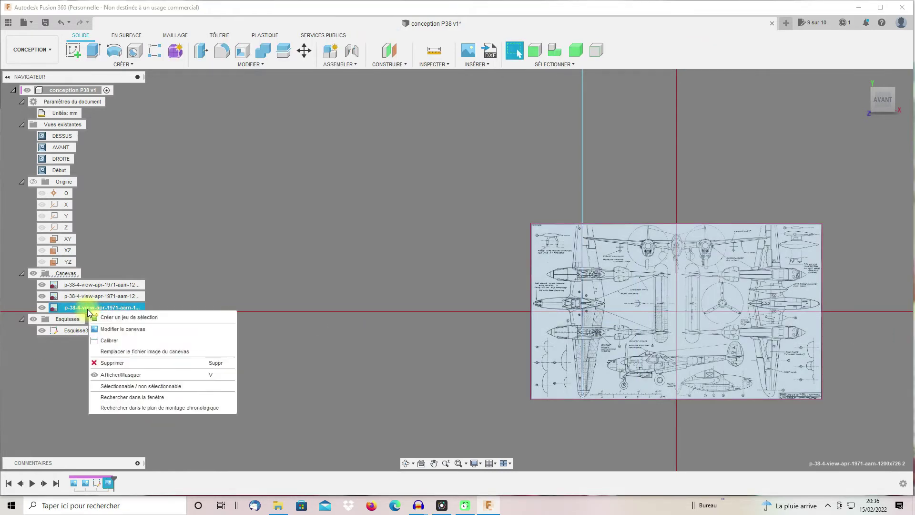
{"action": "left_click", "coordinate": [141, 340]}
{"action": "scroll", "coordinate": [586, 382], "scroll_direction": "up", "scroll_amount": 10}
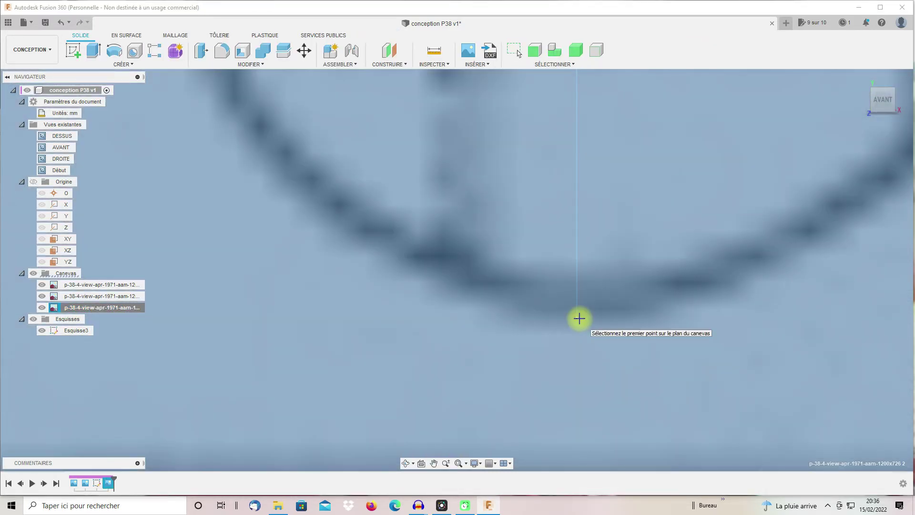
{"action": "scroll", "coordinate": [668, 265], "scroll_direction": "down", "scroll_amount": 10}
{"action": "scroll", "coordinate": [660, 108], "scroll_direction": "up", "scroll_amount": 10}
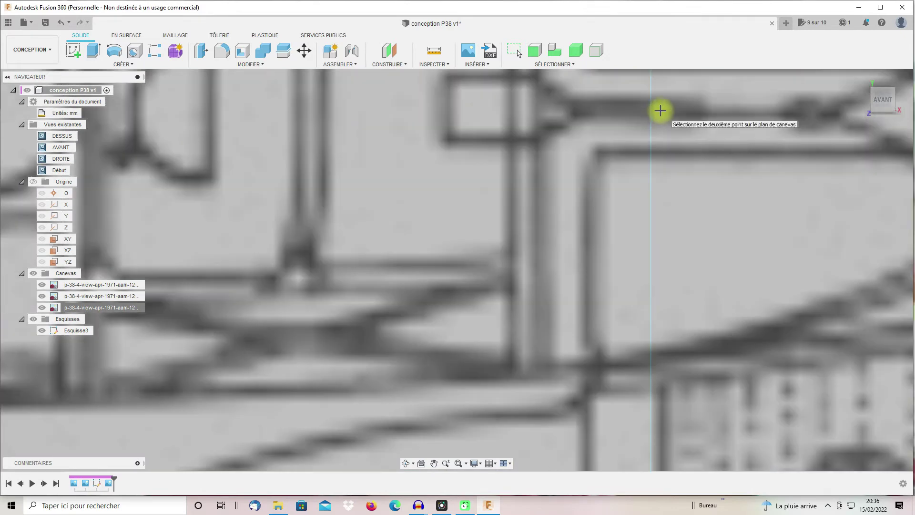
{"action": "left_click", "coordinate": [651, 110]}
{"action": "scroll", "coordinate": [818, 142], "scroll_direction": "up", "scroll_amount": 2}
{"action": "scroll", "coordinate": [818, 142], "scroll_direction": "down", "scroll_amount": 12}
{"action": "scroll", "coordinate": [868, 180], "scroll_direction": "up", "scroll_amount": 6}
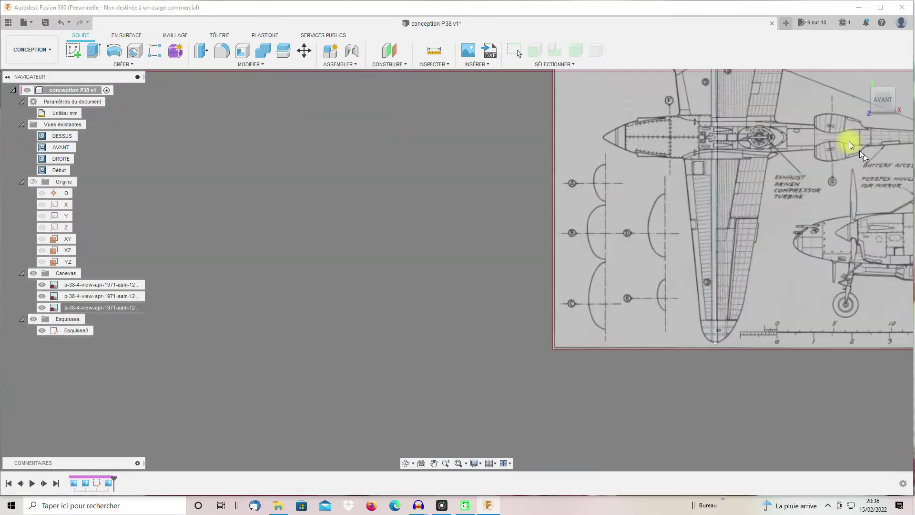
{"action": "scroll", "coordinate": [835, 148], "scroll_direction": "down", "scroll_amount": 3}
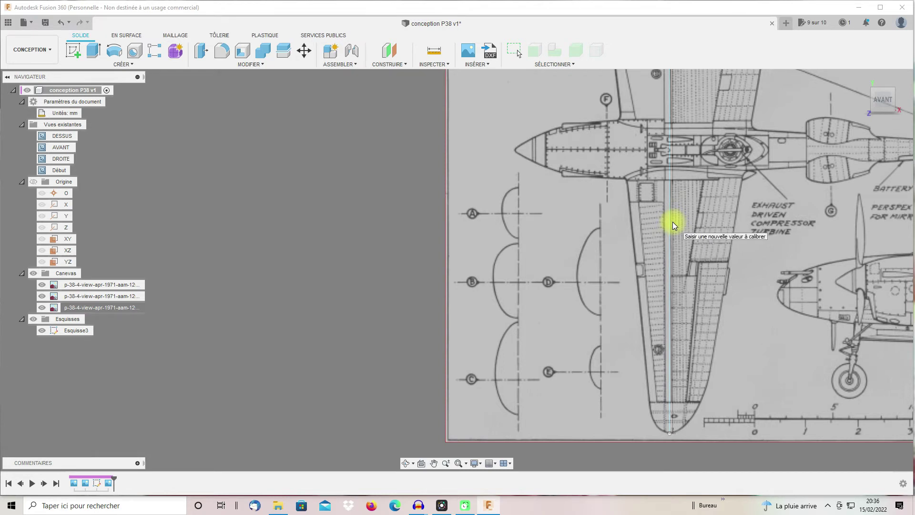
{"action": "key", "text": "Return"}
Fit the view and lay the 1800 mm line over the XY canvas's half-wing to check the calibration.
{"action": "scroll", "coordinate": [665, 233], "scroll_direction": "up", "scroll_amount": 4}
{"action": "scroll", "coordinate": [627, 287], "scroll_direction": "down", "scroll_amount": 5}
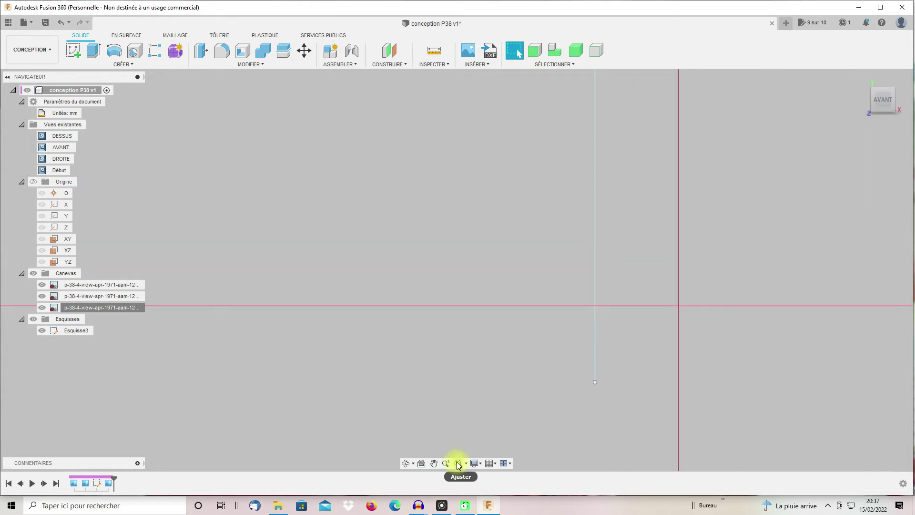
{"action": "left_click", "coordinate": [458, 463]}
{"action": "mouse_move", "coordinate": [454, 218]}
{"action": "left_mouse_down"}
{"action": "mouse_move", "coordinate": [305, 371]}
{"action": "mouse_move", "coordinate": [270, 384]}
{"action": "left_mouse_up"}
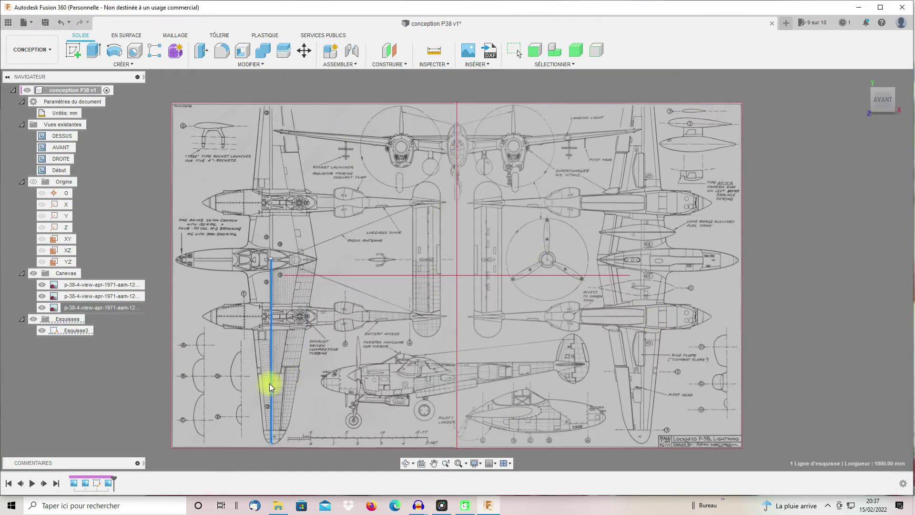
{"action": "scroll", "coordinate": [270, 385], "scroll_direction": "up", "scroll_amount": 1}
{"action": "scroll", "coordinate": [272, 386], "scroll_direction": "down", "scroll_amount": 3}
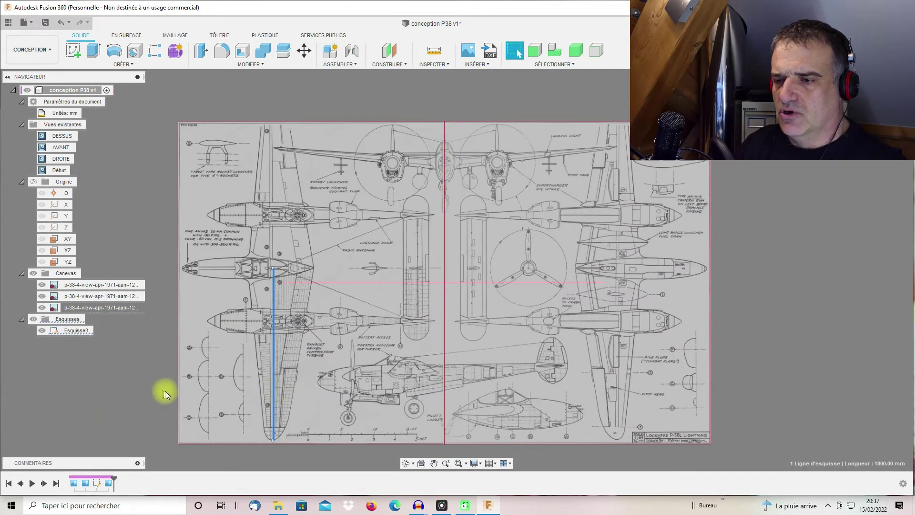
Delete the reference-line sketch Esquisse3.
{"action": "left_click", "coordinate": [84, 358]}
{"action": "left_click", "coordinate": [75, 331]}
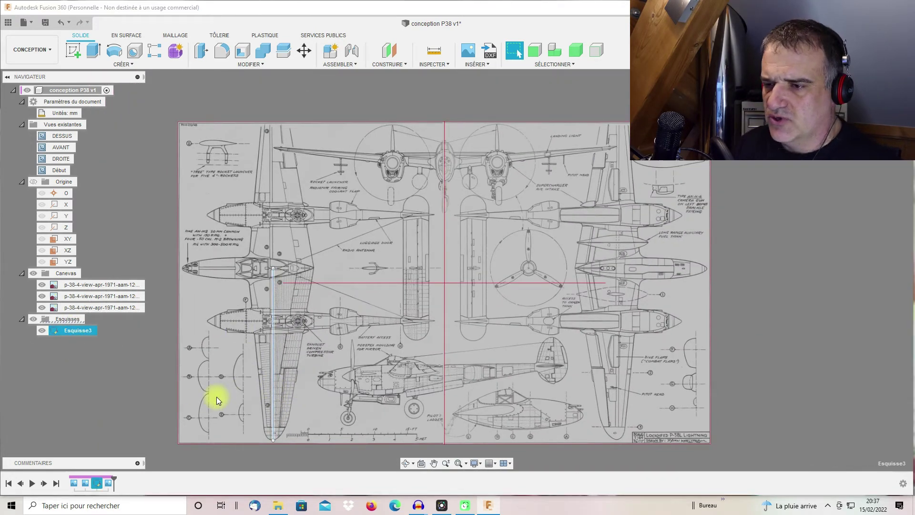
{"action": "key", "text": "Delete"}
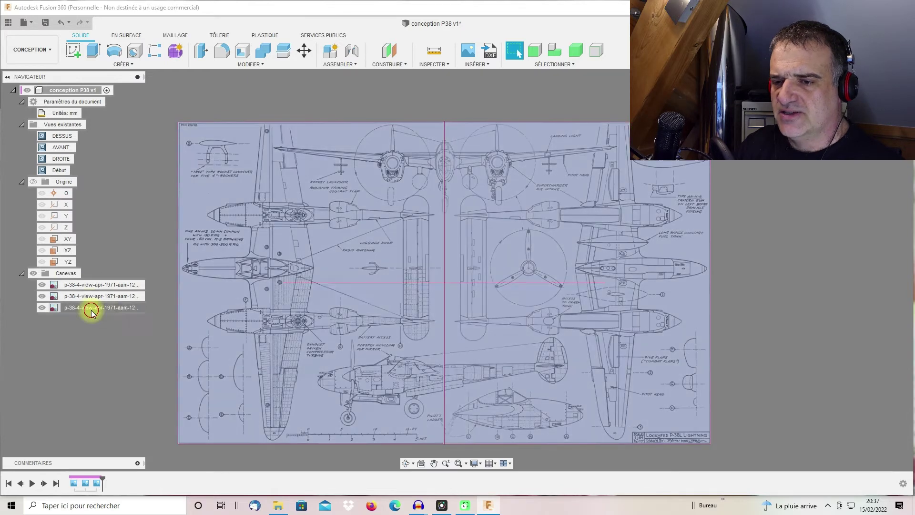
Rename the third canvas, on the XY plane, as p-38-face.
{"action": "left_click", "coordinate": [92, 309]}
{"action": "left_click", "coordinate": [95, 309]}
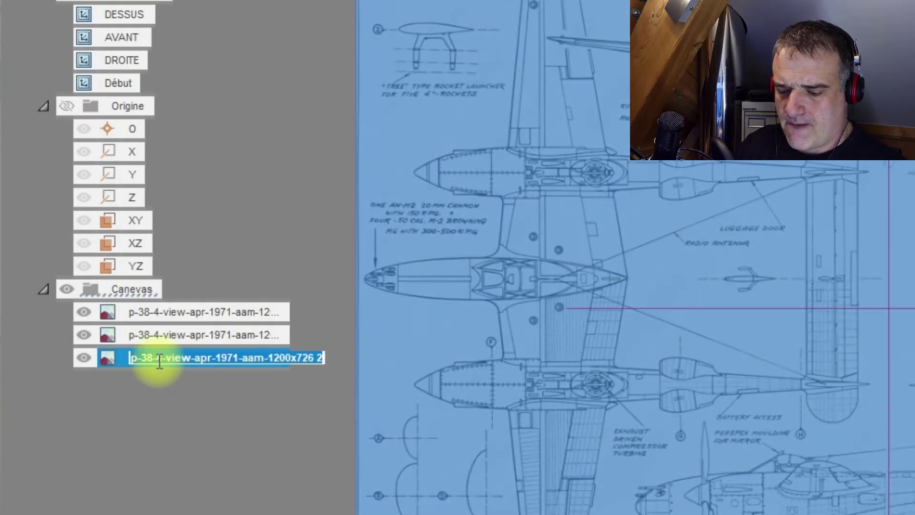
{"action": "left_click_drag", "start_coordinate": [79, 308], "coordinate": [186, 318]}
{"action": "type", "text": "face"}
Rename the second canvas, on the horizontal plane, as p-38-dessus.
{"action": "left_click", "coordinate": [261, 336]}
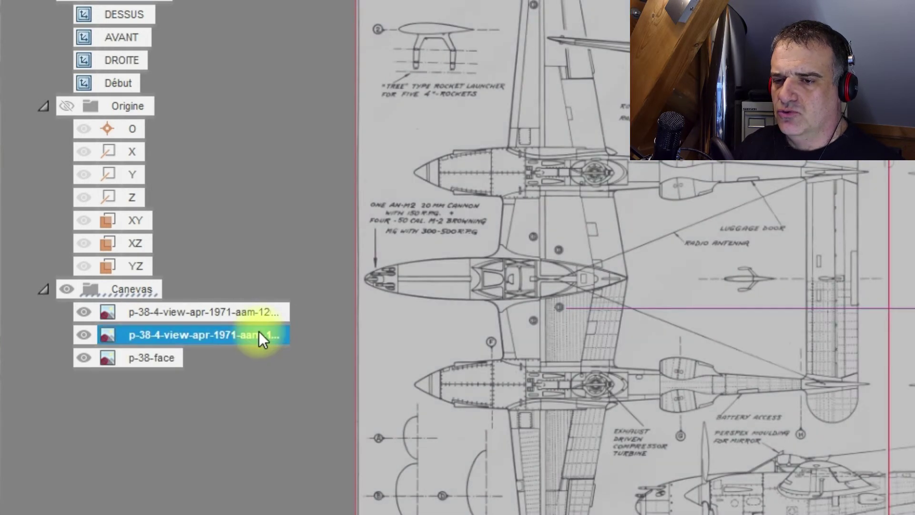
{"action": "left_click", "coordinate": [243, 339]}
{"action": "left_click_drag", "start_coordinate": [155, 333], "coordinate": [378, 370]}
{"action": "type", "text": "dess"}
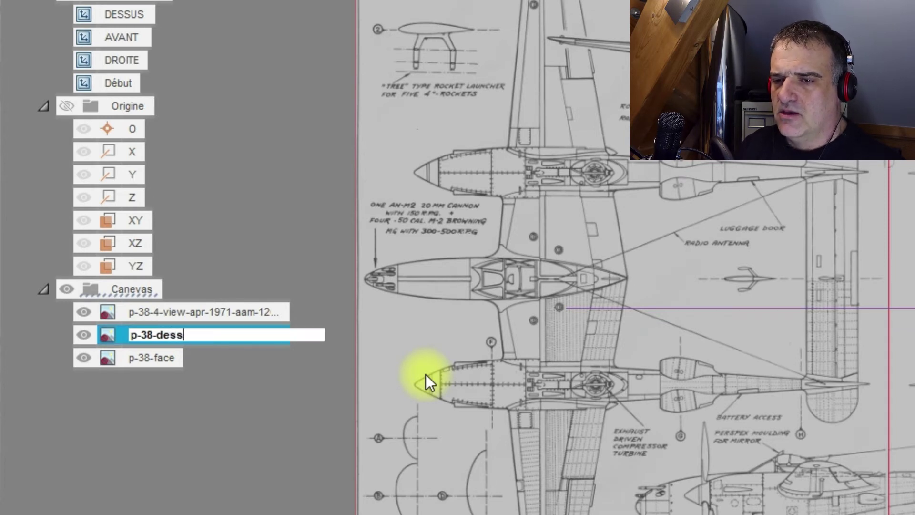
{"action": "type", "text": "us"}
{"action": "left_click", "coordinate": [341, 403]}
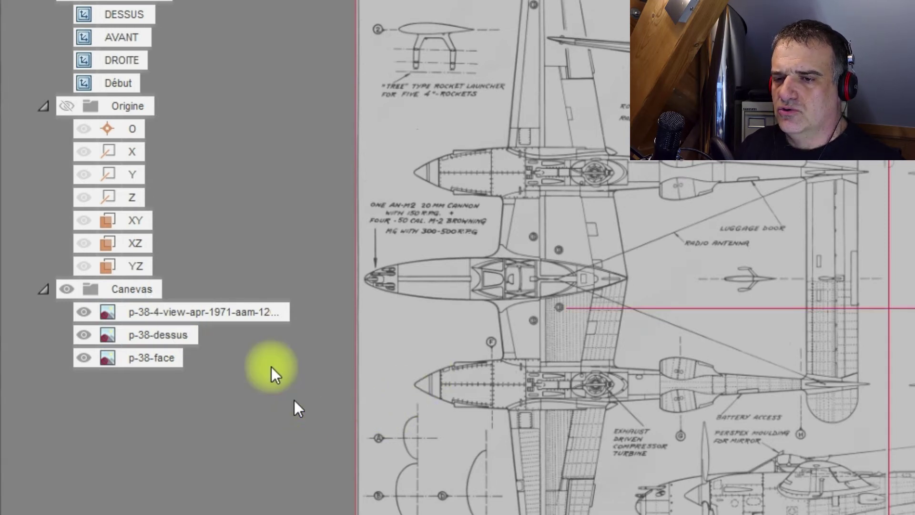
Rename the first canvas, on the YZ plane, as p-38-côté.
{"action": "left_click", "coordinate": [202, 310]}
{"action": "left_click", "coordinate": [205, 313]}
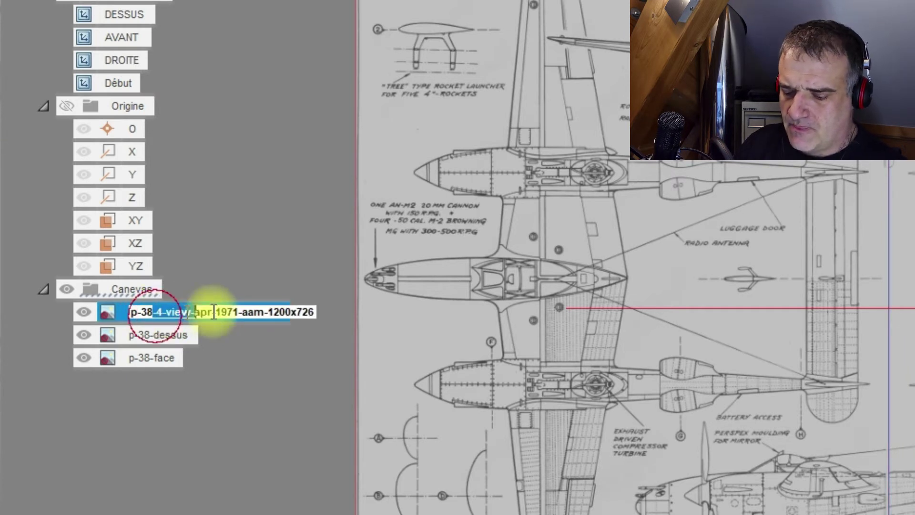
{"action": "left_click_drag", "start_coordinate": [152, 313], "coordinate": [473, 316]}
{"action": "type", "text": "-38-côté"}
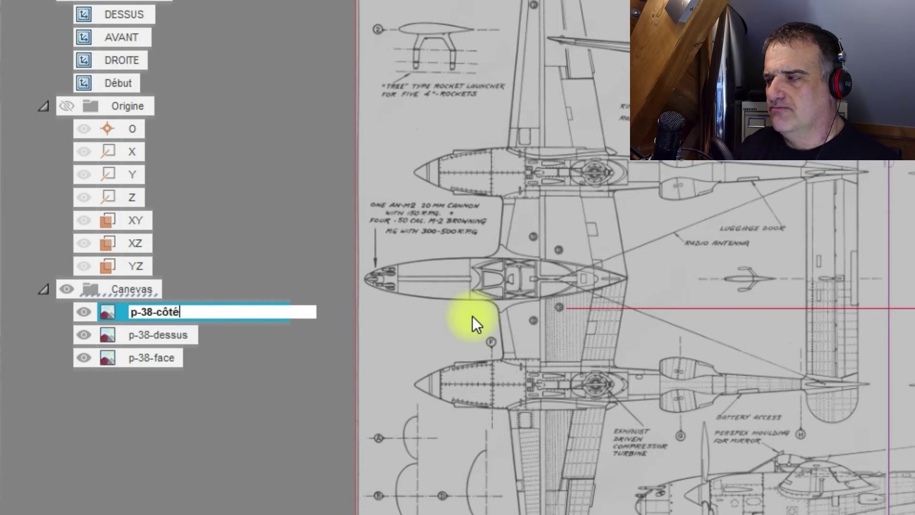
{"action": "key", "text": "Return"}
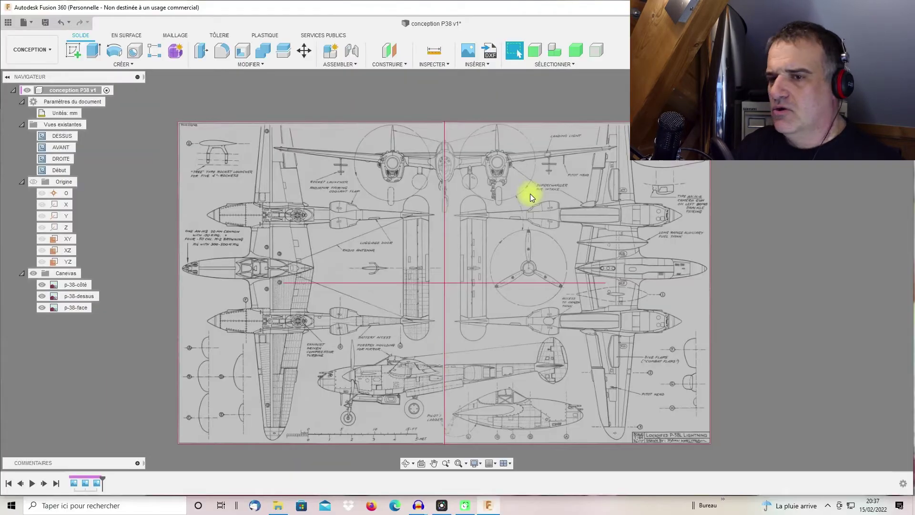
Examine the three canvases from the home view, hiding the p-38-côté canvas and showing it again.
{"action": "left_click", "coordinate": [862, 84]}
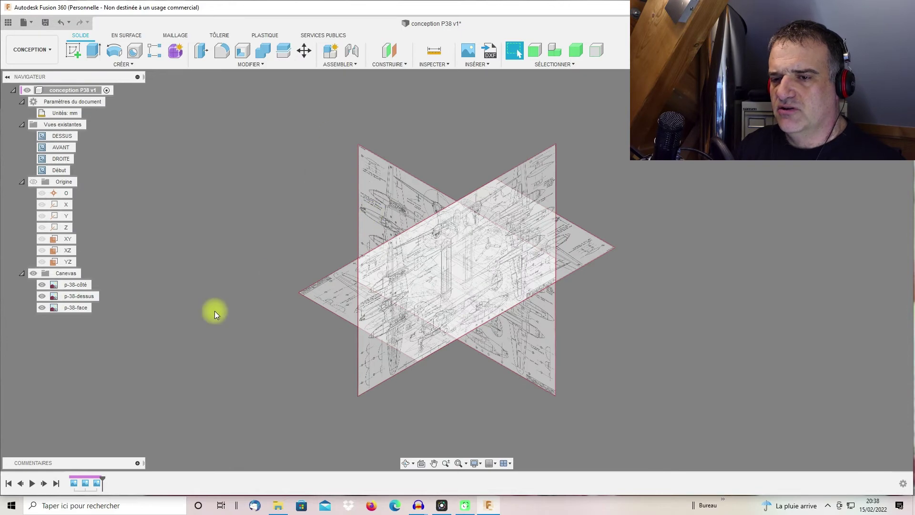
{"action": "left_click", "coordinate": [42, 286]}
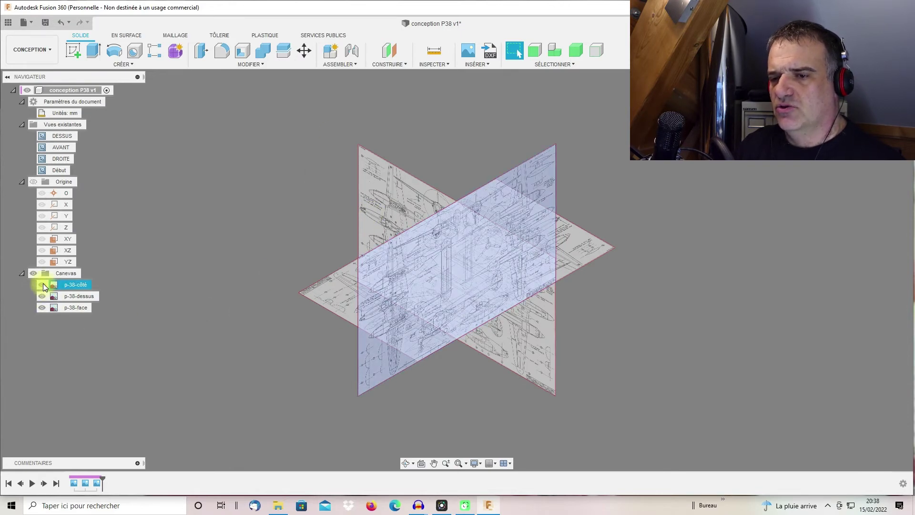
{"action": "left_click", "coordinate": [43, 287]}
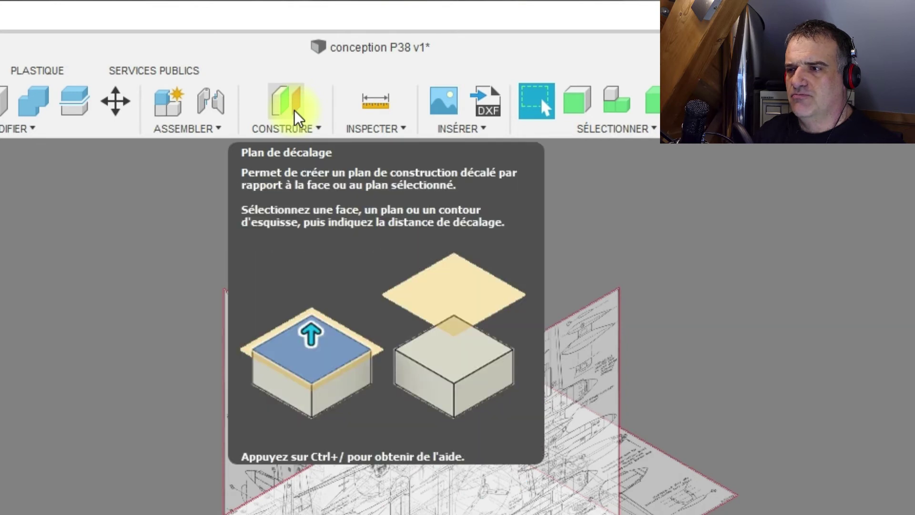
Create a construction plane offset -2000 mm from the YZ origin plane.
{"action": "left_click", "coordinate": [296, 117]}
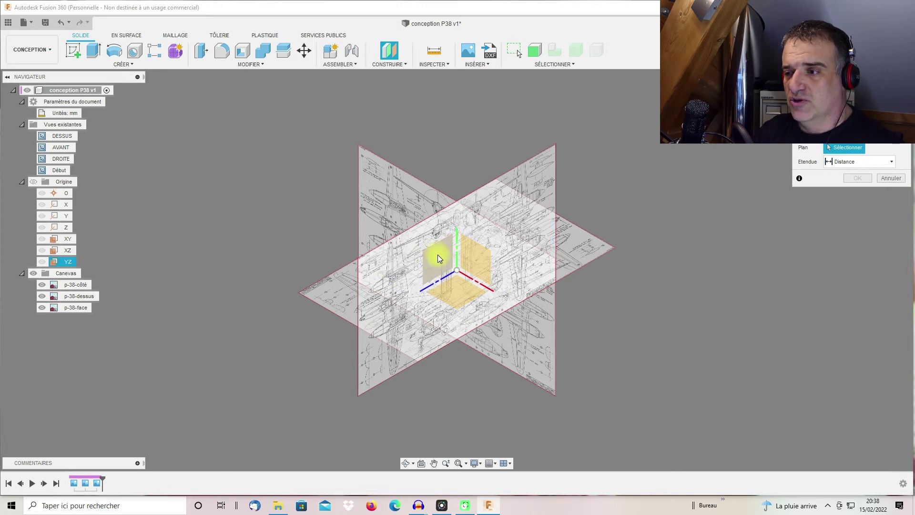
{"action": "left_click", "coordinate": [440, 260]}
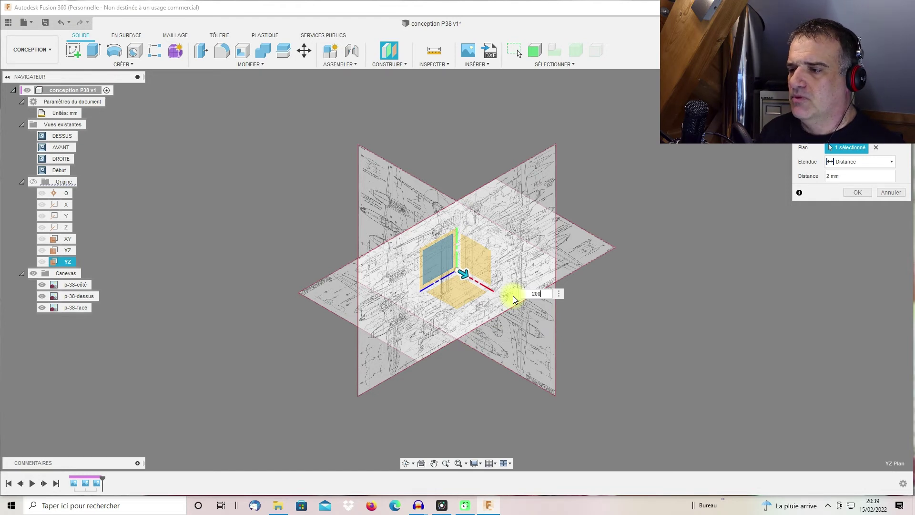
{"action": "type", "text": "0"}
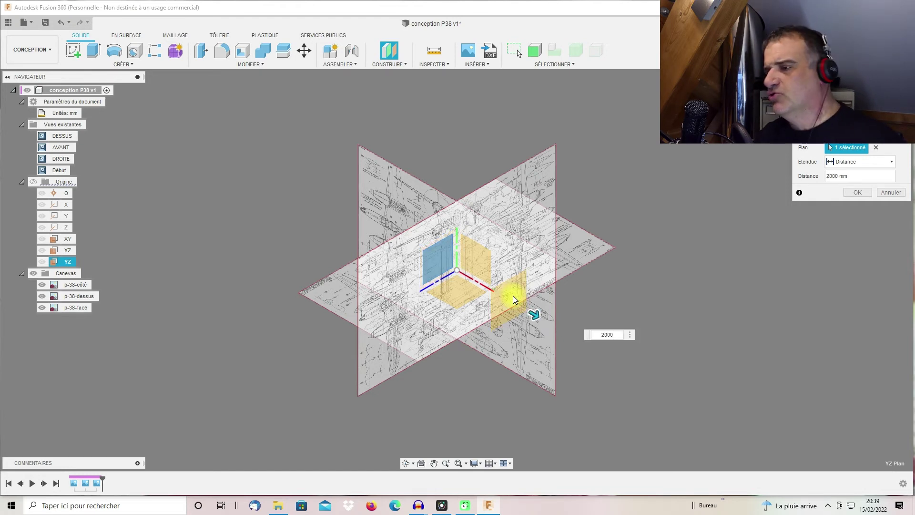
{"action": "key", "text": "BackSpace"}
{"action": "key", "text": "BackSpace"}
{"action": "key", "text": "BackSpace"}
{"action": "key", "text": "BackSpace"}
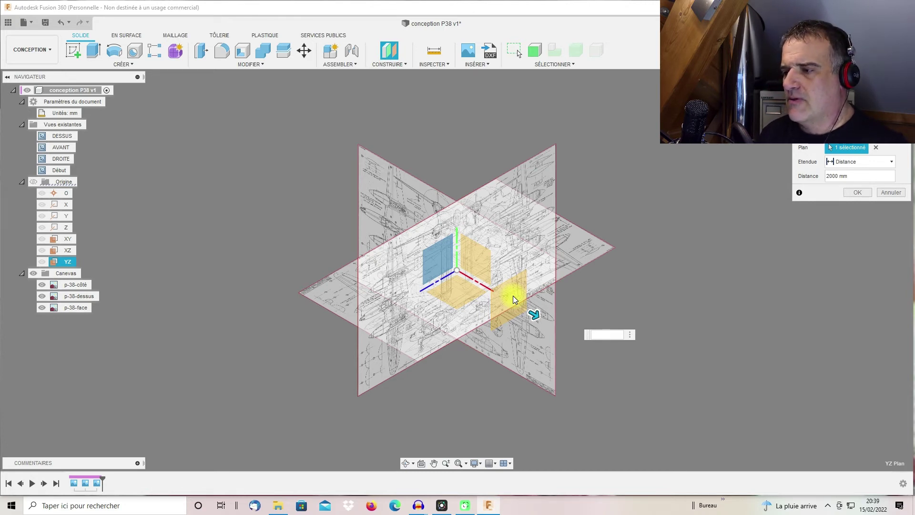
{"action": "type", "text": "-2000"}
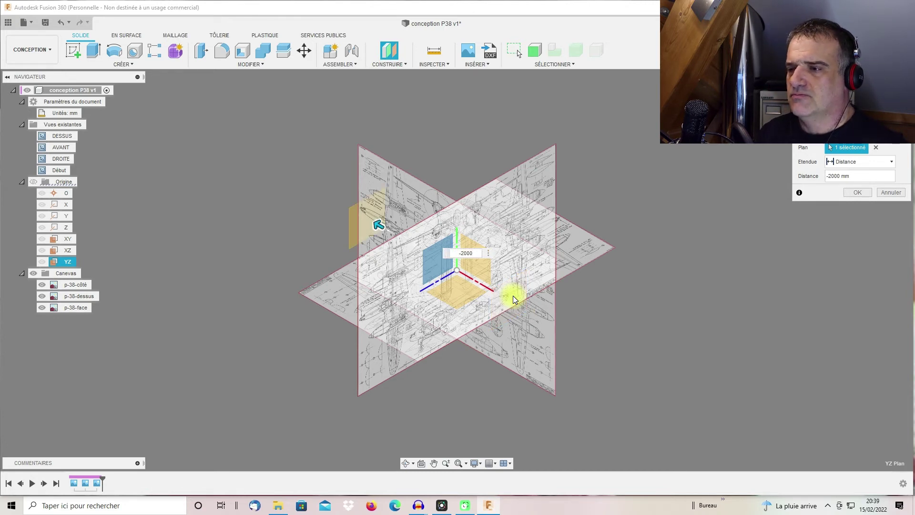
{"action": "key", "text": "Return"}
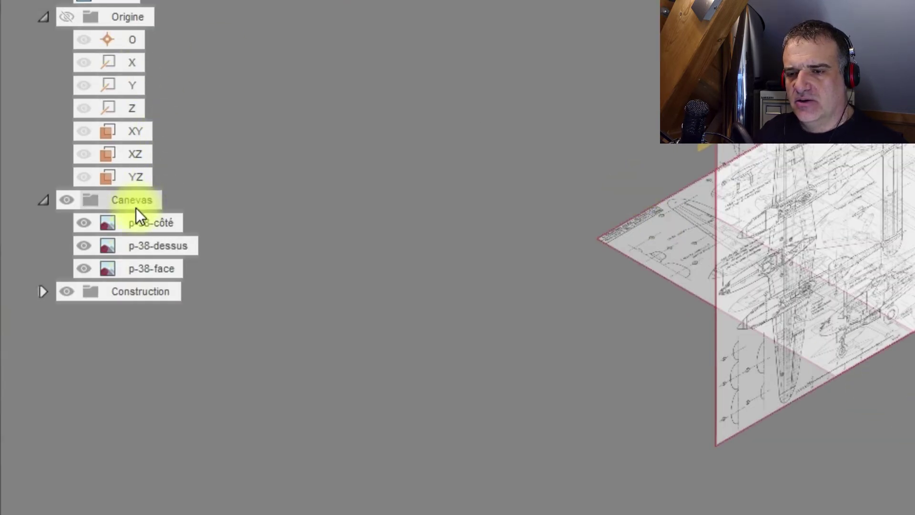
Reassign the p-38-côté canvas to the construction plane offset from the YZ plane.
{"action": "right_click", "coordinate": [150, 225]}
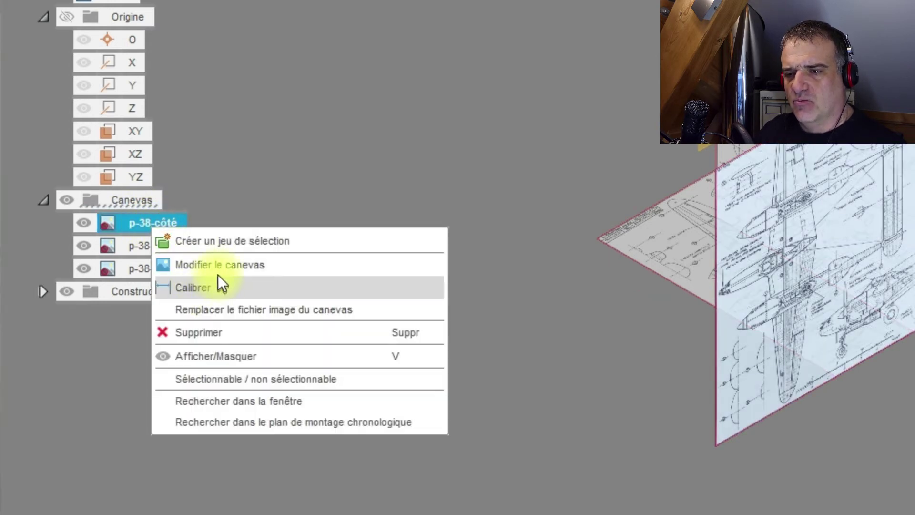
{"action": "left_click", "coordinate": [220, 265]}
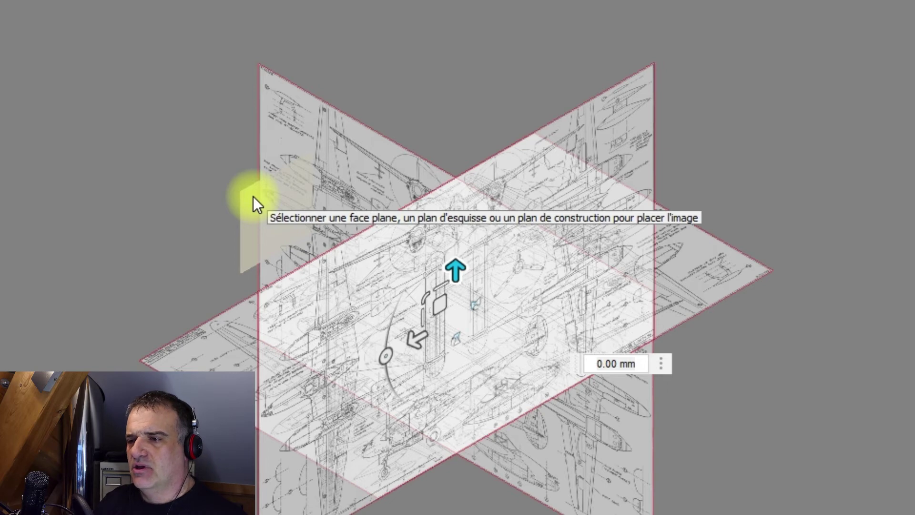
{"action": "left_click", "coordinate": [253, 197]}
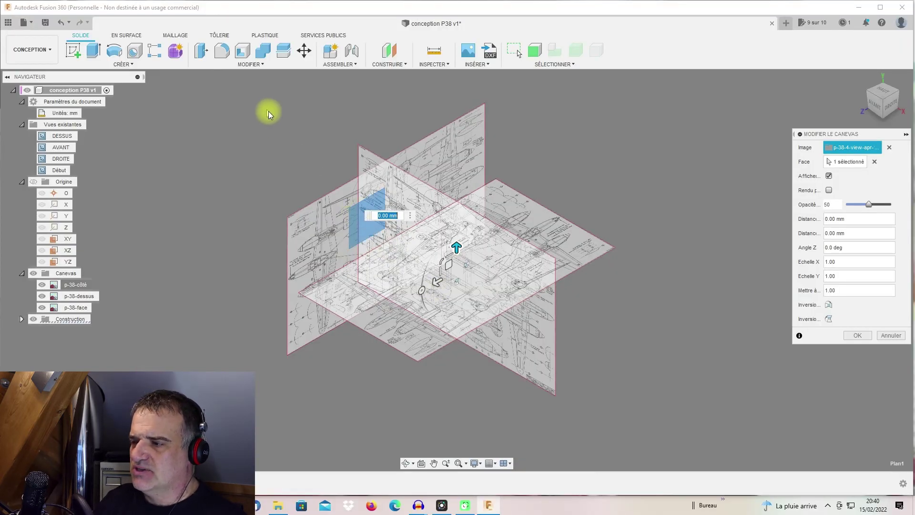
{"action": "left_click", "coordinate": [860, 333]}
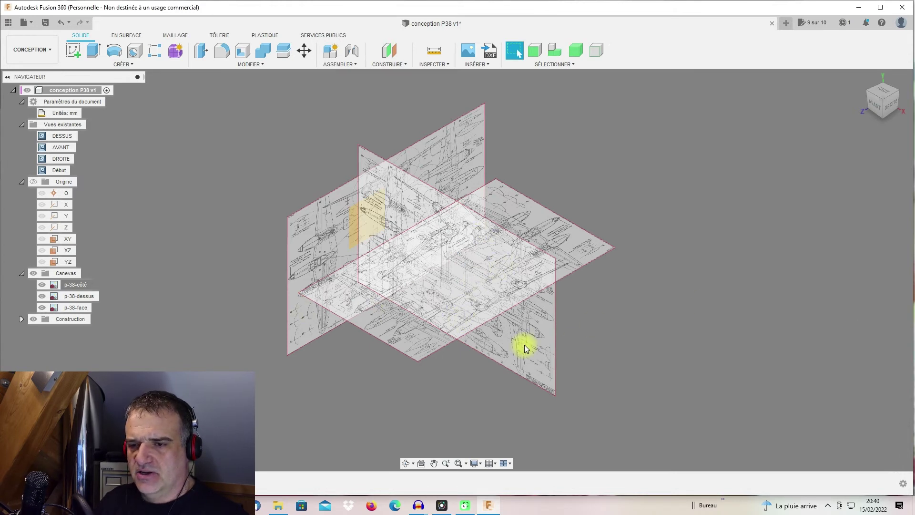
{"action": "right_click", "coordinate": [78, 296]}
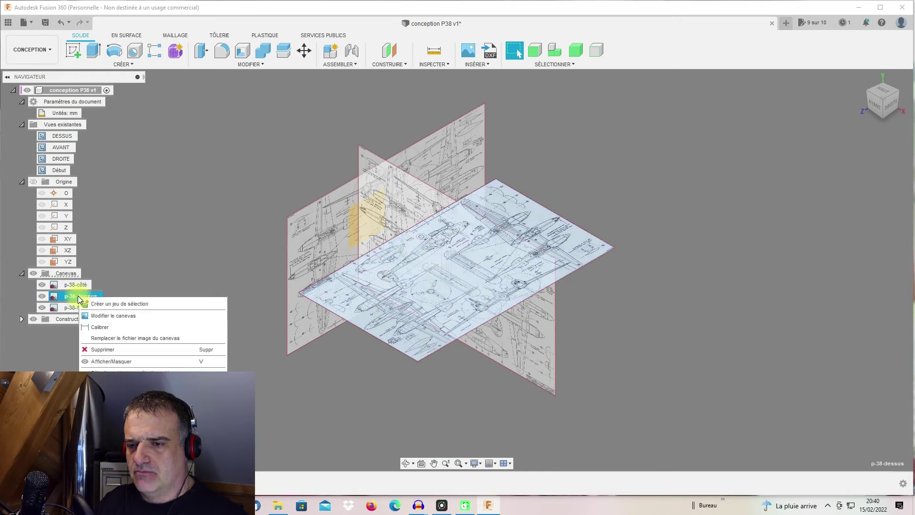
{"action": "left_click", "coordinate": [129, 317]}
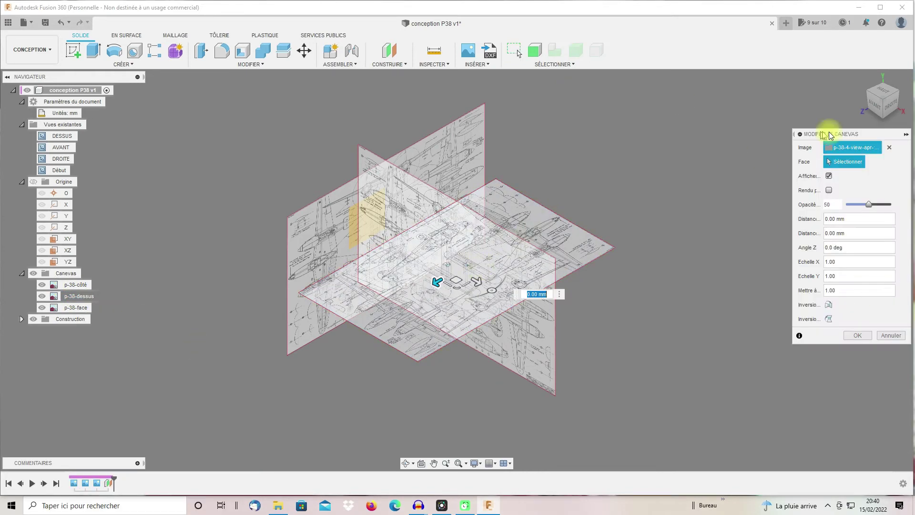
{"action": "left_click", "coordinate": [891, 335]}
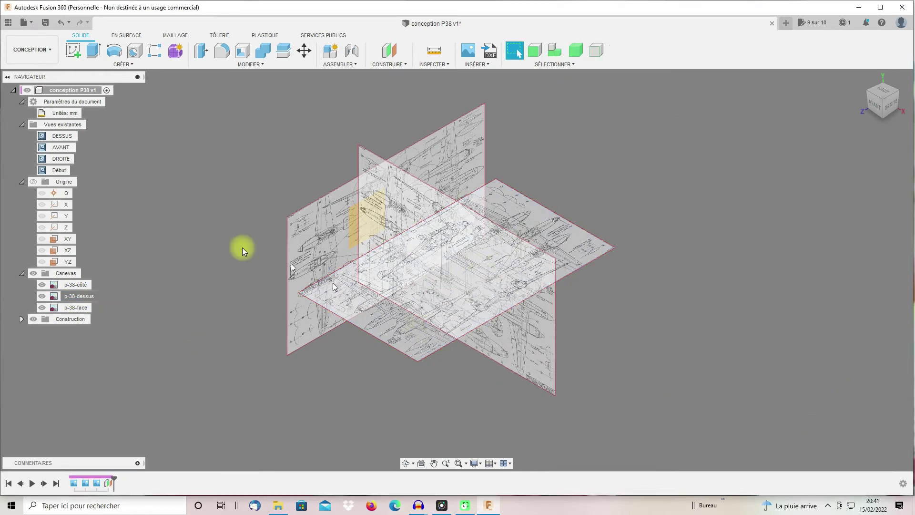
Create a construction plane offset -1000 mm from the XZ origin plane.
{"action": "left_click", "coordinate": [389, 50]}
{"action": "left_click", "coordinate": [470, 290]}
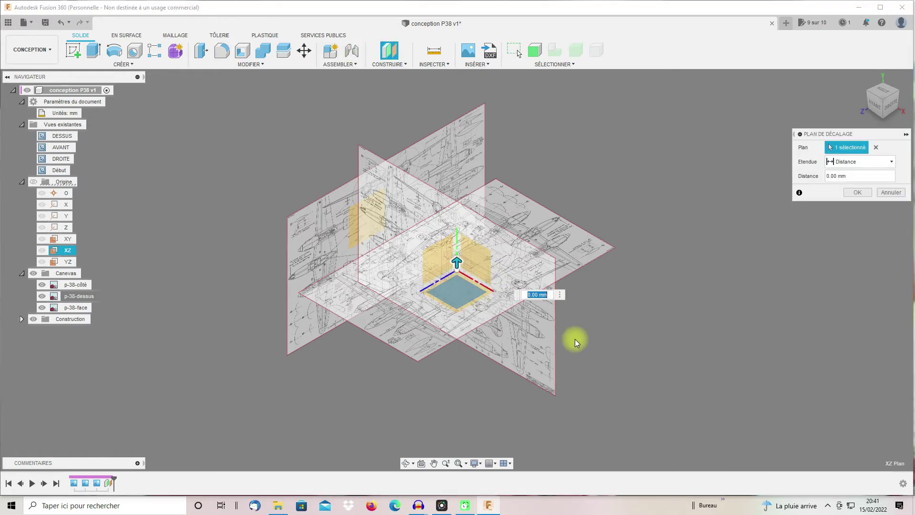
{"action": "type", "text": "-1000"}
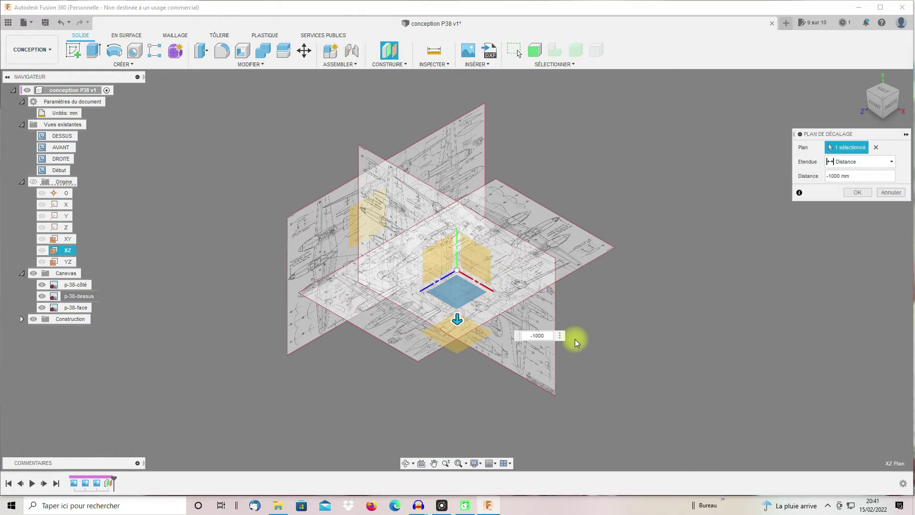
{"action": "key", "text": "Return"}
Reassign the p-38-dessus canvas to the construction plane below the XZ origin plane.
{"action": "right_click", "coordinate": [78, 296]}
{"action": "left_click", "coordinate": [227, 361]}
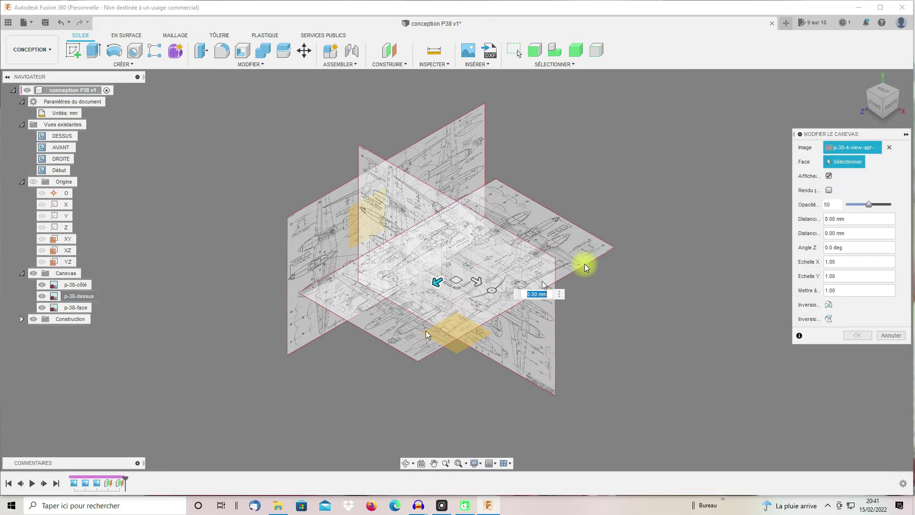
{"action": "left_click", "coordinate": [444, 339]}
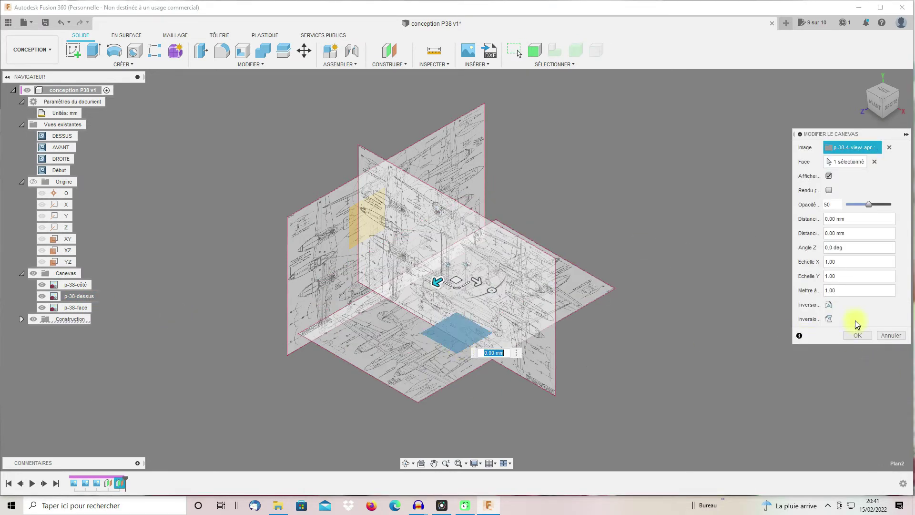
{"action": "left_click", "coordinate": [859, 335]}
Create a construction plane offset 1000 mm from the XY origin plane.
{"action": "left_click", "coordinate": [84, 310]}
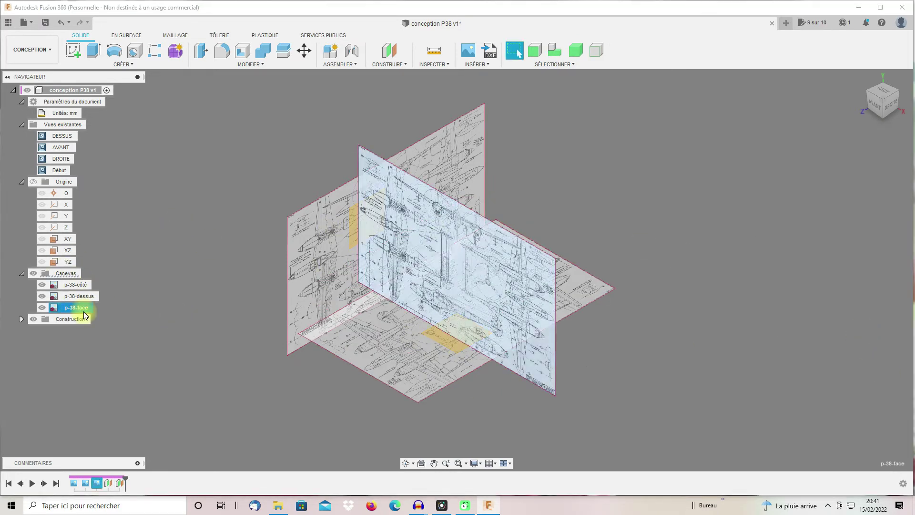
{"action": "left_click", "coordinate": [381, 53]}
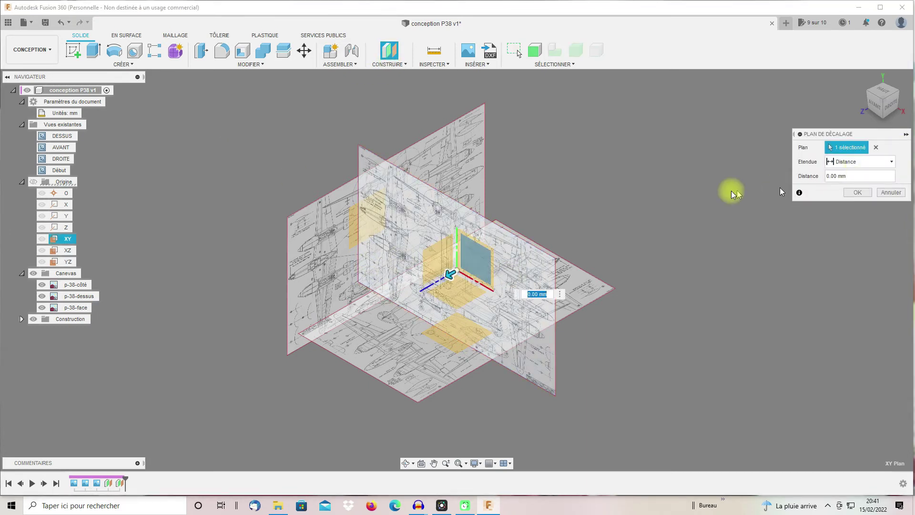
{"action": "type", "text": "100"}
{"action": "key", "text": "Return"}
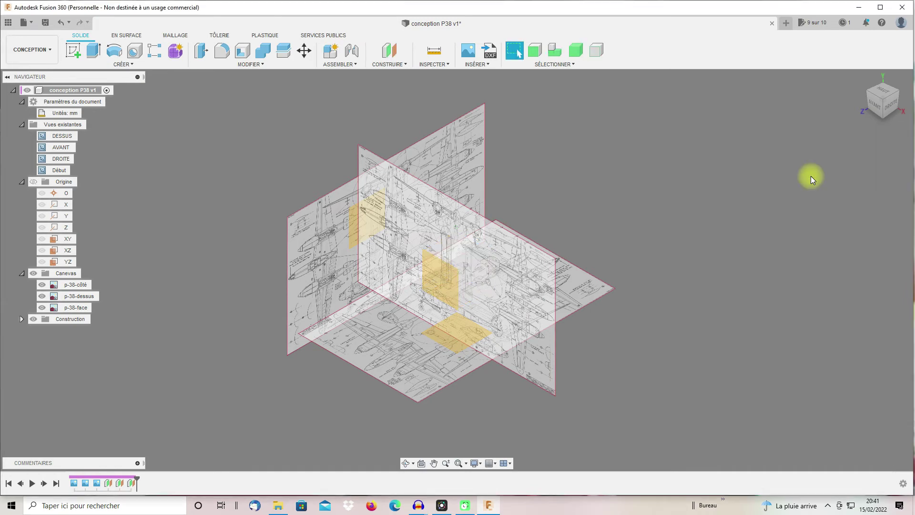
Reassign the p-38-face canvas to the construction plane offset from the XY plane.
{"action": "left_click", "coordinate": [447, 280]}
{"action": "left_click", "coordinate": [74, 307]}
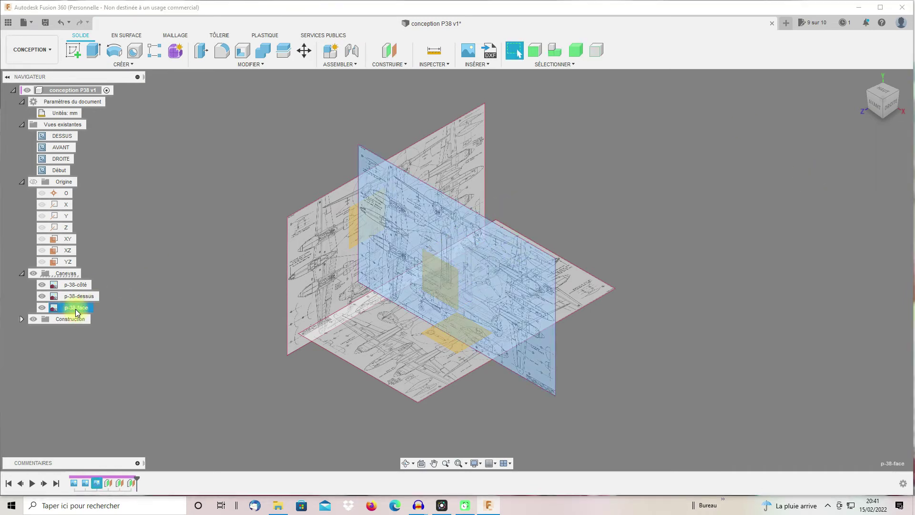
{"action": "right_click", "coordinate": [74, 308]}
{"action": "left_click", "coordinate": [110, 330]}
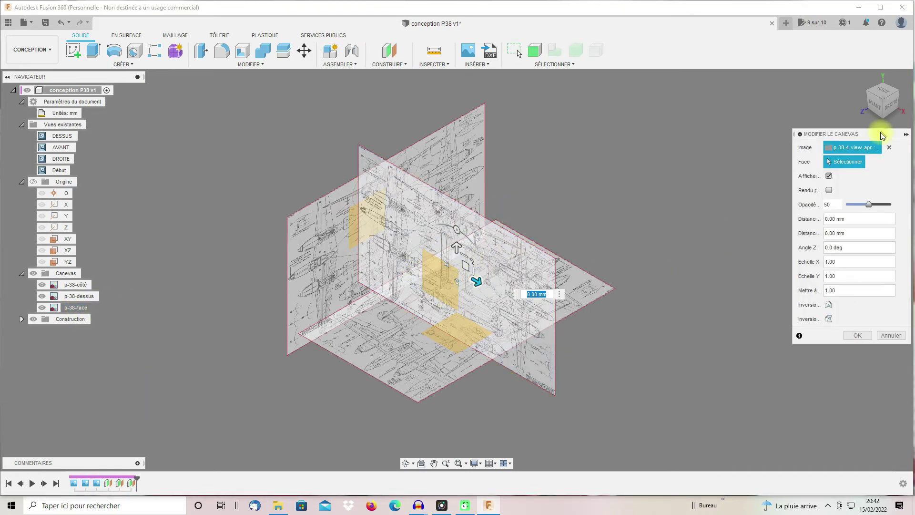
{"action": "left_click", "coordinate": [428, 285]}
{"action": "left_click", "coordinate": [858, 335]}
Shift the p-38-côté canvas within its plane by about -1892 mm, away from the p-38-face canvas.
{"action": "left_click_drag", "start_coordinate": [883, 101], "coordinate": [812, 99]}
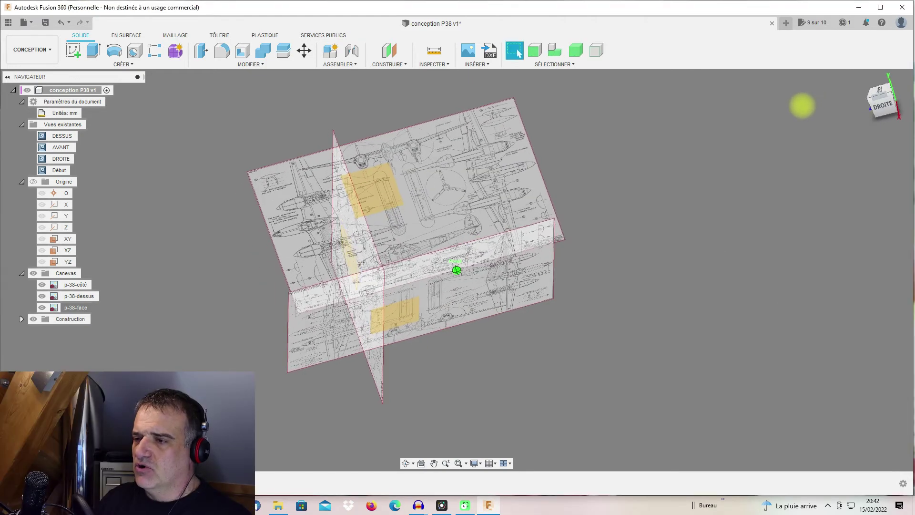
{"action": "scroll", "coordinate": [701, 265], "scroll_direction": "up", "scroll_amount": 3}
{"action": "scroll", "coordinate": [660, 267], "scroll_direction": "down", "scroll_amount": 1}
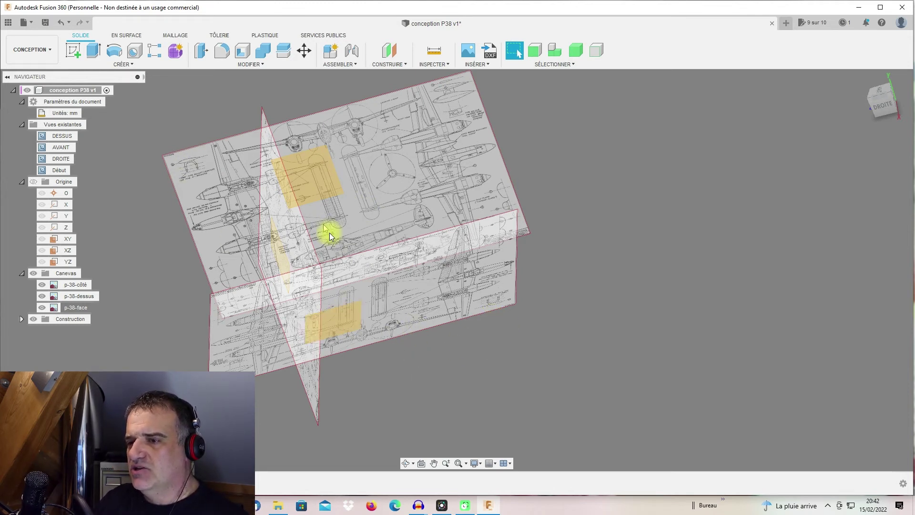
{"action": "middle_click_drag", "start_coordinate": [648, 242], "coordinate": [626, 221]}
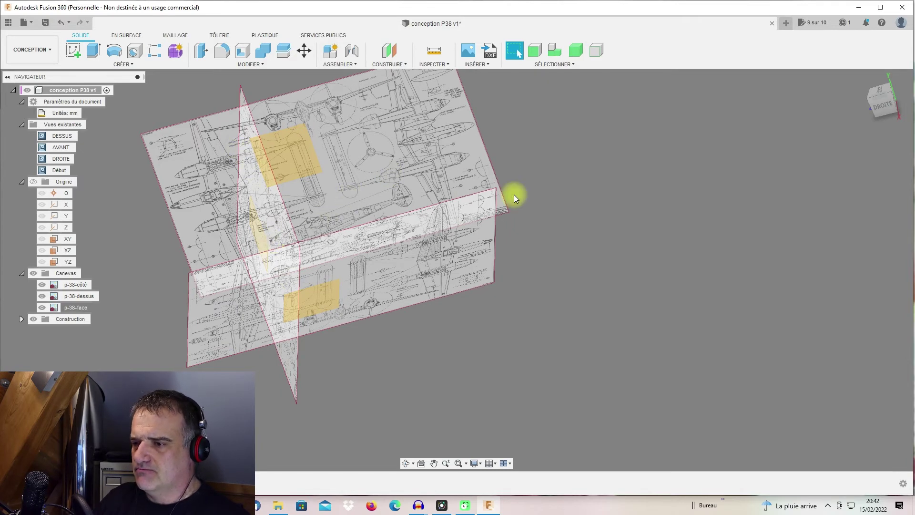
{"action": "middle_click_drag", "start_coordinate": [527, 190], "coordinate": [641, 195]}
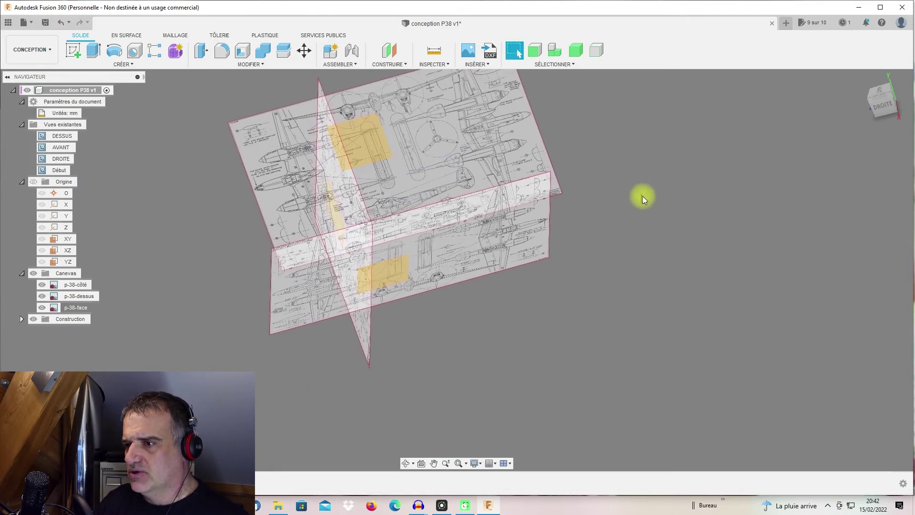
{"action": "right_click", "coordinate": [72, 285]}
{"action": "left_click", "coordinate": [145, 314]}
{"action": "left_click_drag", "start_coordinate": [368, 164], "coordinate": [469, 139]}
{"action": "scroll", "coordinate": [440, 178], "scroll_direction": "up", "scroll_amount": 4}
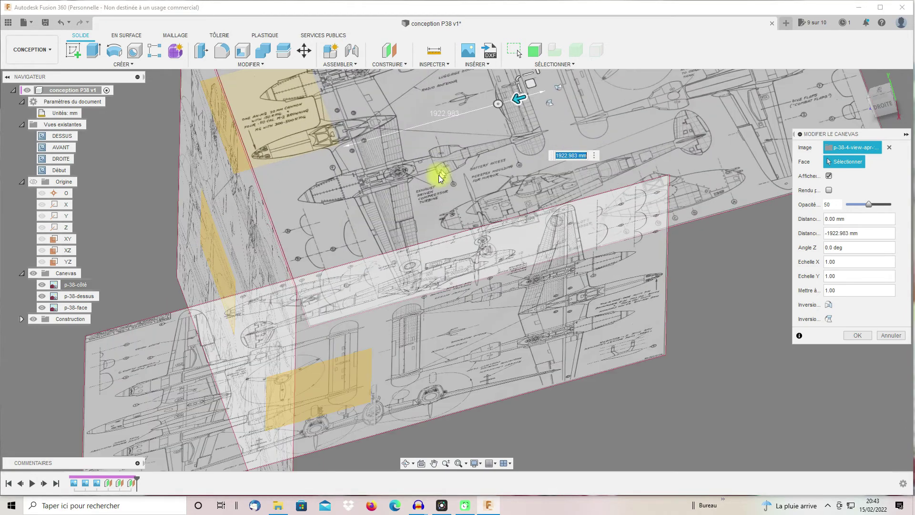
{"action": "middle_click_drag", "start_coordinate": [400, 182], "coordinate": [529, 293]}
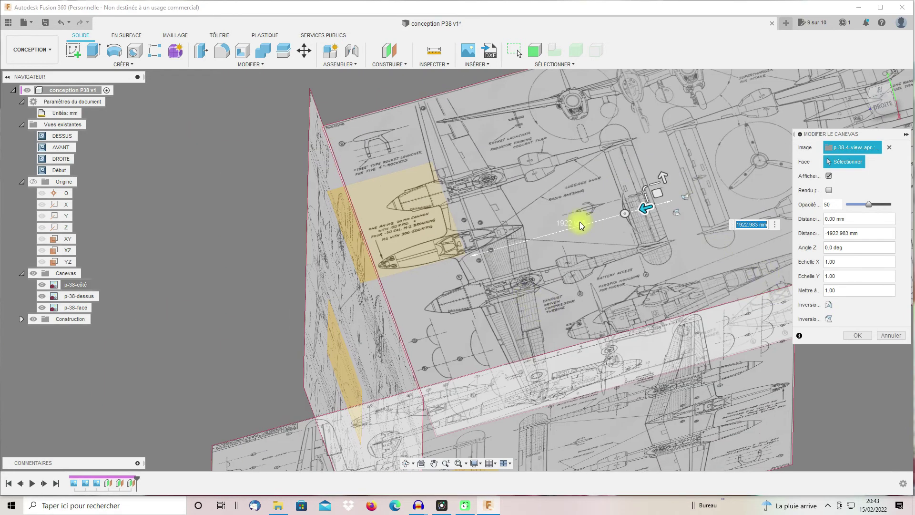
{"action": "left_click_drag", "start_coordinate": [644, 210], "coordinate": [642, 211]}
{"action": "scroll", "coordinate": [388, 221], "scroll_direction": "up", "scroll_amount": 8}
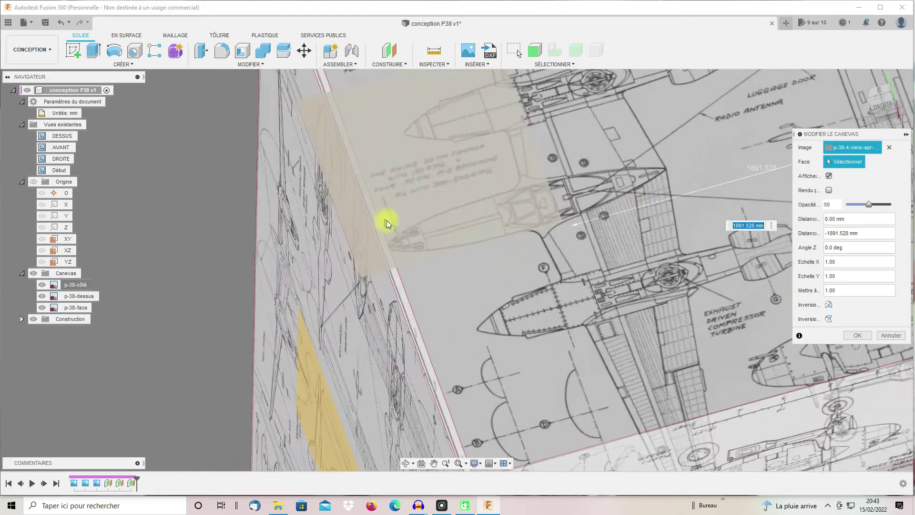
{"action": "scroll", "coordinate": [322, 269], "scroll_direction": "down", "scroll_amount": 5}
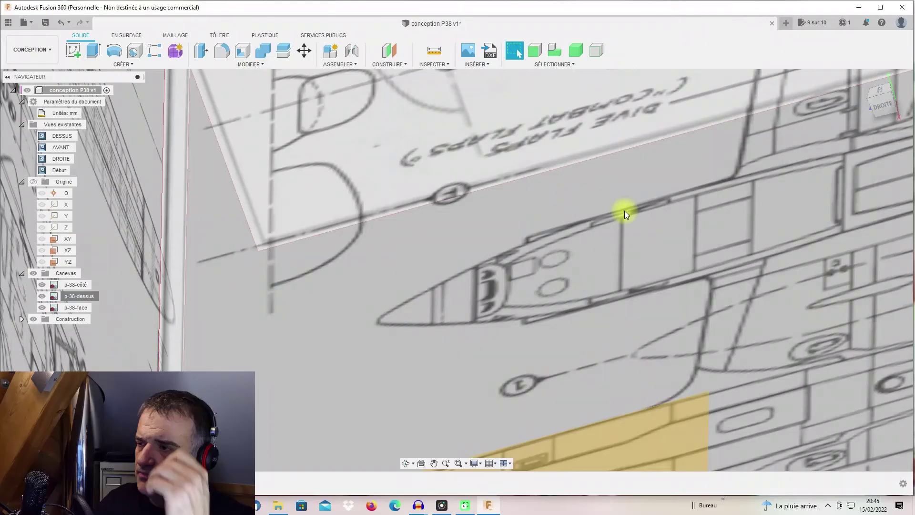
Show the origin planes and start a new sketch on the XY origin plane.
{"action": "scroll", "coordinate": [625, 213], "scroll_direction": "down", "scroll_amount": 3}
{"action": "scroll", "coordinate": [625, 213], "scroll_direction": "down", "scroll_amount": 5}
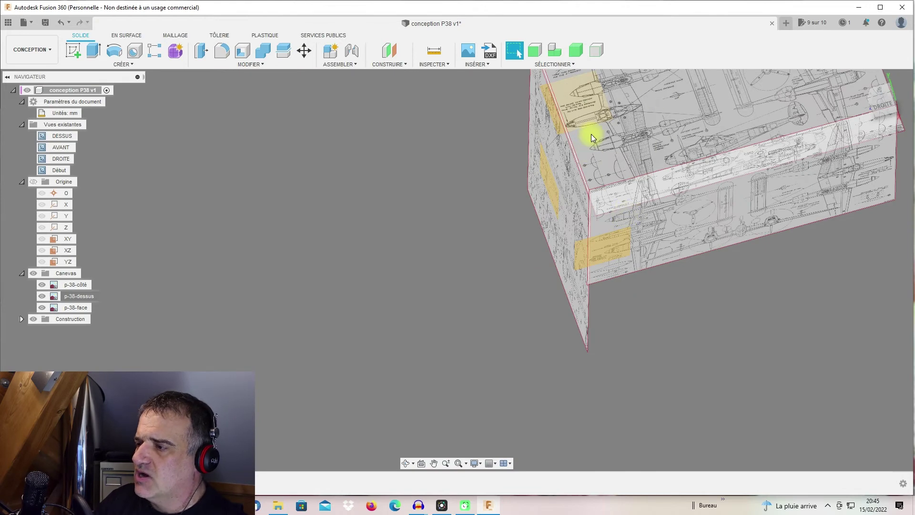
{"action": "scroll", "coordinate": [547, 106], "scroll_direction": "up", "scroll_amount": 2}
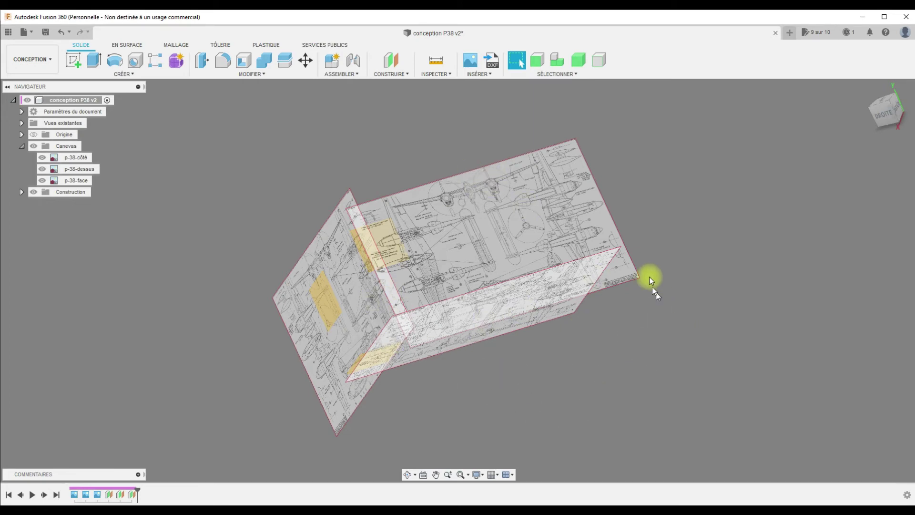
{"action": "scroll", "coordinate": [634, 256], "scroll_direction": "up", "scroll_amount": 3}
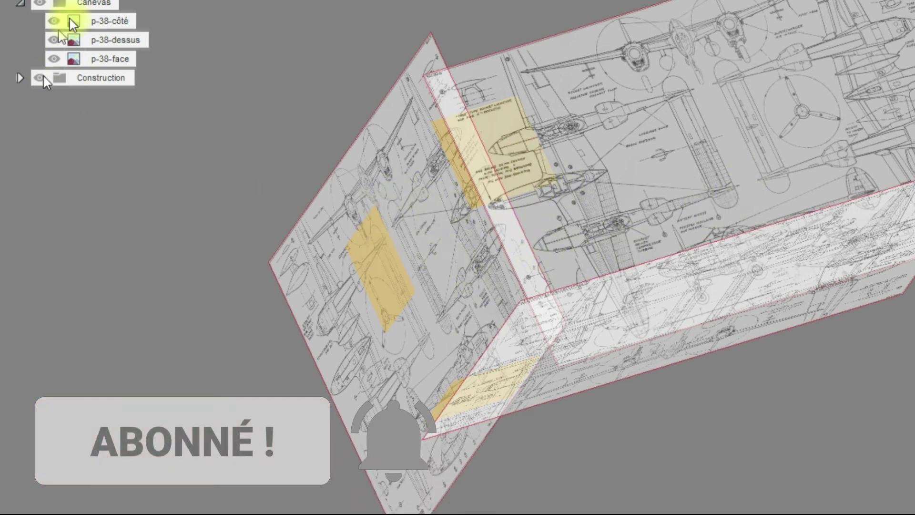
{"action": "left_click", "coordinate": [347, 245]}
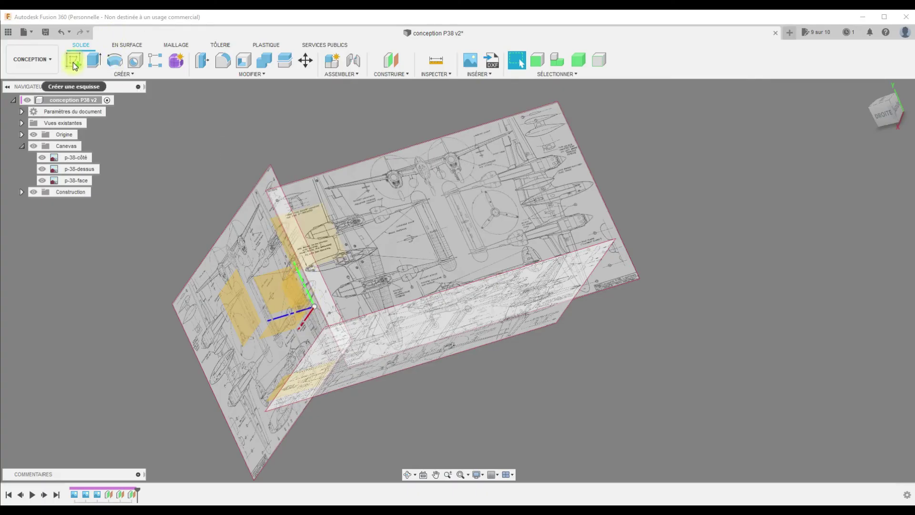
{"action": "left_click", "coordinate": [73, 61]}
{"action": "left_click", "coordinate": [302, 301]}
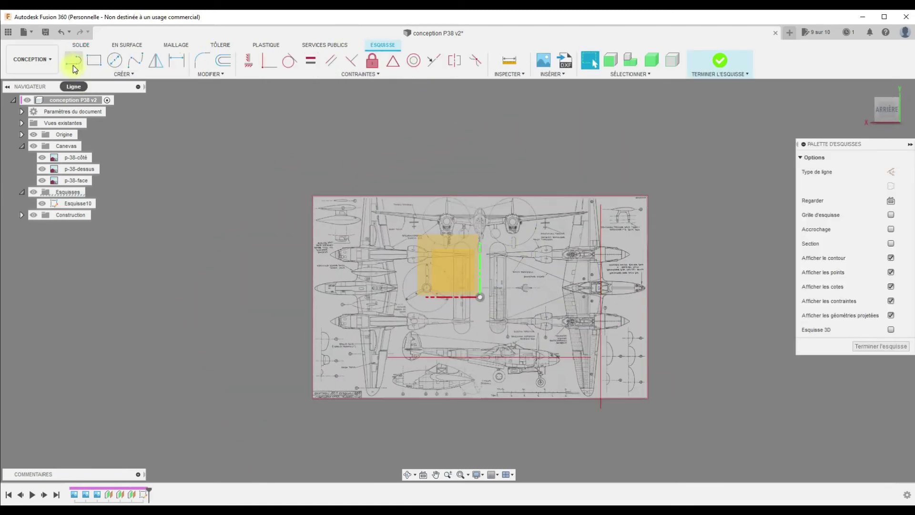
Try to sketch a vertical construction line about 3313 mm long, running upward from the origin.
{"action": "left_click", "coordinate": [73, 62]}
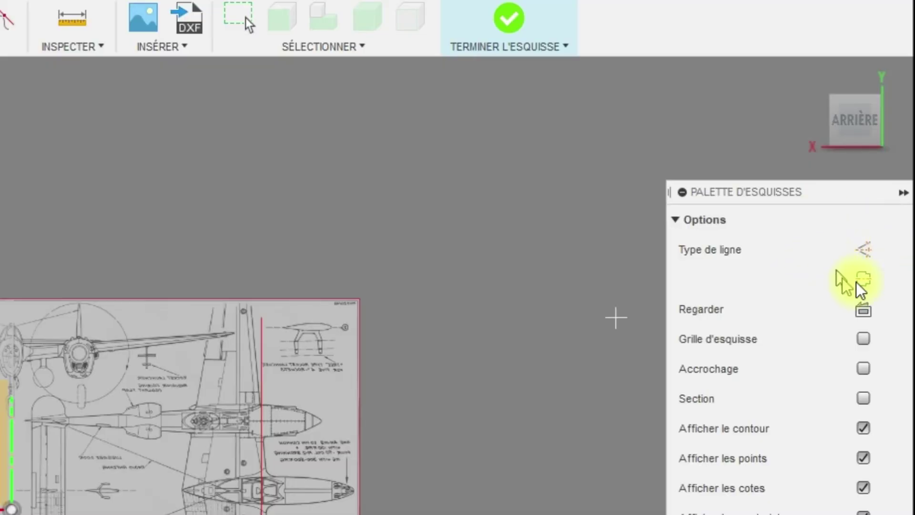
{"action": "left_click", "coordinate": [865, 251]}
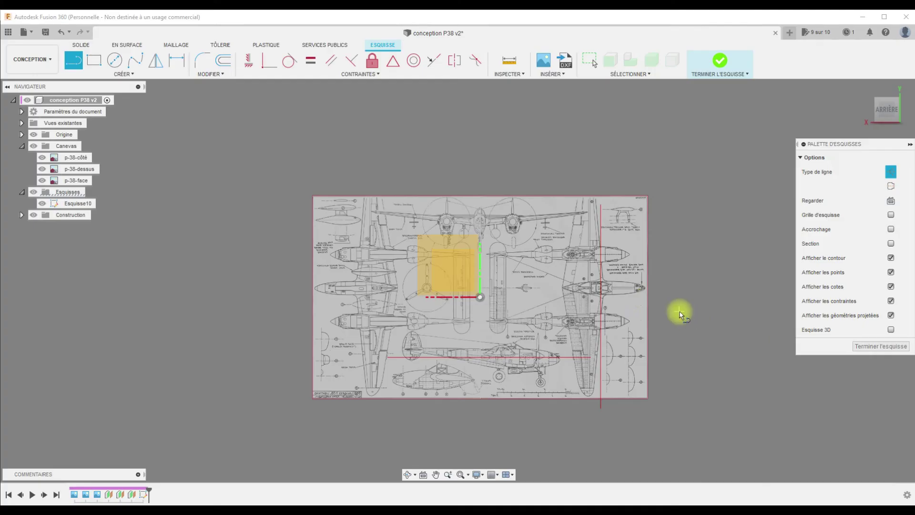
{"action": "left_click", "coordinate": [481, 298]}
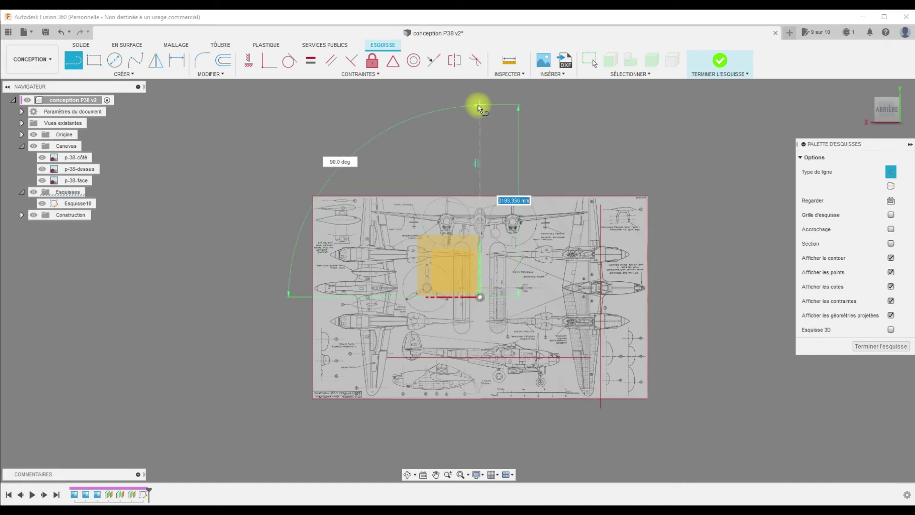
{"action": "left_click", "coordinate": [480, 98]}
{"action": "key", "text": "Escape"}
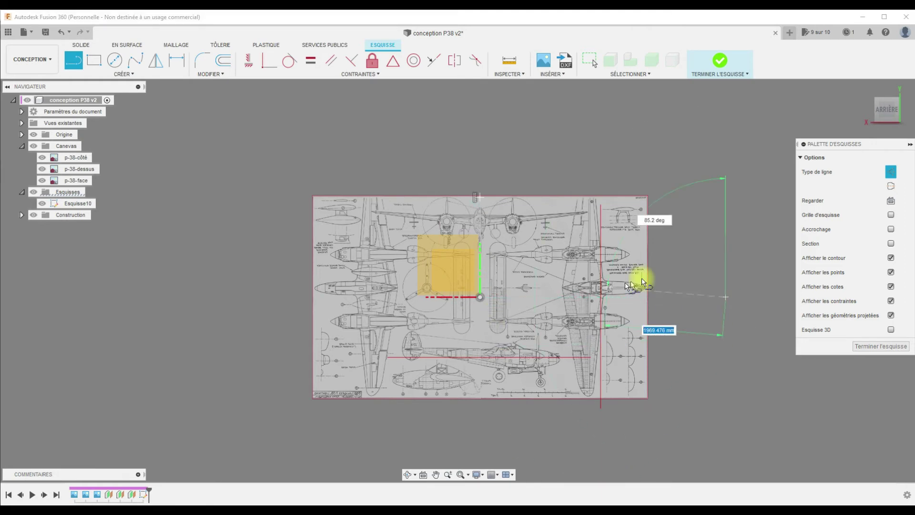
{"action": "key", "text": "Escape"}
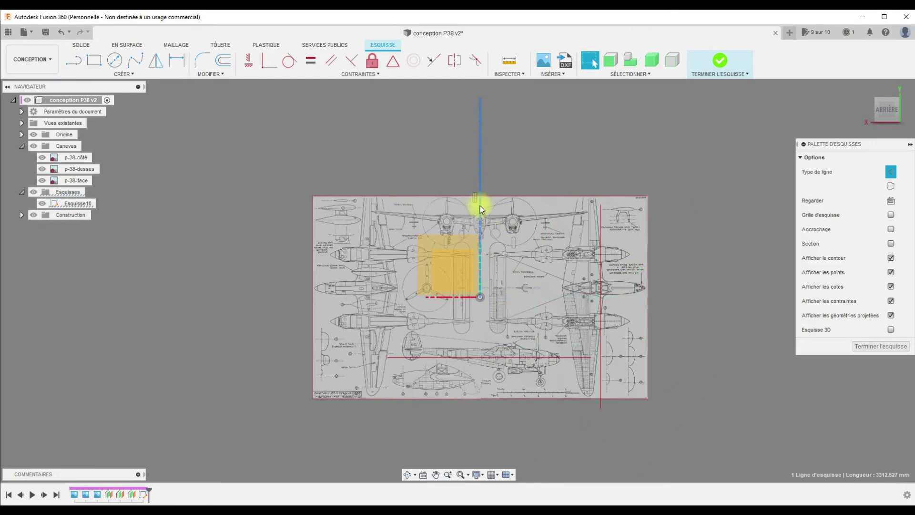
Sketch a vertical construction line from the origin down past the canvas's lower edge, and start another line at the origin.
{"action": "key", "text": "l"}
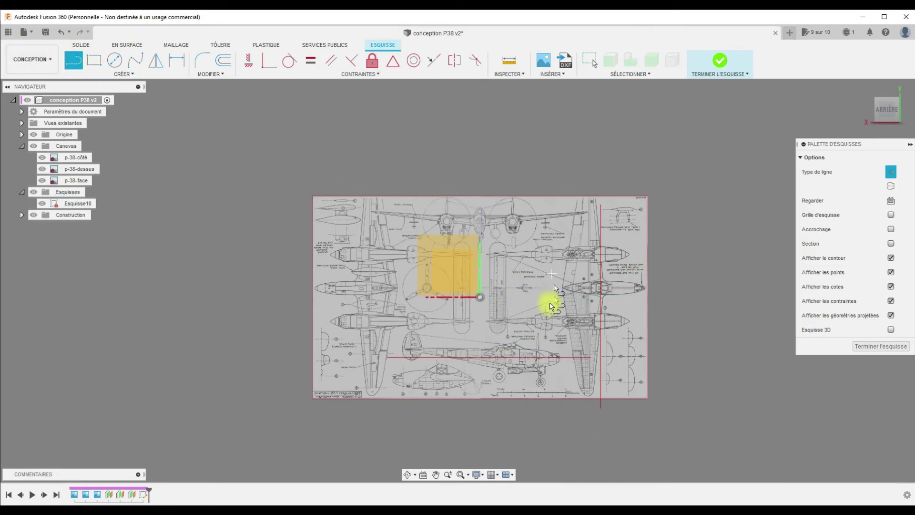
{"action": "left_click", "coordinate": [481, 297]}
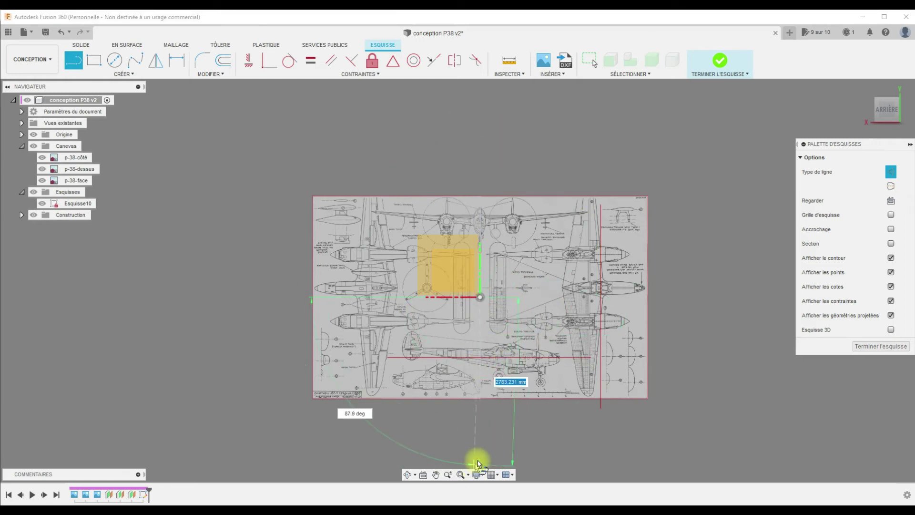
{"action": "left_click", "coordinate": [481, 435]}
{"action": "key", "text": "Escape"}
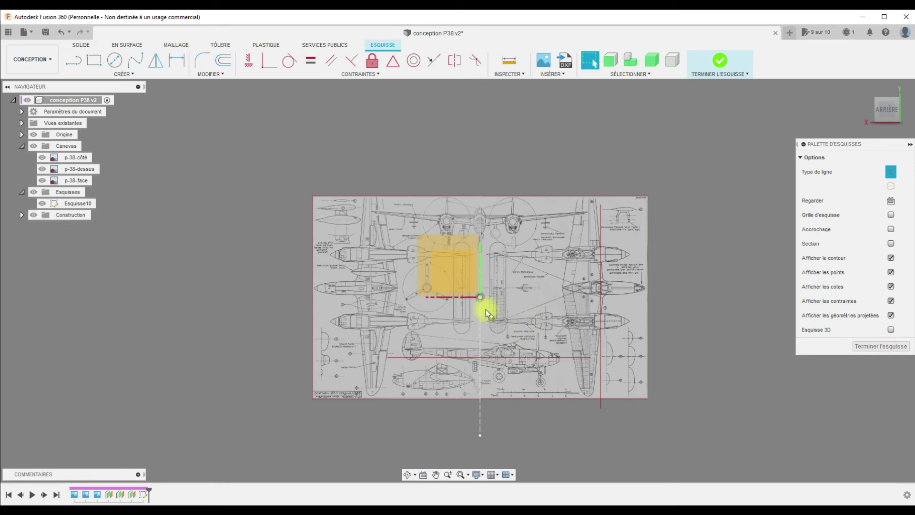
{"action": "left_click", "coordinate": [75, 59]}
{"action": "left_click", "coordinate": [480, 297]}
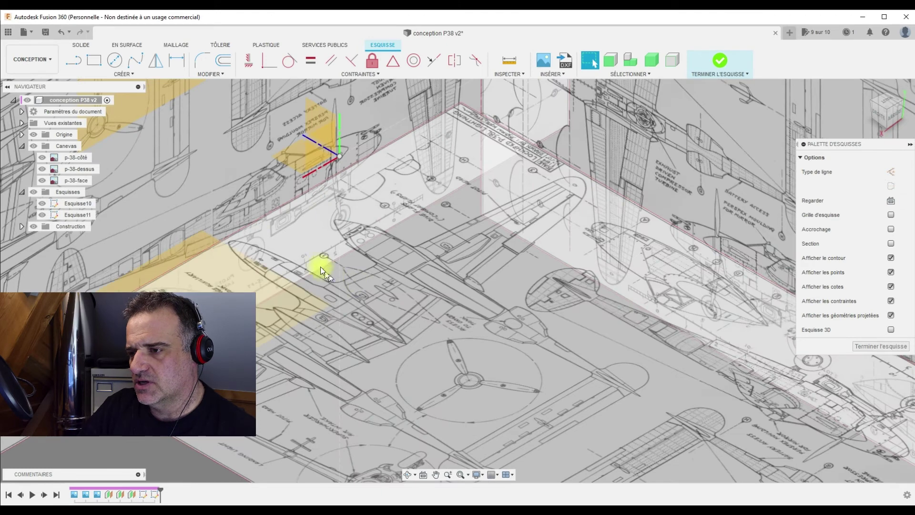
Create a new sketch on the horizontal construction plane Plan2, which carries the top-view canvas.
{"action": "left_click", "coordinate": [342, 246]}
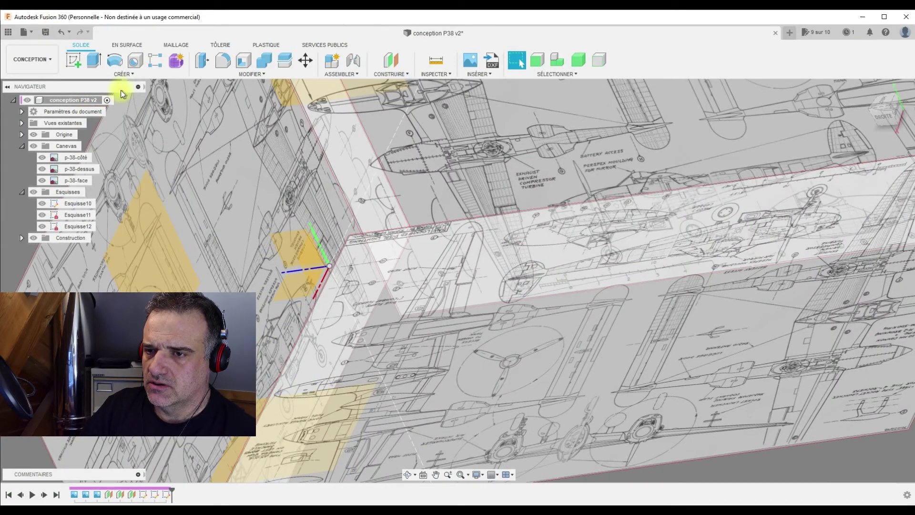
{"action": "left_click", "coordinate": [126, 75]}
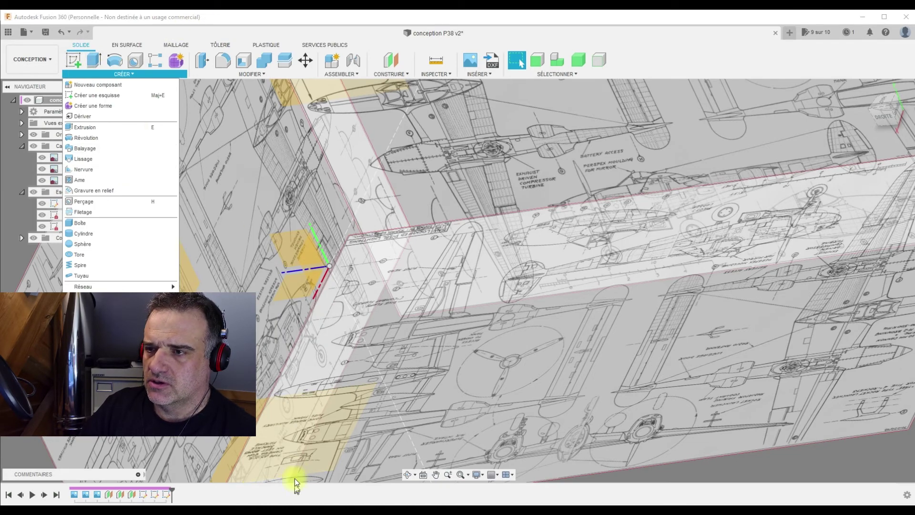
{"action": "left_click", "coordinate": [298, 460]}
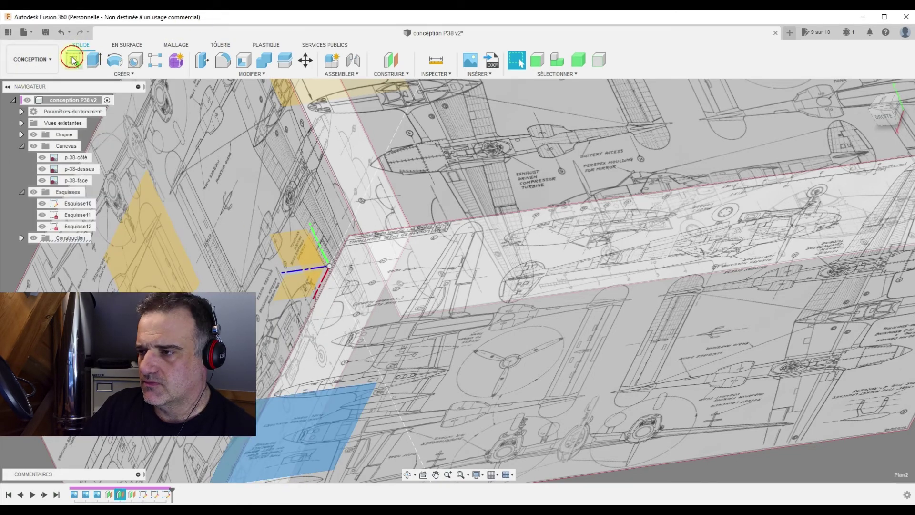
{"action": "left_click", "coordinate": [73, 59]}
{"action": "scroll", "coordinate": [516, 178], "scroll_direction": "down", "scroll_amount": 3}
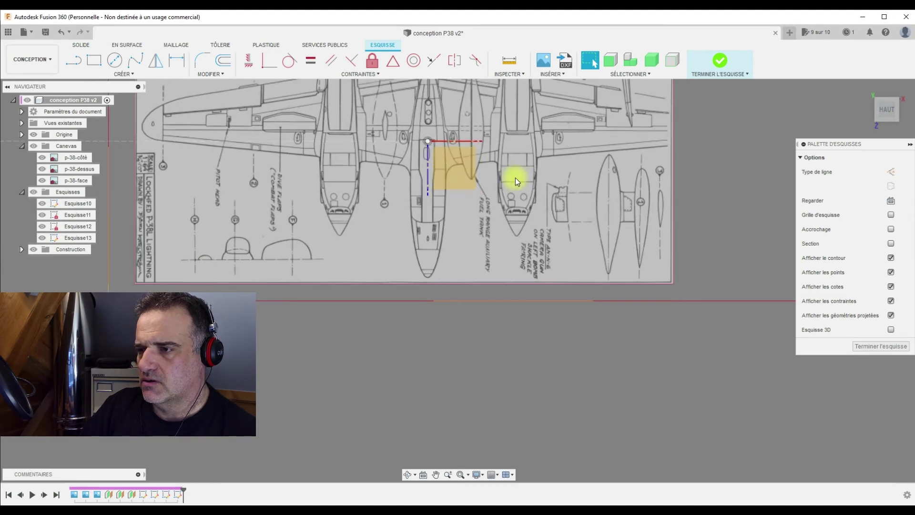
{"action": "scroll", "coordinate": [556, 137], "scroll_direction": "up", "scroll_amount": 5}
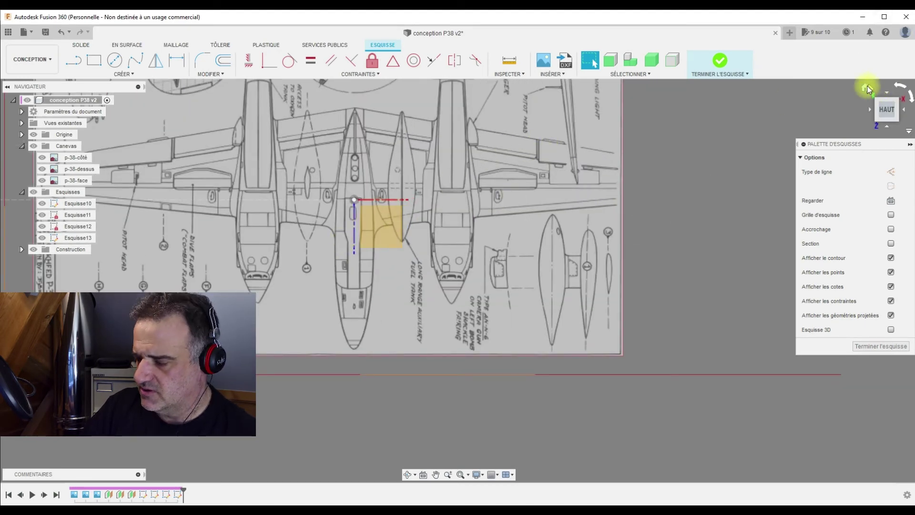
Use Intersection to create a point where the vertical construction line crosses the top-view canvas's sketch plane.
{"action": "left_click", "coordinate": [867, 87]}
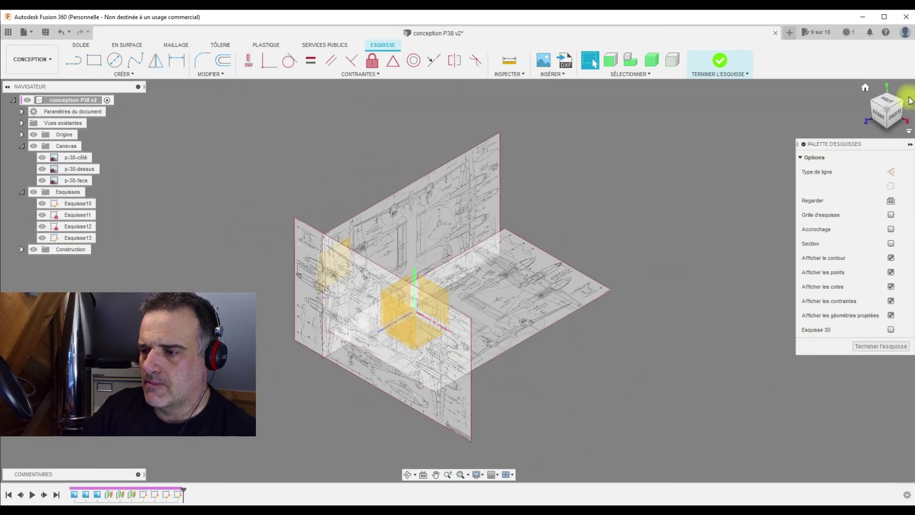
{"action": "mouse_move", "coordinate": [904, 102]}
{"action": "left_mouse_down"}
{"action": "mouse_move", "coordinate": [839, 117]}
{"action": "mouse_move", "coordinate": [805, 98]}
{"action": "mouse_move", "coordinate": [807, 108]}
{"action": "left_mouse_up"}
{"action": "scroll", "coordinate": [339, 416], "scroll_direction": "up", "scroll_amount": 5}
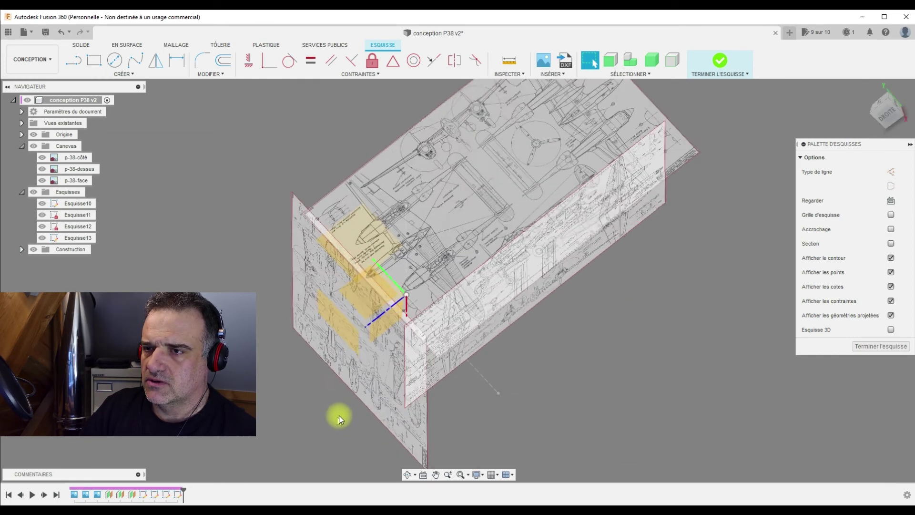
{"action": "scroll", "coordinate": [494, 299], "scroll_direction": "up", "scroll_amount": 1}
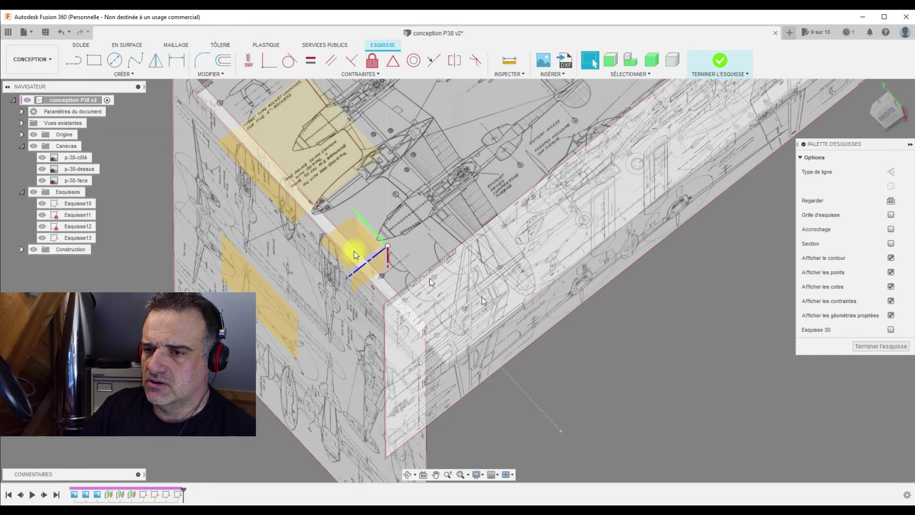
{"action": "left_click", "coordinate": [143, 75]}
{"action": "mouse_move", "coordinate": [114, 233]}
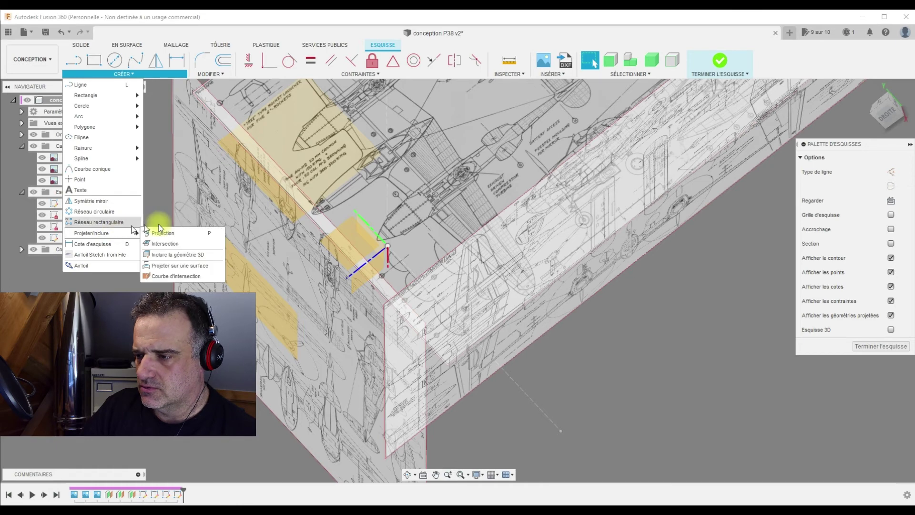
{"action": "left_click", "coordinate": [180, 244]}
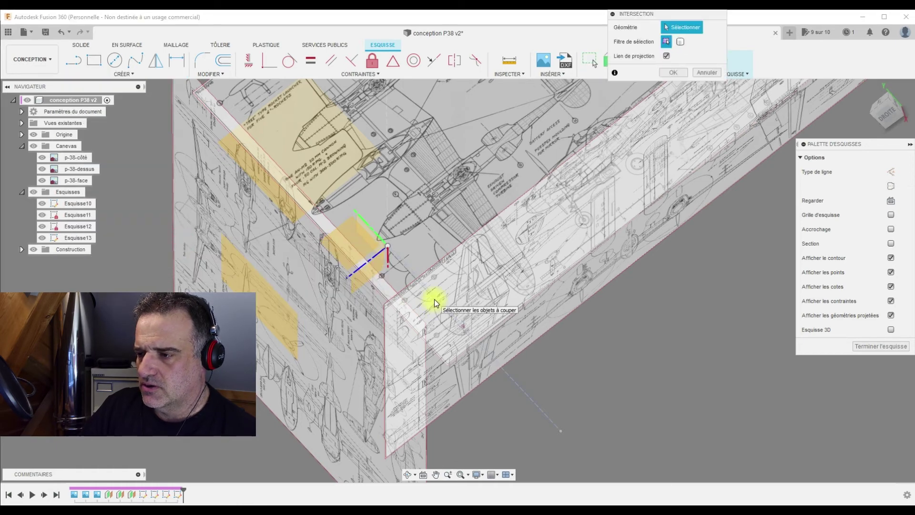
{"action": "scroll", "coordinate": [468, 333], "scroll_direction": "up", "scroll_amount": 3}
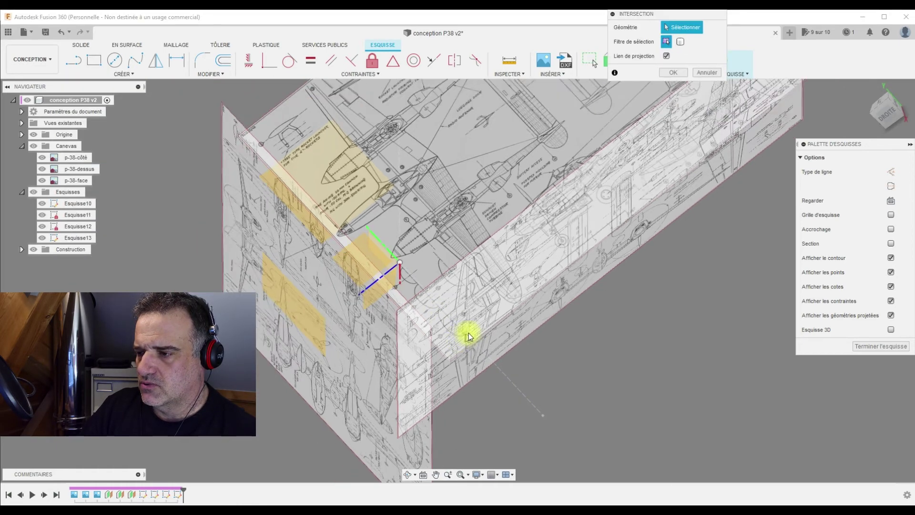
{"action": "scroll", "coordinate": [465, 338], "scroll_direction": "up", "scroll_amount": 4}
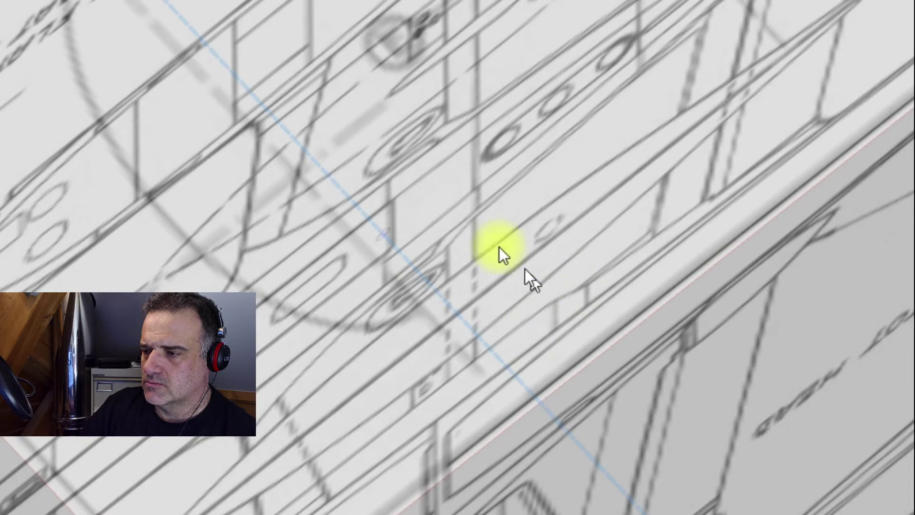
{"action": "left_click", "coordinate": [358, 198]}
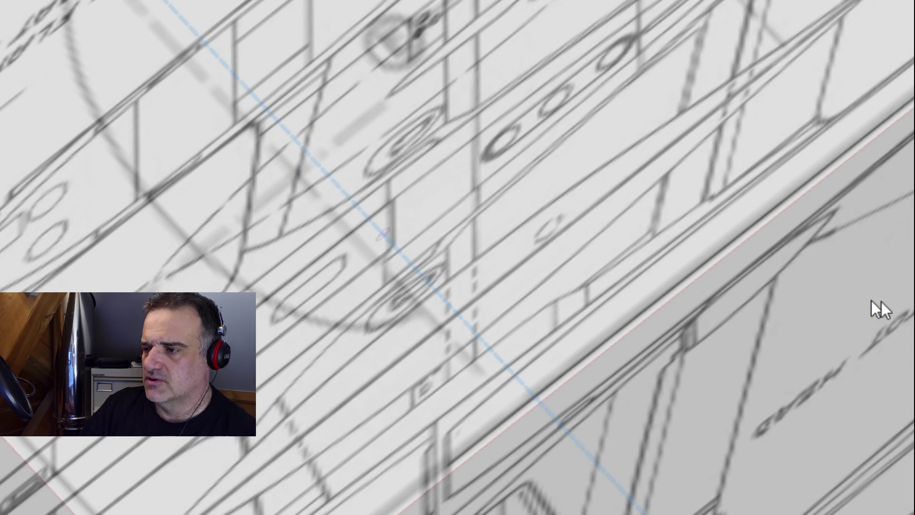
{"action": "key", "text": "space"}
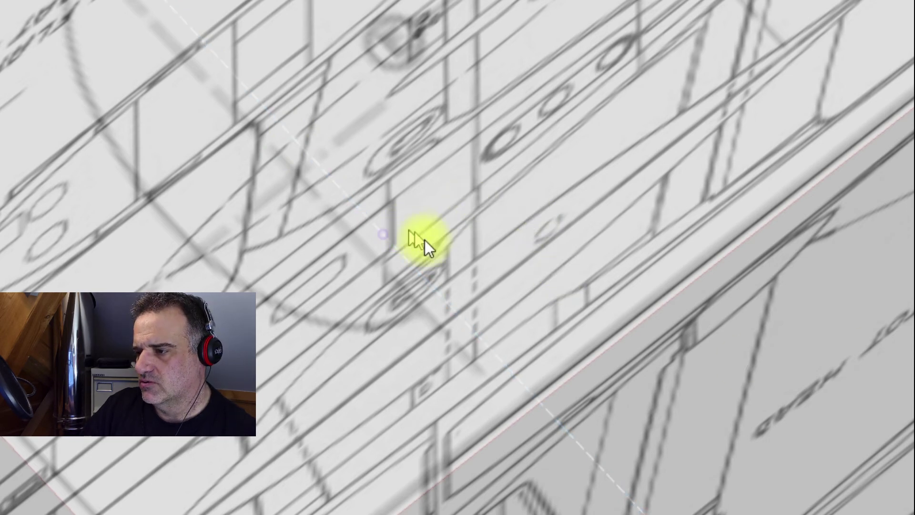
{"action": "scroll", "coordinate": [376, 244], "scroll_direction": "up", "scroll_amount": 4}
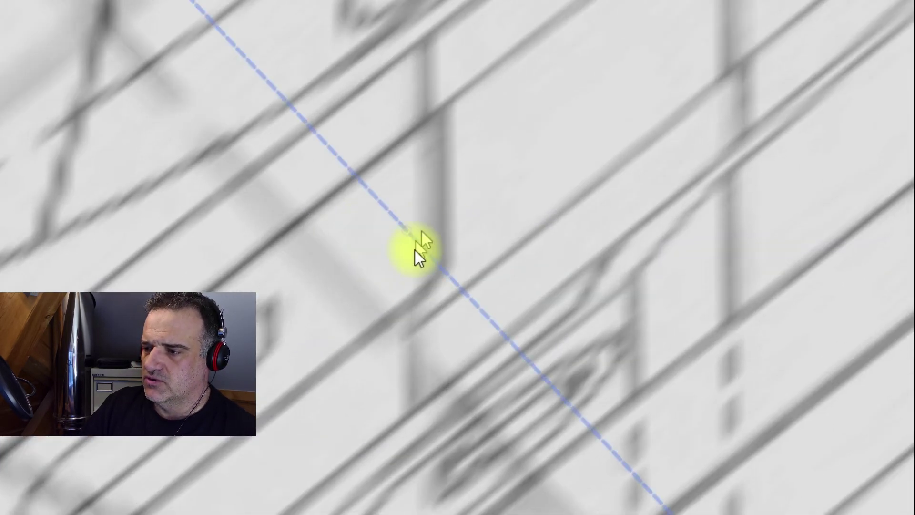
{"action": "scroll", "coordinate": [434, 259], "scroll_direction": "down", "scroll_amount": 2}
{"action": "scroll", "coordinate": [443, 287], "scroll_direction": "down", "scroll_amount": 6}
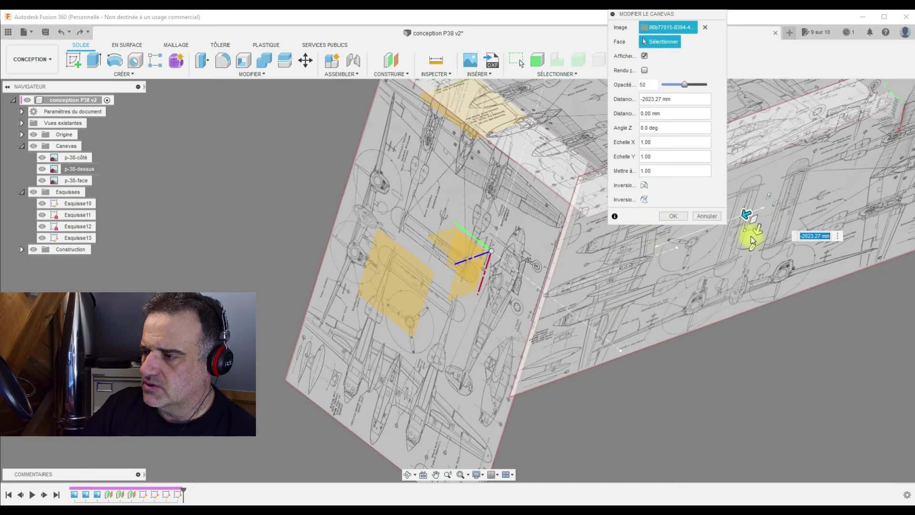
Shift the p-38-dessus canvas to an in-plane distance of 63.903 mm, aligning the fuselage nose with the intersection point.
{"action": "middle_click_drag", "start_coordinate": [751, 236], "coordinate": [832, 95], "text": "shift"}
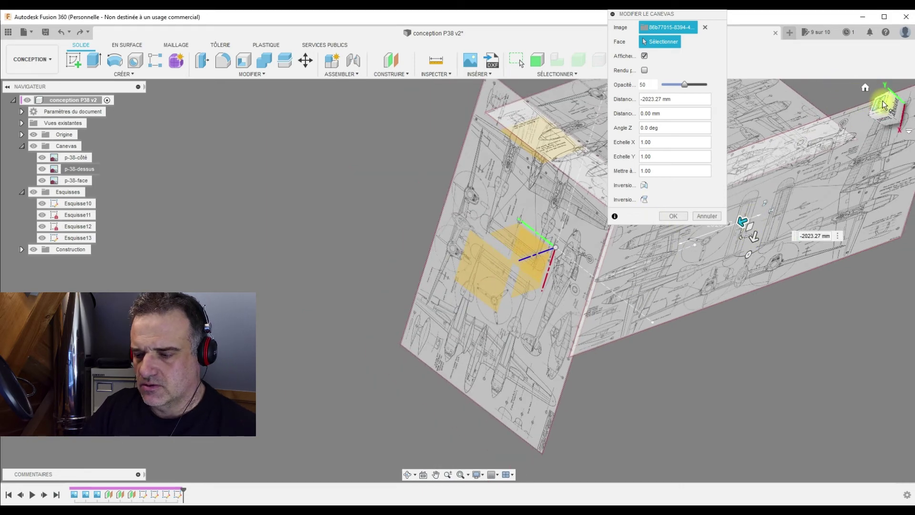
{"action": "left_click", "coordinate": [882, 105]}
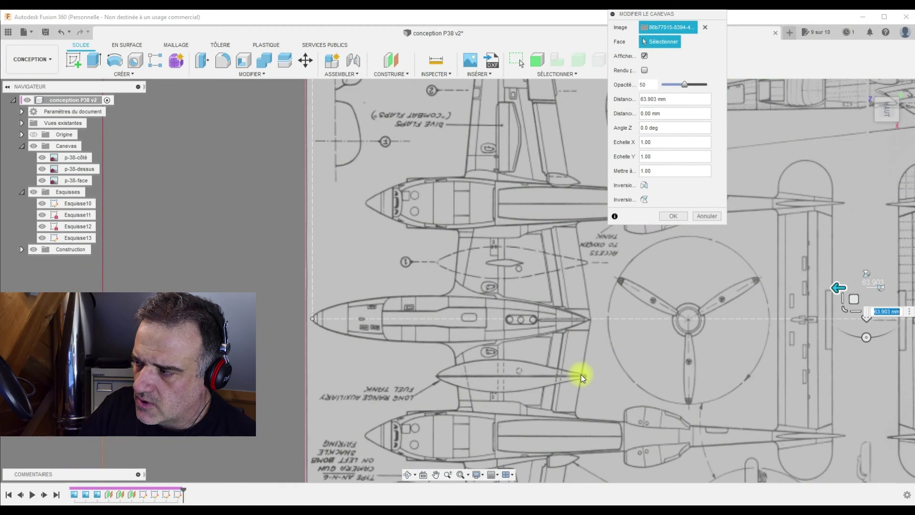
{"action": "left_click", "coordinate": [865, 87]}
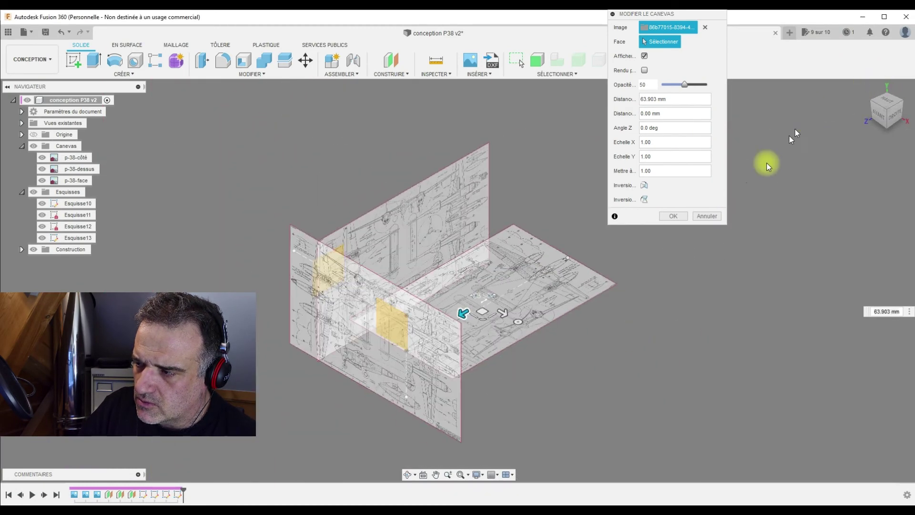
{"action": "left_click", "coordinate": [903, 99]}
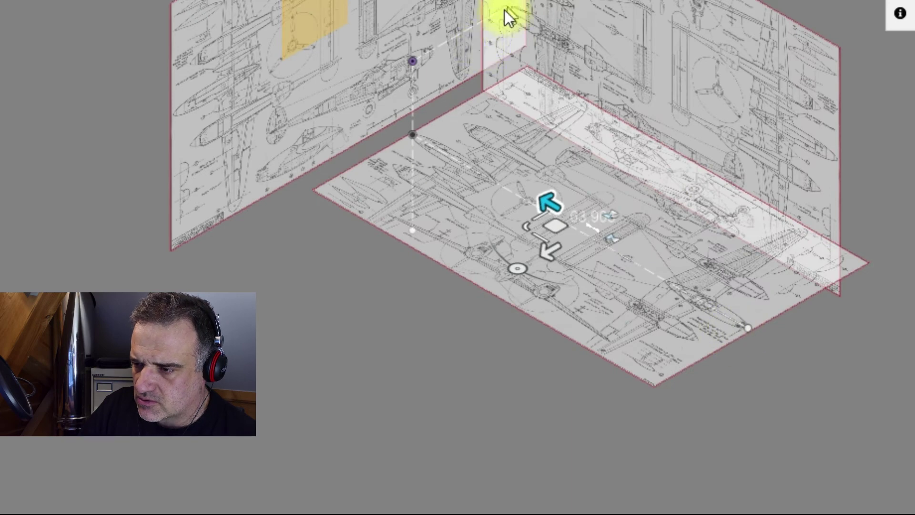
{"action": "scroll", "coordinate": [429, 241], "scroll_direction": "up", "scroll_amount": 8}
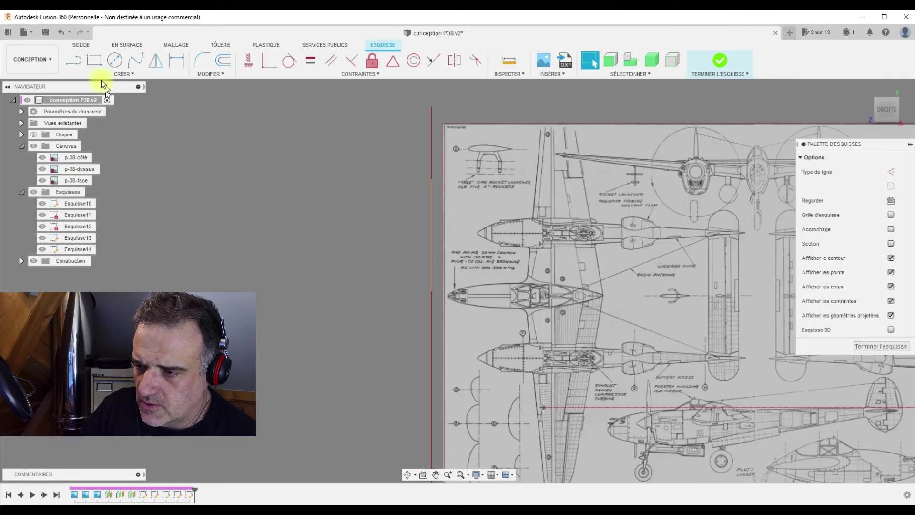
Use Intersection to create a point where the transverse horizontal construction line crosses the side-view canvas's sketch plane.
{"action": "left_click", "coordinate": [120, 75]}
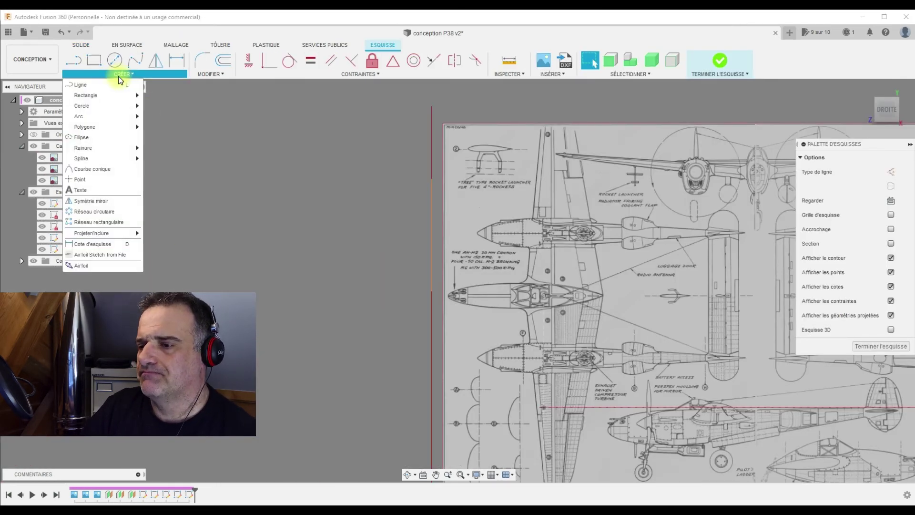
{"action": "mouse_move", "coordinate": [123, 233]}
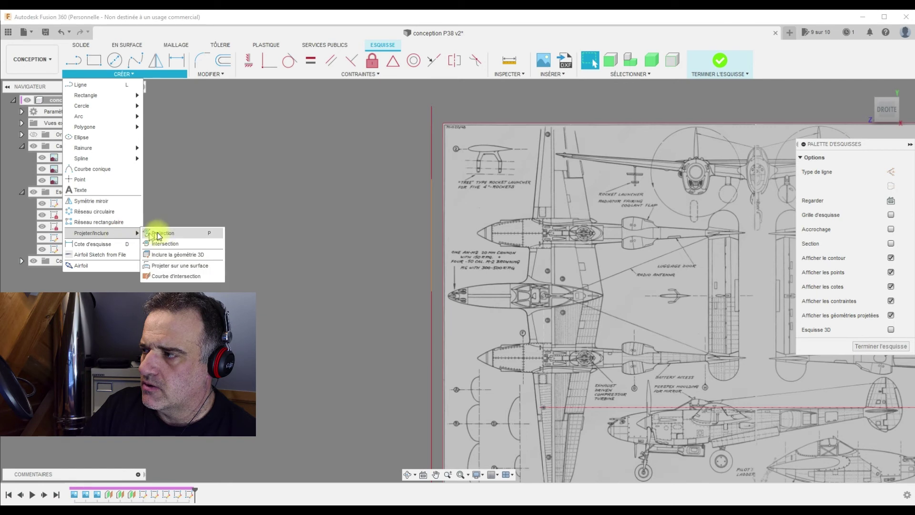
{"action": "left_click", "coordinate": [168, 243]}
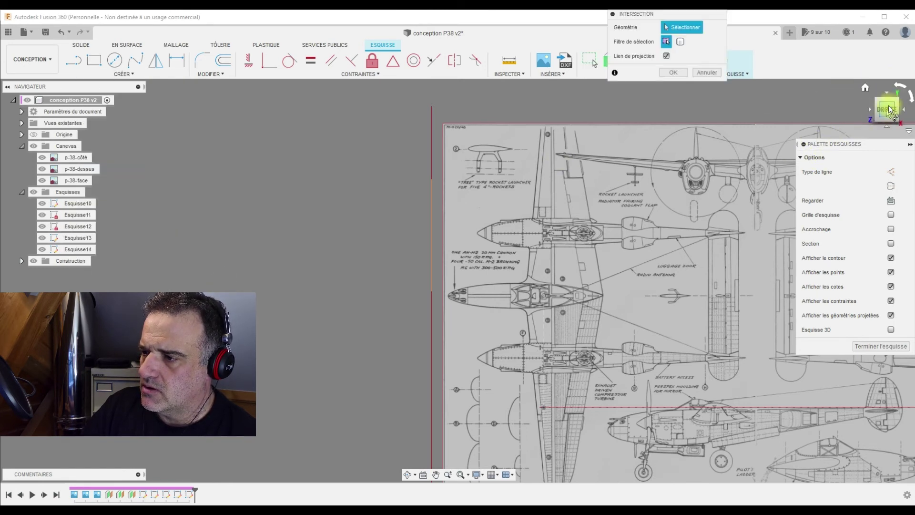
{"action": "left_click_drag", "start_coordinate": [886, 102], "coordinate": [860, 115]}
{"action": "scroll", "coordinate": [482, 287], "scroll_direction": "up", "scroll_amount": 5}
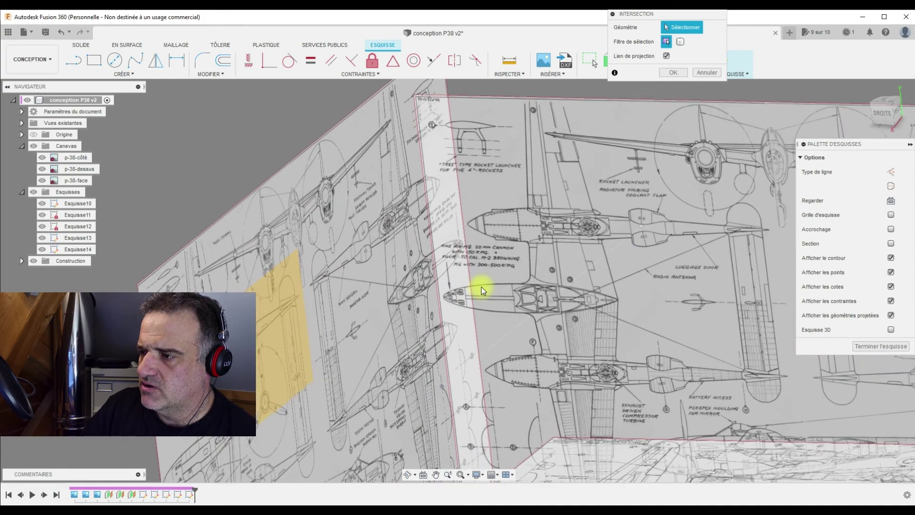
{"action": "left_click", "coordinate": [519, 333]}
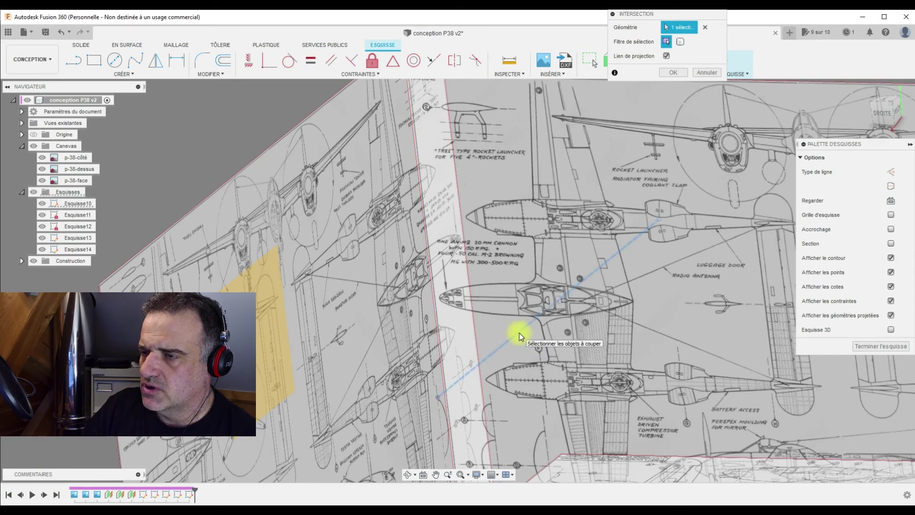
{"action": "scroll", "coordinate": [562, 305], "scroll_direction": "down", "scroll_amount": 3}
{"action": "scroll", "coordinate": [562, 305], "scroll_direction": "up", "scroll_amount": 5}
{"action": "scroll", "coordinate": [561, 305], "scroll_direction": "down", "scroll_amount": 5}
{"action": "scroll", "coordinate": [559, 300], "scroll_direction": "up", "scroll_amount": 8}
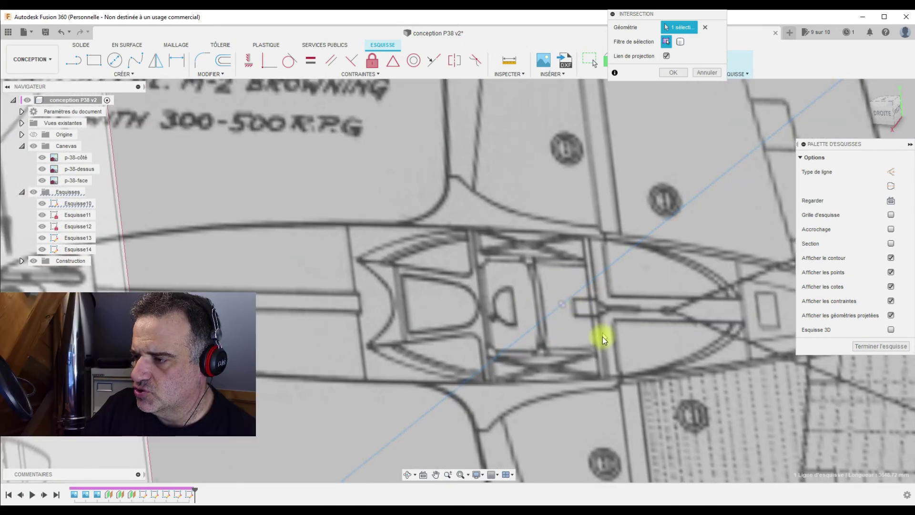
{"action": "scroll", "coordinate": [605, 330], "scroll_direction": "down", "scroll_amount": 5}
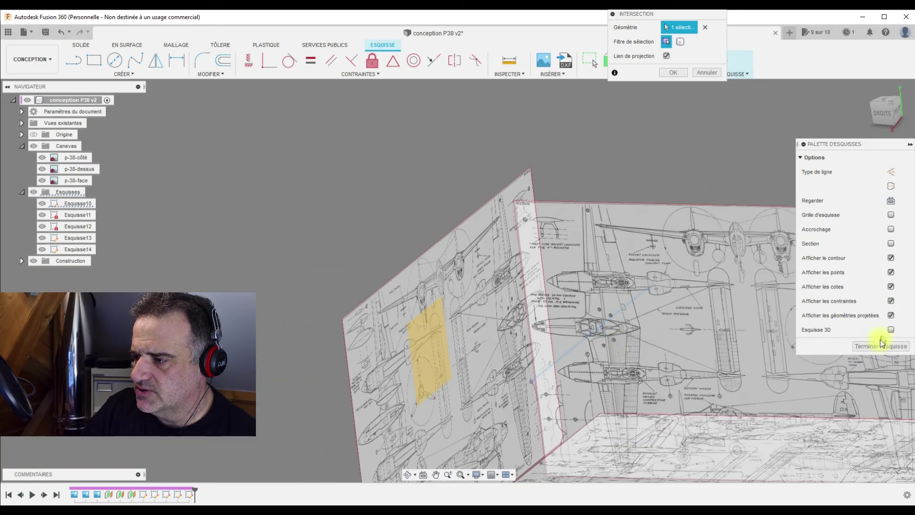
Sketch a horizontal construction line from the intersection point to beyond the far edge of the side-view canvas, and finish the sketch.
{"action": "left_click", "coordinate": [73, 60]}
{"action": "left_click", "coordinate": [601, 329]}
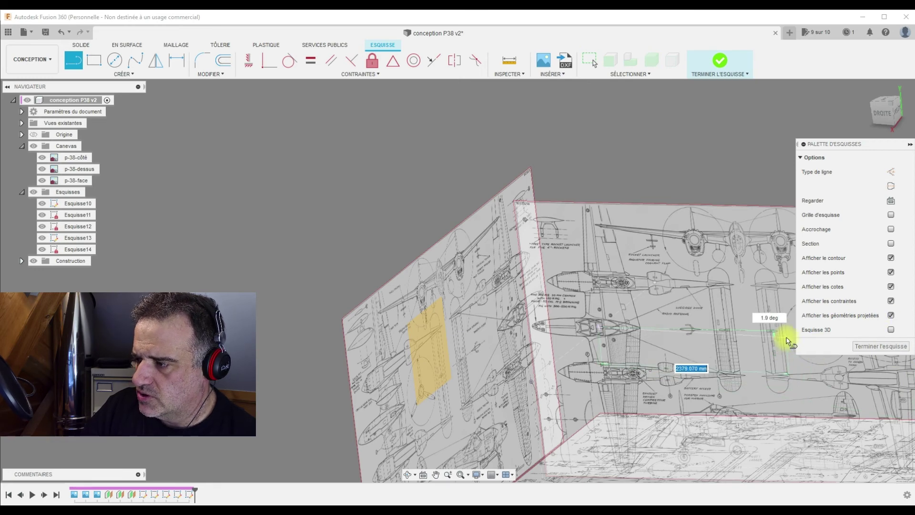
{"action": "scroll", "coordinate": [778, 343], "scroll_direction": "down", "scroll_amount": 3}
{"action": "scroll", "coordinate": [778, 344], "scroll_direction": "down", "scroll_amount": 5}
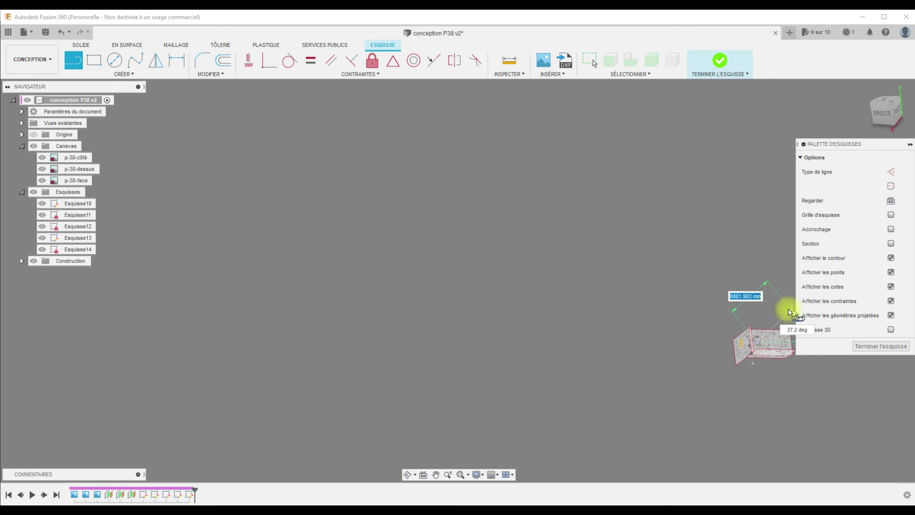
{"action": "scroll", "coordinate": [861, 442], "scroll_direction": "up", "scroll_amount": 8}
{"action": "left_click", "coordinate": [891, 172]}
{"action": "left_click", "coordinate": [724, 352]}
{"action": "left_click", "coordinate": [881, 346]}
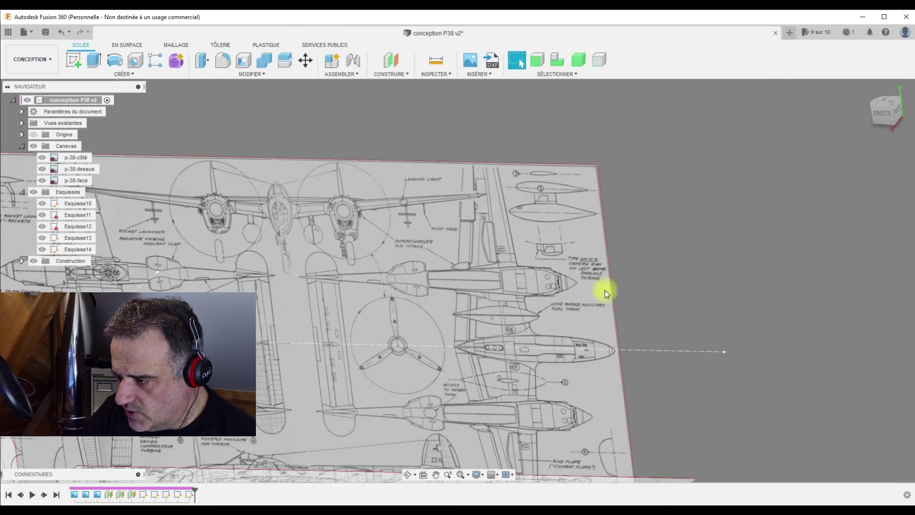
Edit the p-38-côté canvas and move it upward in its plane, using vertical distances of 1129.119 mm and 107.687 mm.
{"action": "scroll", "coordinate": [533, 382], "scroll_direction": "up", "scroll_amount": 8}
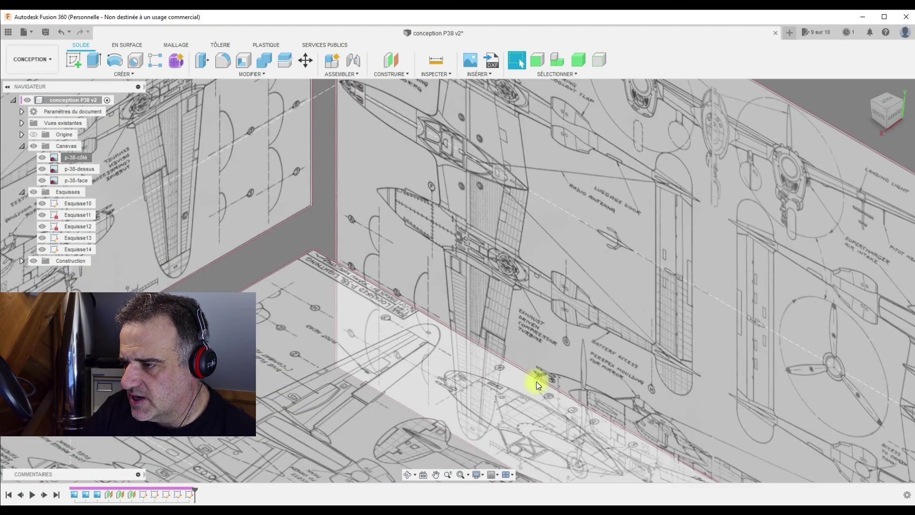
{"action": "scroll", "coordinate": [496, 272], "scroll_direction": "down", "scroll_amount": 4}
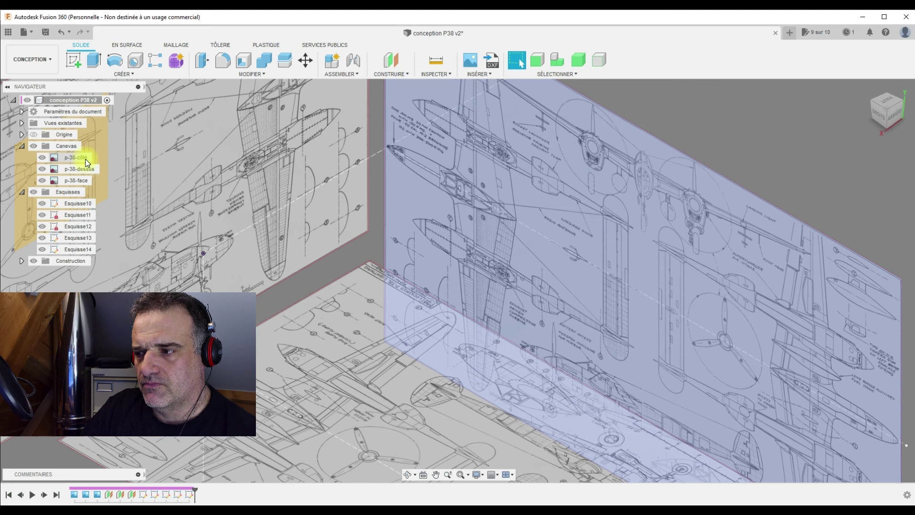
{"action": "right_click", "coordinate": [85, 159]}
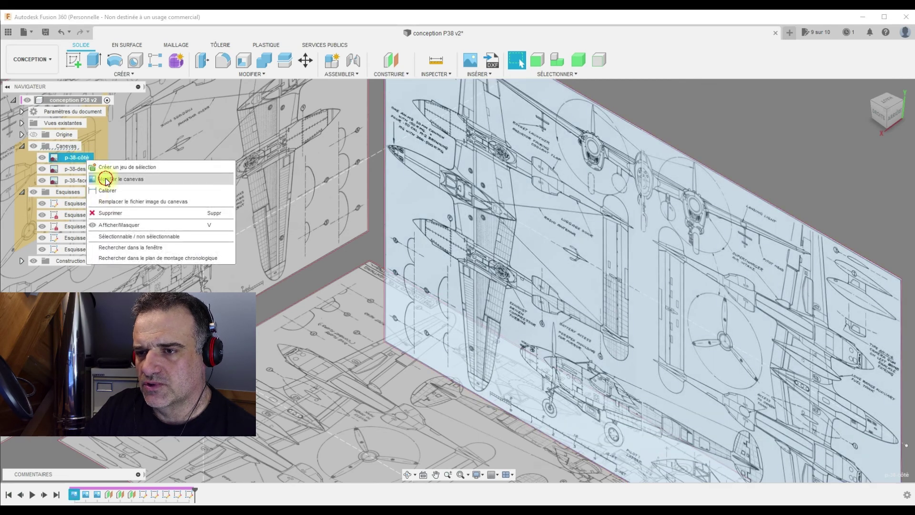
{"action": "left_click", "coordinate": [106, 179]}
{"action": "left_click_drag", "start_coordinate": [619, 303], "coordinate": [517, 69]}
{"action": "scroll", "coordinate": [502, 143], "scroll_direction": "down", "scroll_amount": 5}
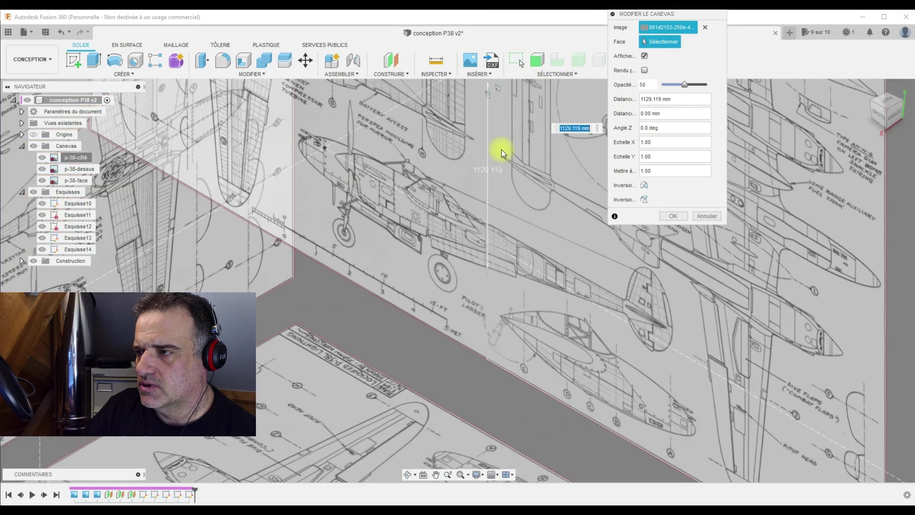
{"action": "scroll", "coordinate": [503, 85], "scroll_direction": "up", "scroll_amount": 10}
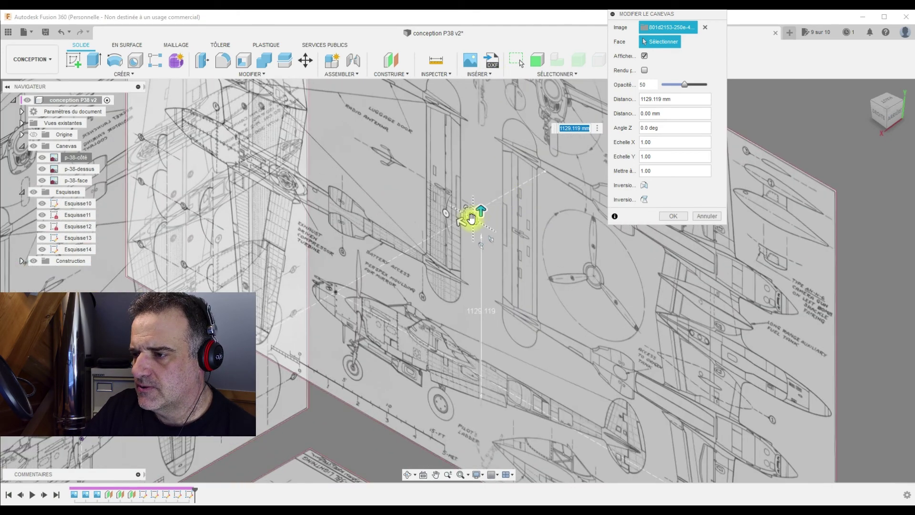
{"action": "left_click_drag", "start_coordinate": [471, 218], "coordinate": [483, 253]}
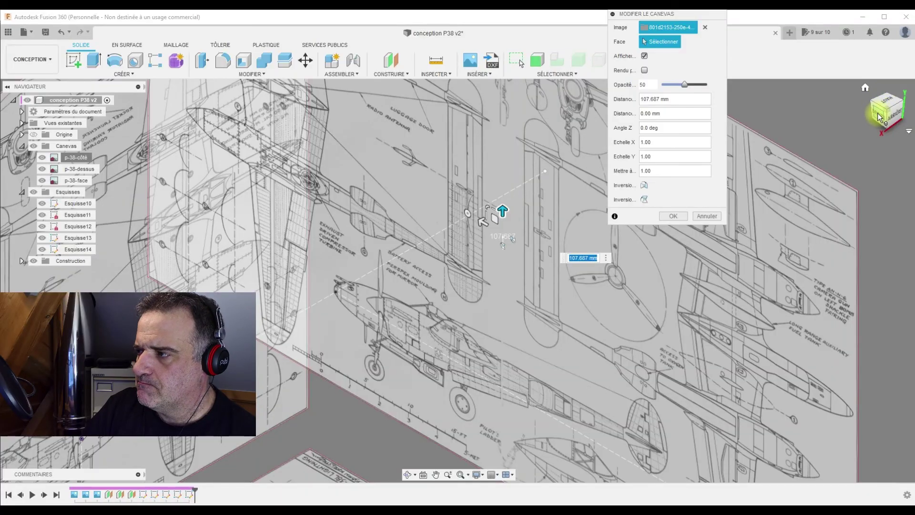
From the right-side view, shift the p-38-côté canvas horizontally by -10.658 mm to line up the nose with the vertical construction line.
{"action": "left_click", "coordinate": [879, 116]}
{"action": "left_click", "coordinate": [643, 145]}
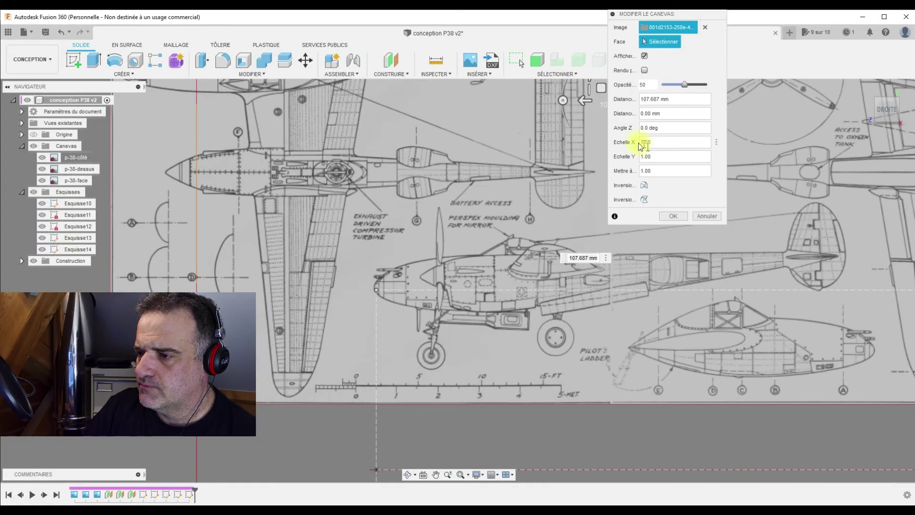
{"action": "left_click", "coordinate": [588, 101]}
{"action": "left_click_drag", "start_coordinate": [589, 103], "coordinate": [591, 102]}
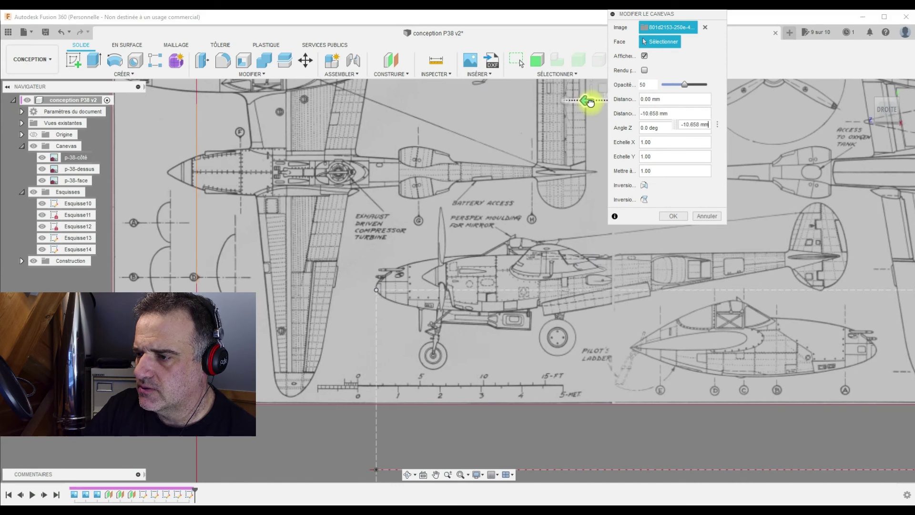
Lower the p-38-côté canvas to a vertical distance of -138.972 mm relative to the horizontal construction line.
{"action": "scroll", "coordinate": [576, 150], "scroll_direction": "down", "scroll_amount": 5}
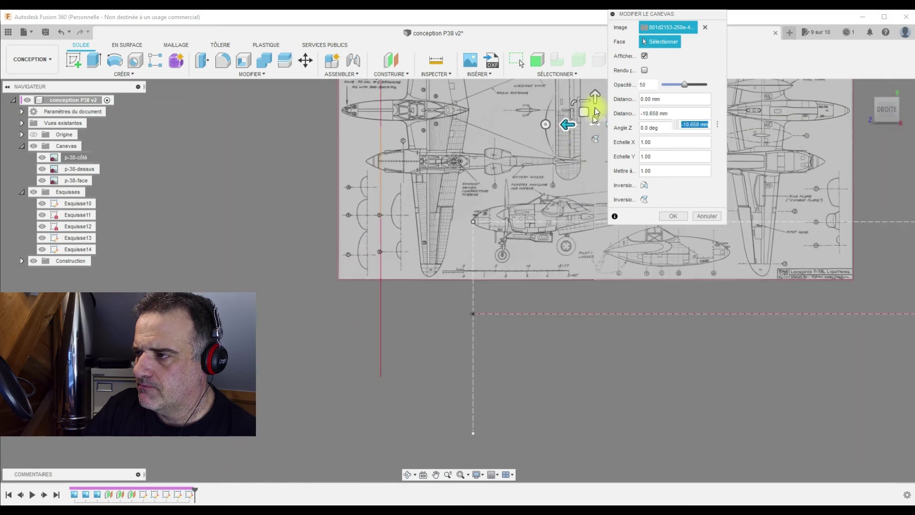
{"action": "left_click_drag", "start_coordinate": [595, 97], "coordinate": [596, 100]}
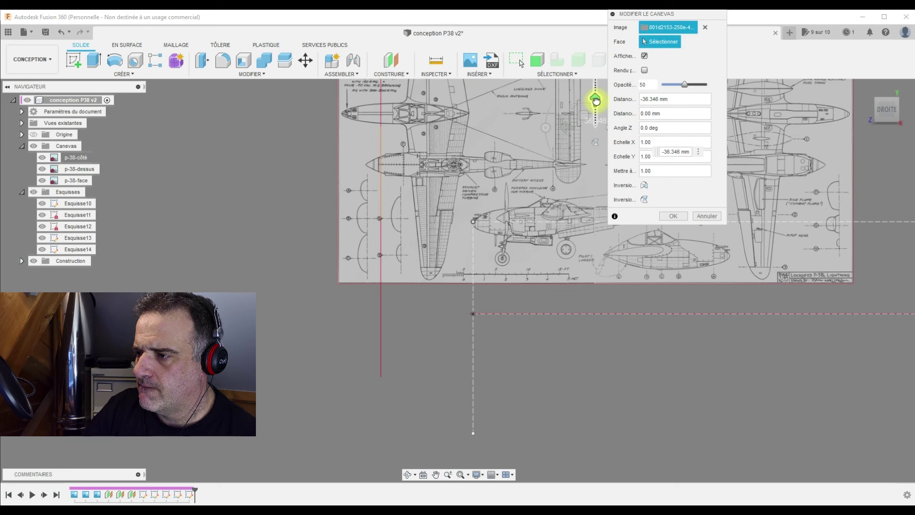
{"action": "scroll", "coordinate": [486, 216], "scroll_direction": "up", "scroll_amount": 2}
{"action": "scroll", "coordinate": [491, 209], "scroll_direction": "down", "scroll_amount": 4}
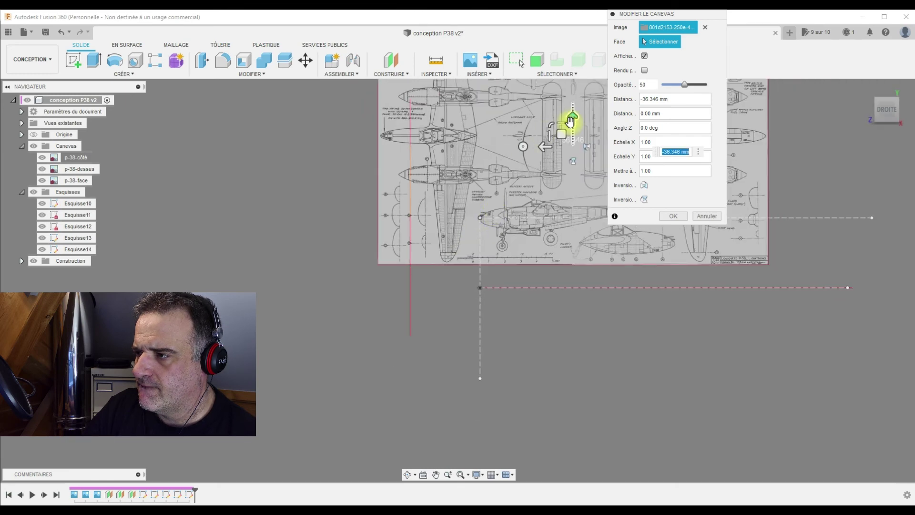
{"action": "mouse_move", "coordinate": [573, 122]}
{"action": "left_mouse_down"}
{"action": "mouse_move", "coordinate": [572, 152]}
{"action": "mouse_move", "coordinate": [573, 129]}
{"action": "left_mouse_up"}
{"action": "scroll", "coordinate": [442, 329], "scroll_direction": "up", "scroll_amount": 4}
{"action": "scroll", "coordinate": [510, 168], "scroll_direction": "down", "scroll_amount": 1}
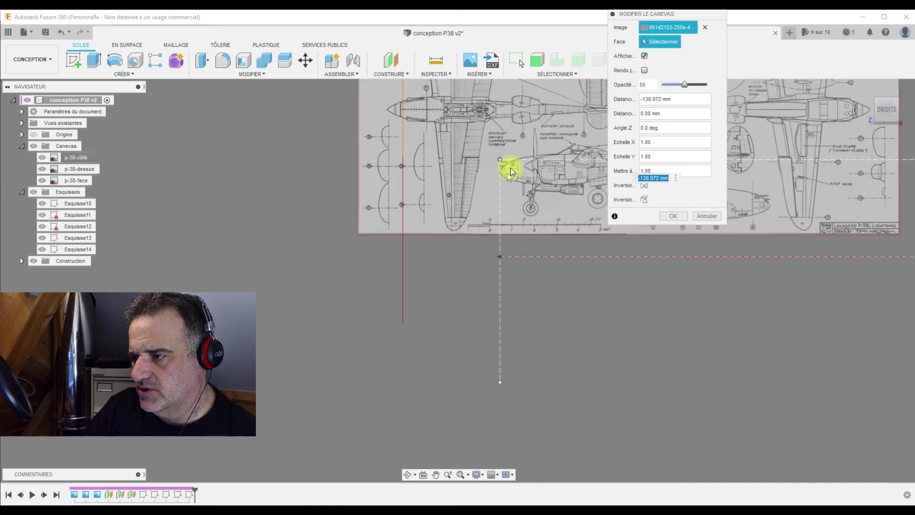
Fine-tune the p-38-côté canvas with a horizontal distance of -1 mm and accept the canvas edit.
{"action": "scroll", "coordinate": [506, 151], "scroll_direction": "down", "scroll_amount": 4}
{"action": "scroll", "coordinate": [503, 158], "scroll_direction": "up", "scroll_amount": 2}
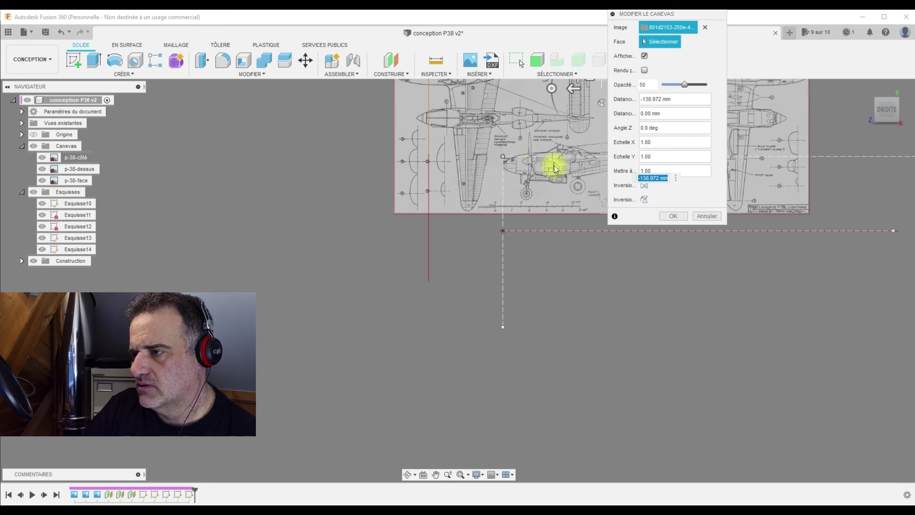
{"action": "scroll", "coordinate": [553, 164], "scroll_direction": "down", "scroll_amount": 1}
{"action": "left_click_drag", "start_coordinate": [636, 15], "coordinate": [789, 125]}
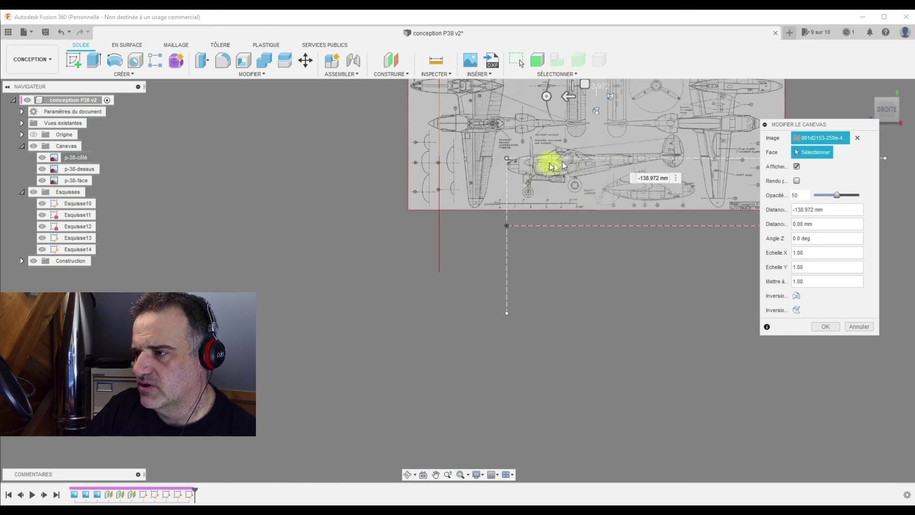
{"action": "scroll", "coordinate": [507, 153], "scroll_direction": "up", "scroll_amount": 5}
{"action": "scroll", "coordinate": [509, 167], "scroll_direction": "up", "scroll_amount": 4}
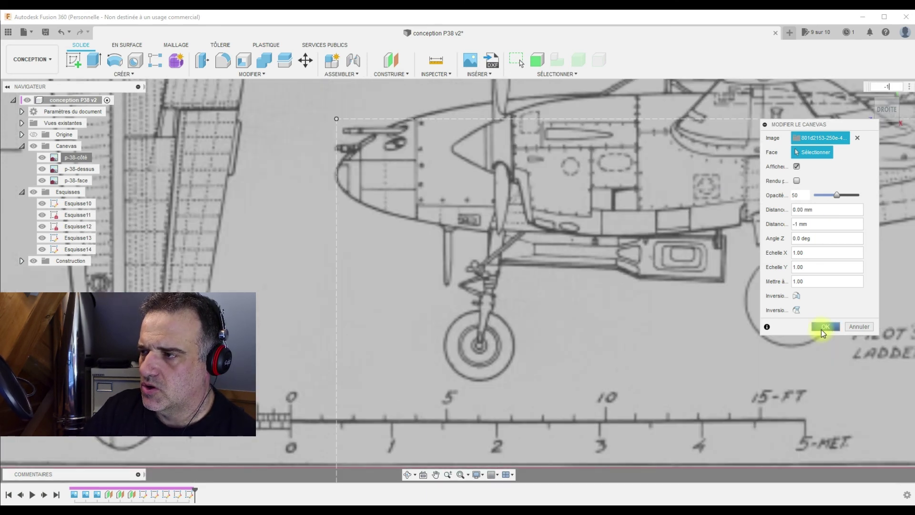
{"action": "left_click", "coordinate": [822, 328]}
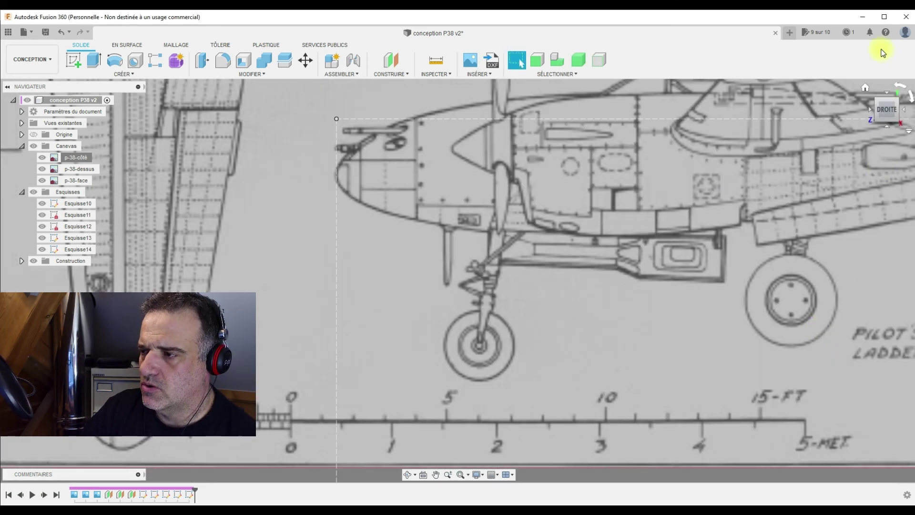
Examine the nose alignment on the side view and the arrangement of the three canvases from several angles.
{"action": "scroll", "coordinate": [668, 332], "scroll_direction": "up", "scroll_amount": 1}
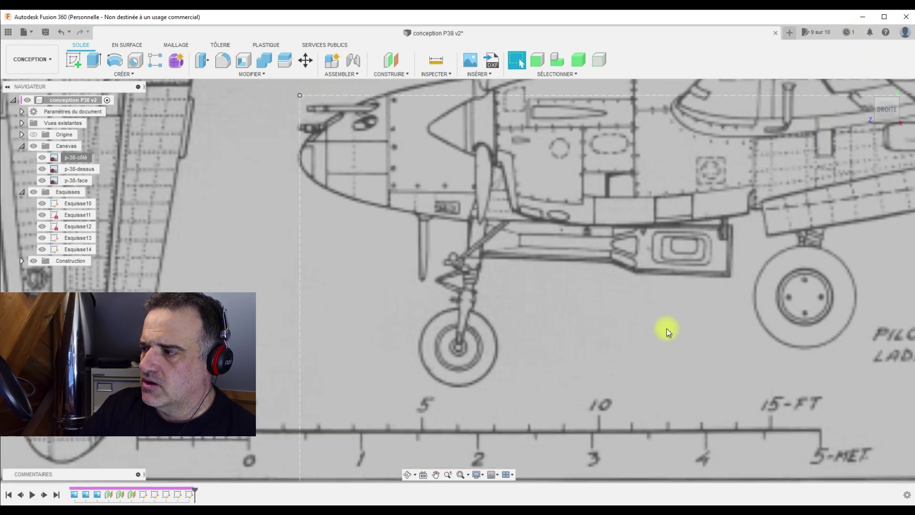
{"action": "scroll", "coordinate": [782, 189], "scroll_direction": "up", "scroll_amount": 1}
{"action": "left_click", "coordinate": [866, 85]}
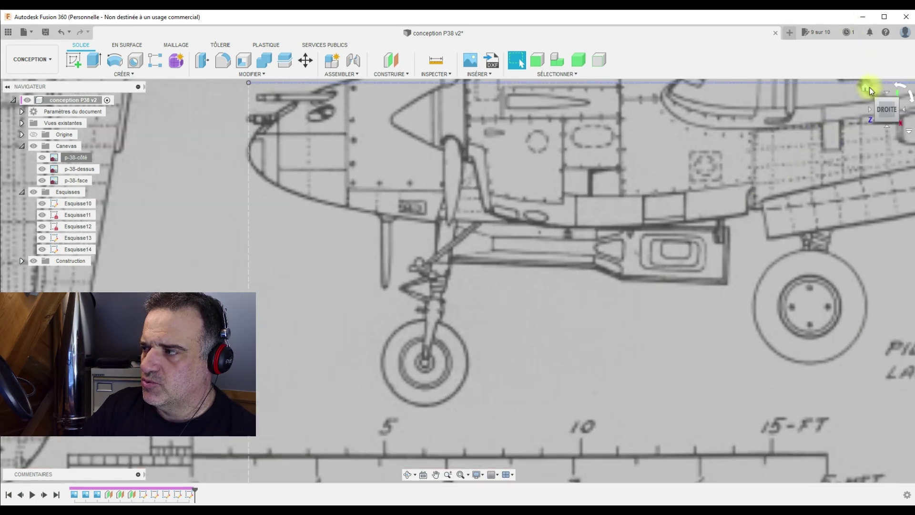
{"action": "mouse_move", "coordinate": [890, 111]}
{"action": "middle_mouse_down", "text": "shift"}
{"action": "mouse_move", "coordinate": [742, 99]}
{"action": "mouse_move", "coordinate": [732, 126]}
{"action": "middle_mouse_up", "text": "shift"}
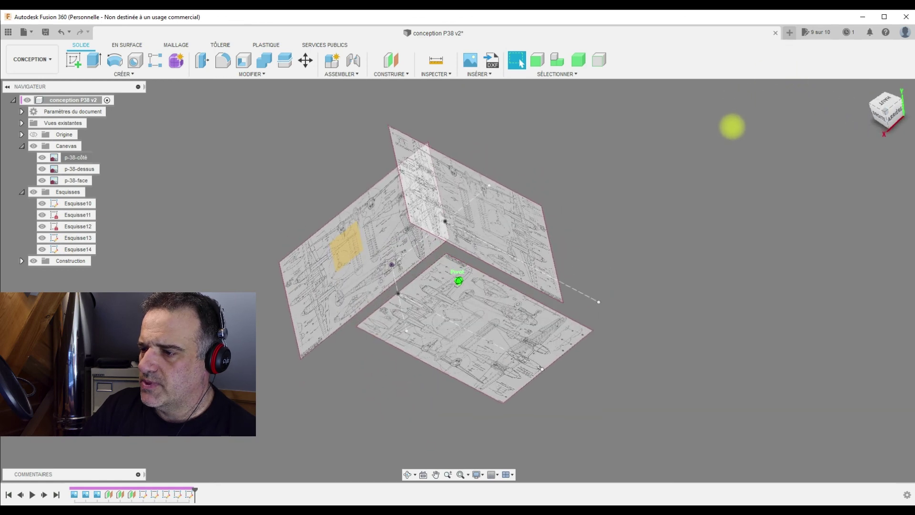
{"action": "scroll", "coordinate": [522, 281], "scroll_direction": "up", "scroll_amount": 4}
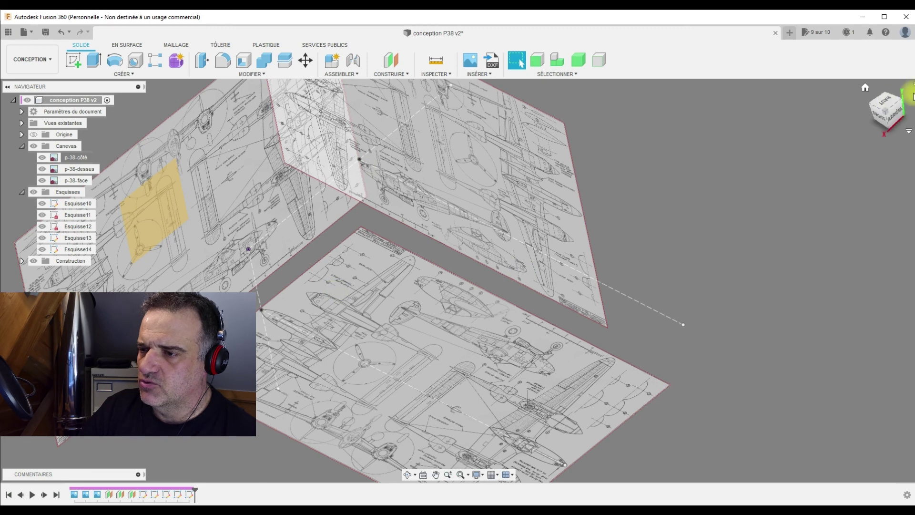
{"action": "middle_click_drag", "start_coordinate": [882, 115], "coordinate": [16, 122], "text": "shift"}
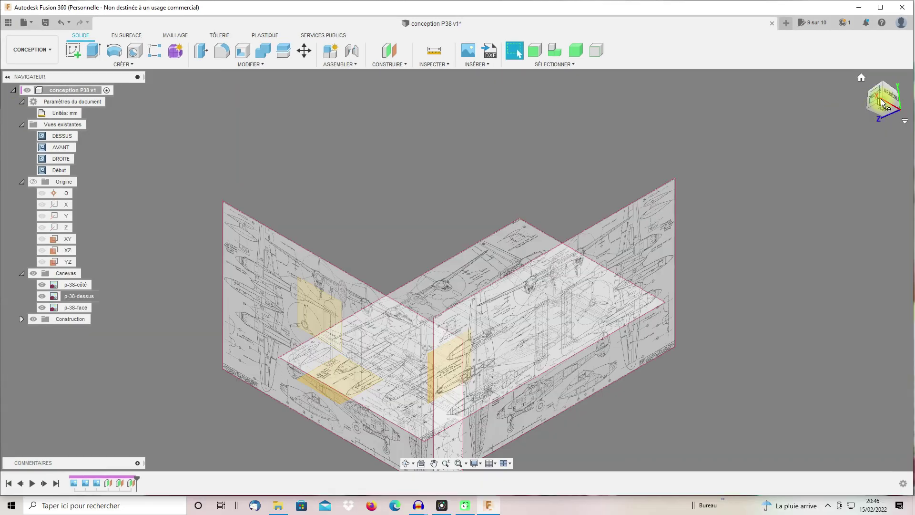
{"action": "left_click_drag", "start_coordinate": [886, 106], "coordinate": [890, 141]}
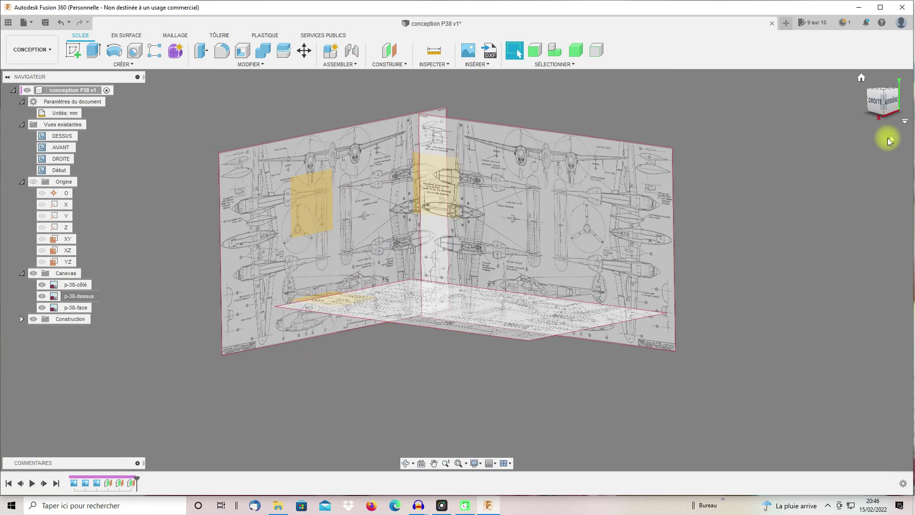